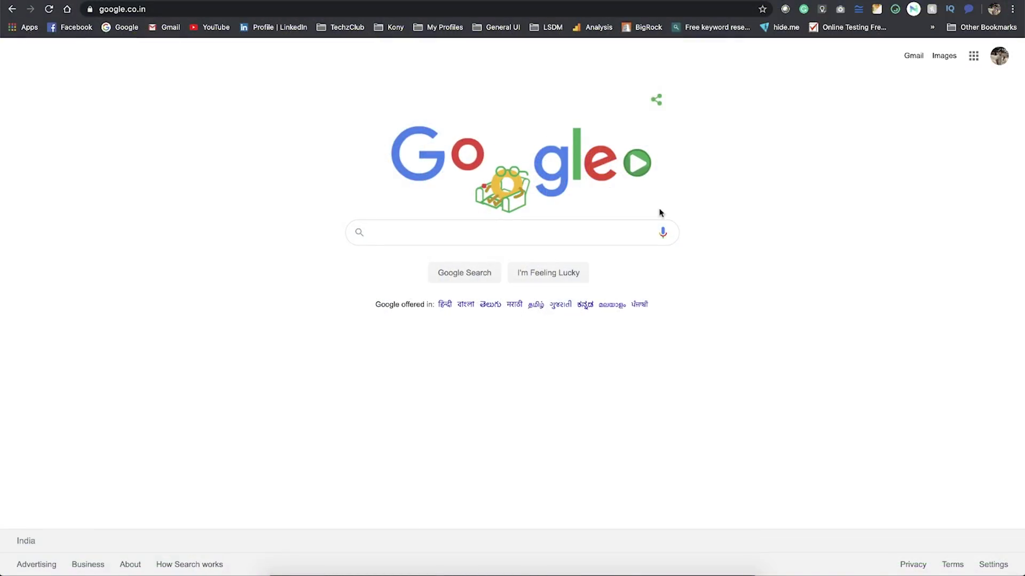
Preview the VID_49930922_140143_959.mp4 sample video from the Latest folder in Finder, and return to the browser.
{"action": "left_click", "coordinate": [272, 565]}
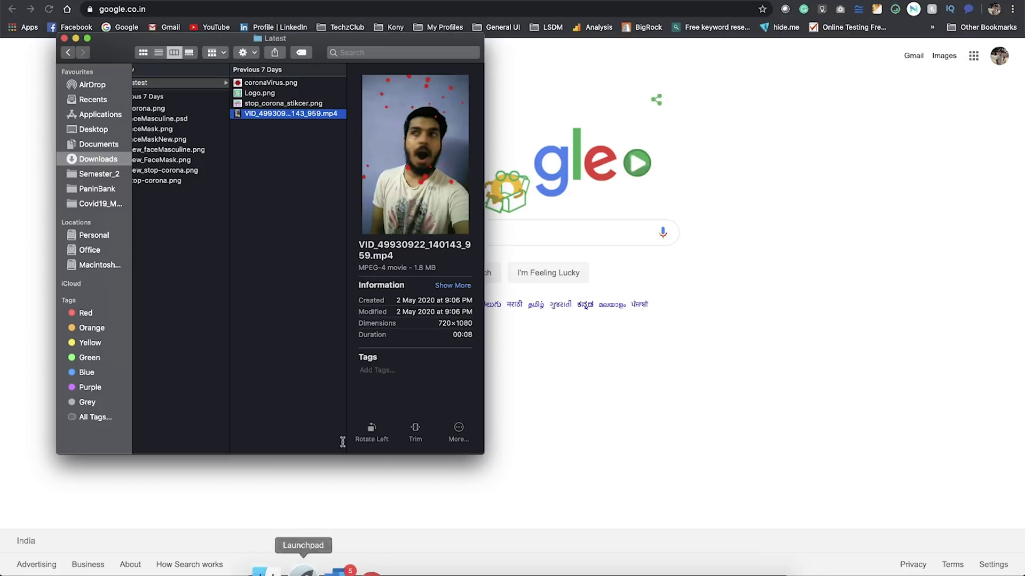
{"action": "key", "text": "space"}
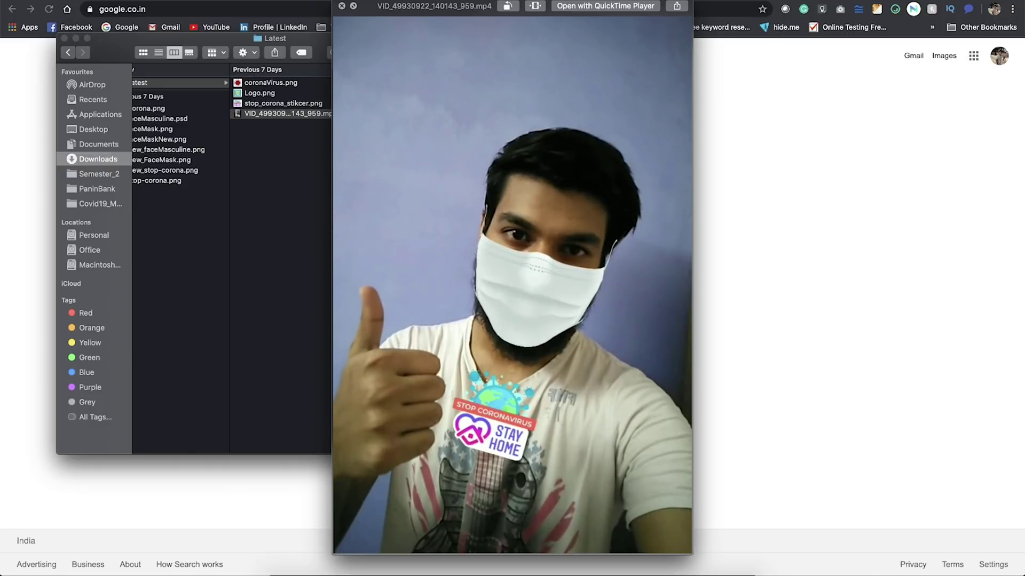
{"action": "key", "text": "space"}
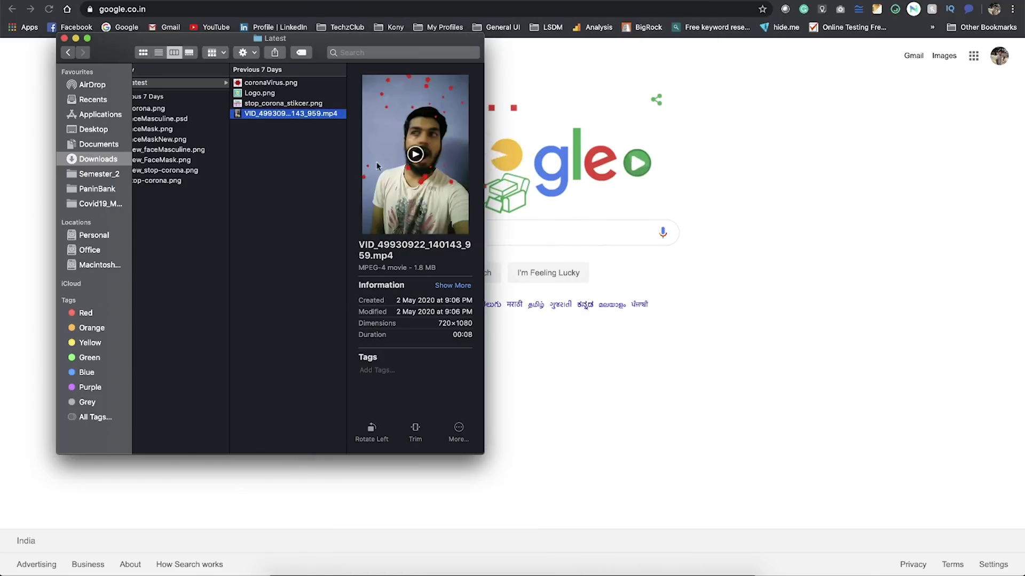
{"action": "left_click", "coordinate": [745, 293]}
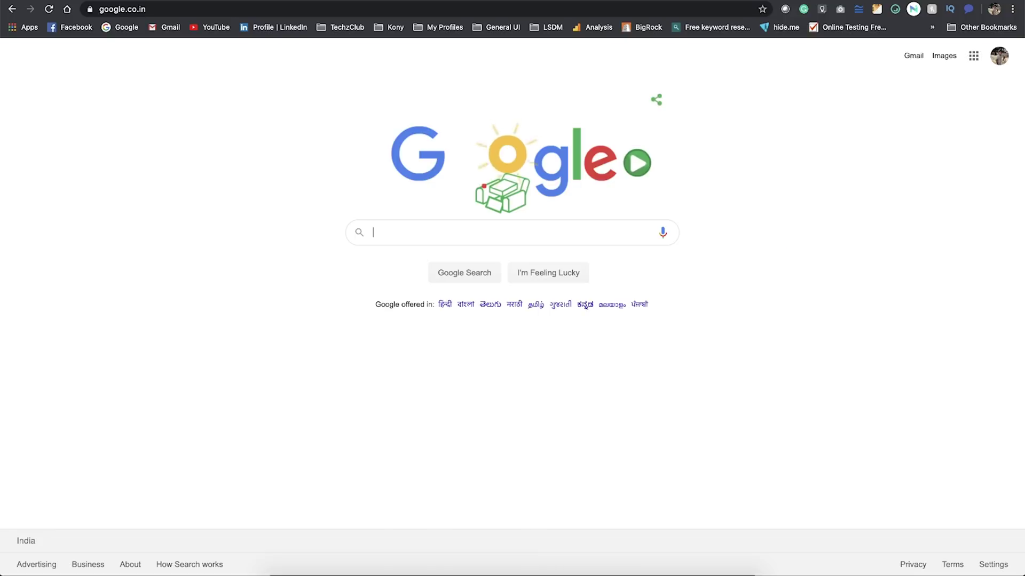
Search Google for "spark ar", open the Spark AR Studio website and look over its home page.
{"action": "type", "text": "spark ar"}
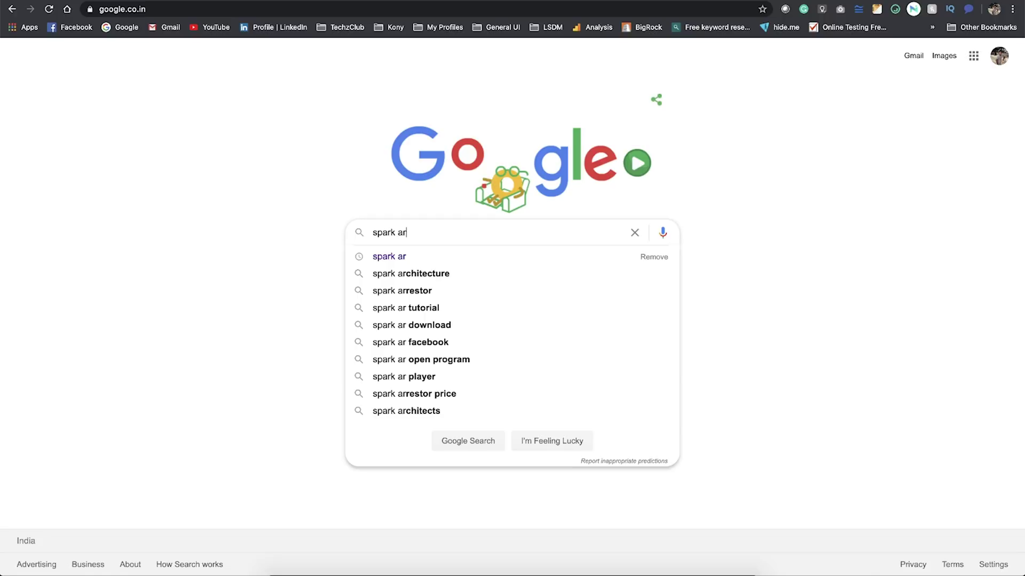
{"action": "key", "text": "Return"}
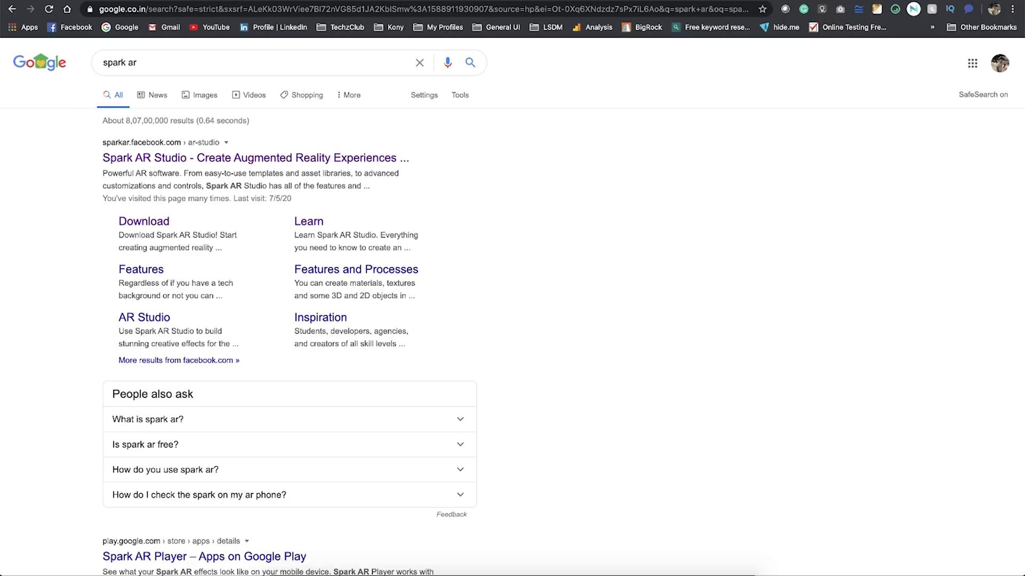
{"action": "left_click", "coordinate": [132, 163]}
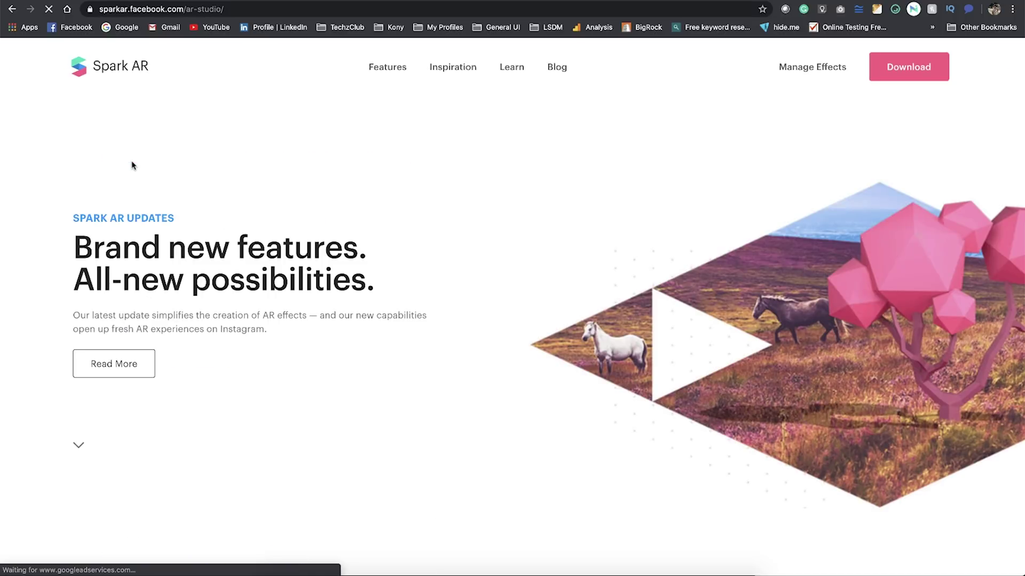
{"action": "scroll", "coordinate": [323, 356], "scroll_direction": "down", "scroll_amount": 7}
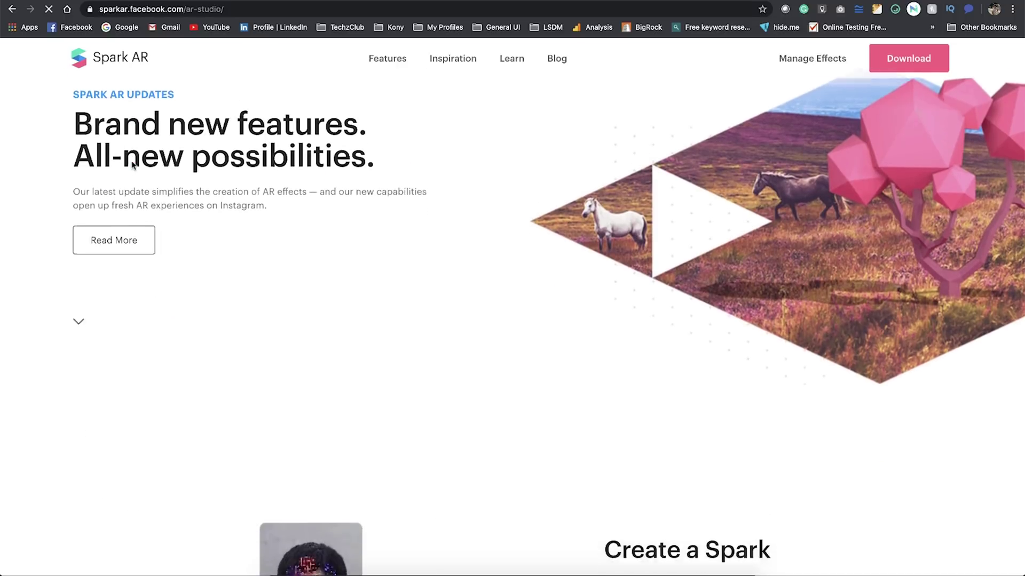
{"action": "scroll", "coordinate": [324, 356], "scroll_direction": "down", "scroll_amount": 1}
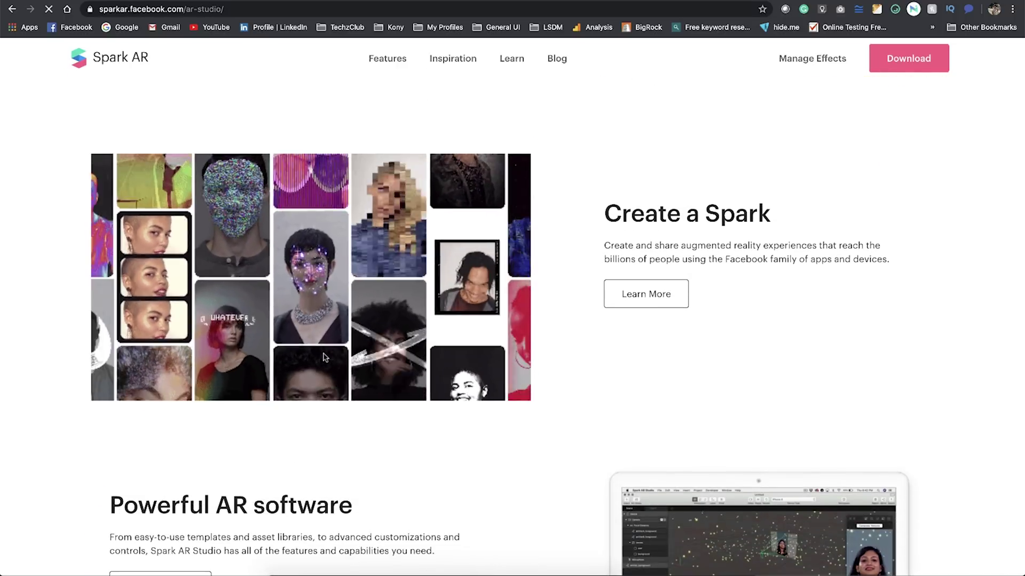
{"action": "scroll", "coordinate": [560, 395], "scroll_direction": "down", "scroll_amount": 2}
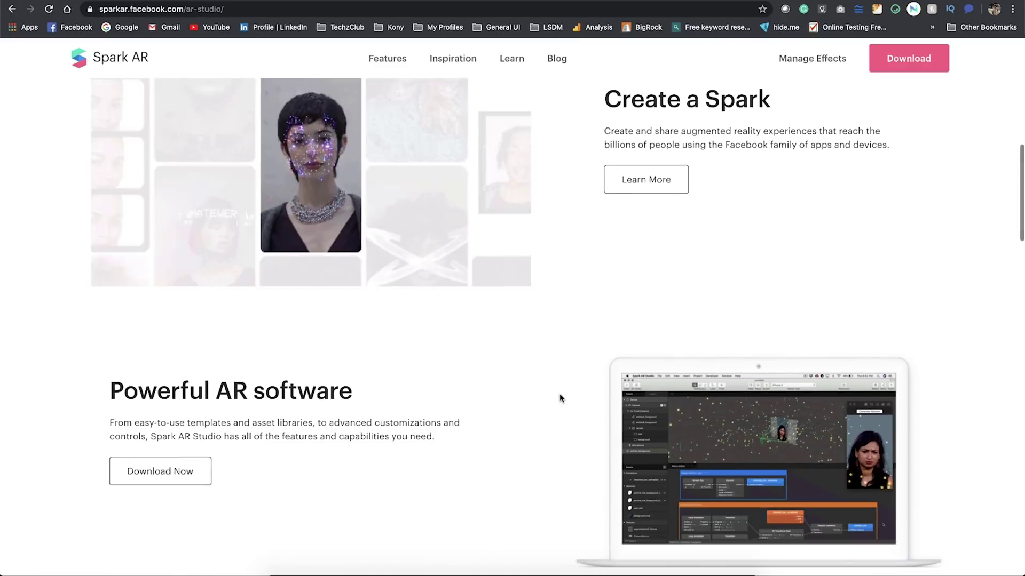
{"action": "scroll", "coordinate": [560, 395], "scroll_direction": "up", "scroll_amount": 8}
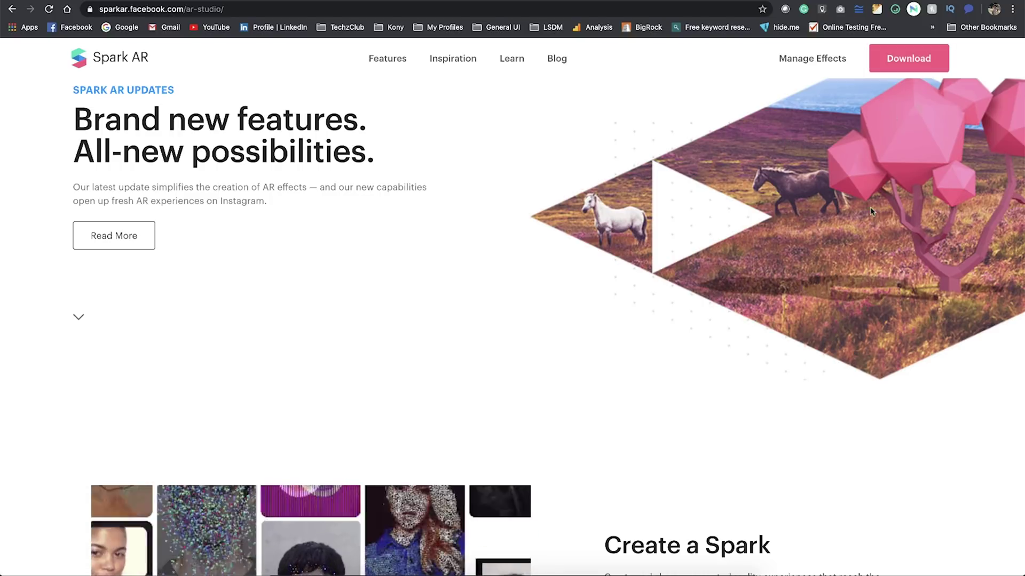
Launch Spark AR Studio, create a blank project and maximize its window.
{"action": "key", "text": "super+space"}
{"action": "type", "text": "spar"}
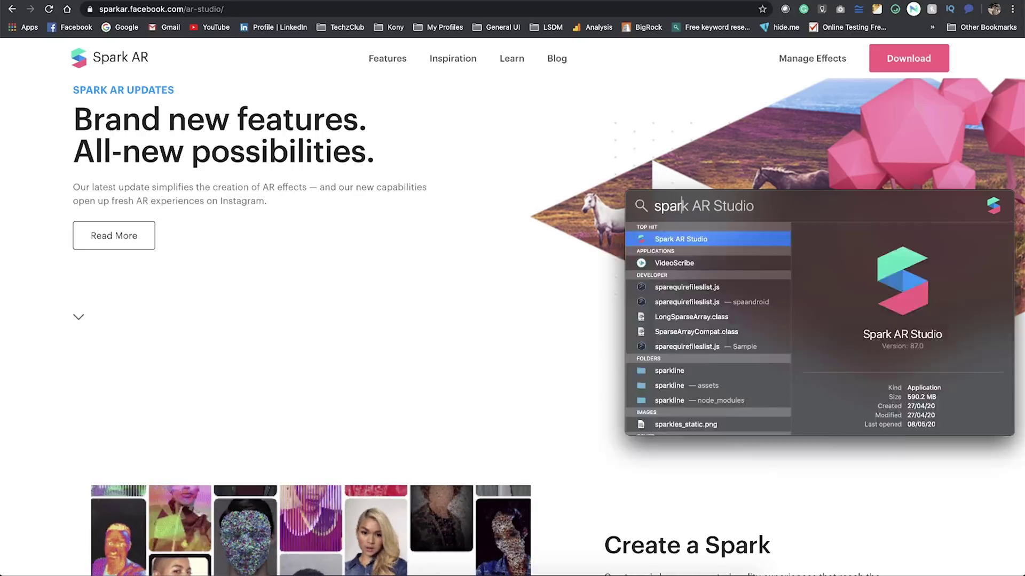
{"action": "key", "text": "Return"}
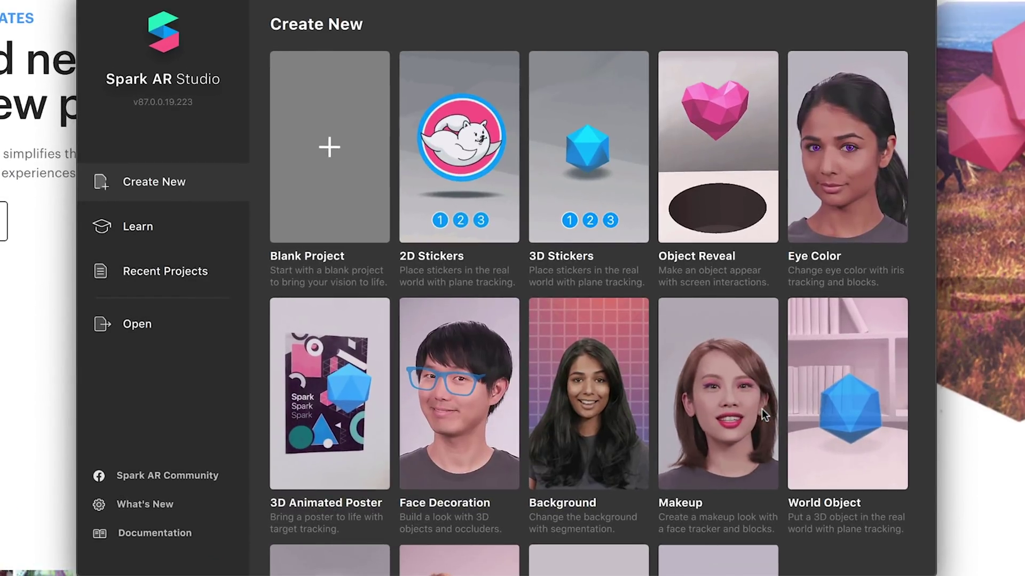
{"action": "scroll", "coordinate": [761, 408], "scroll_direction": "down", "scroll_amount": 3}
{"action": "scroll", "coordinate": [761, 408], "scroll_direction": "up", "scroll_amount": 3}
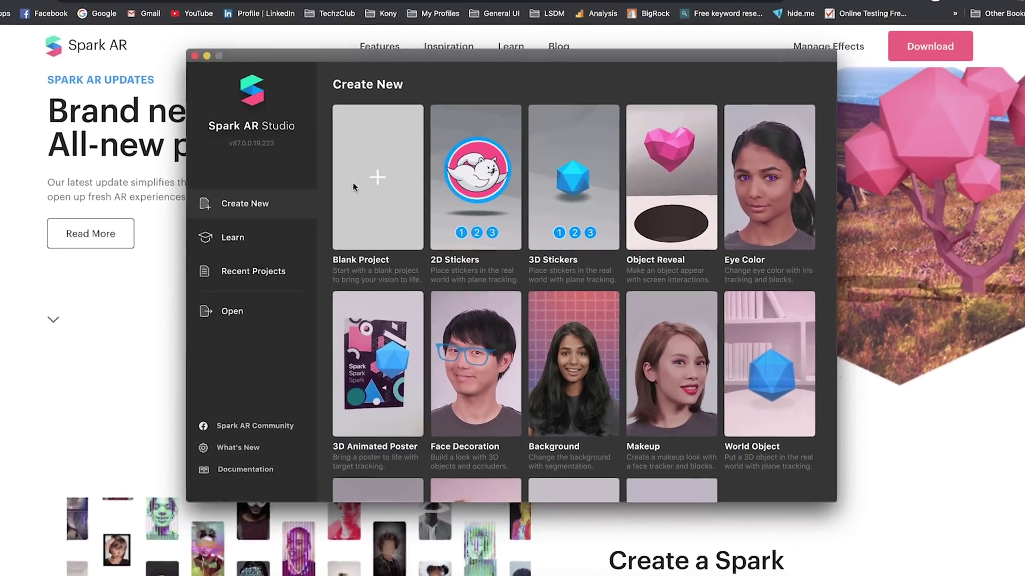
{"action": "left_click", "coordinate": [304, 154]}
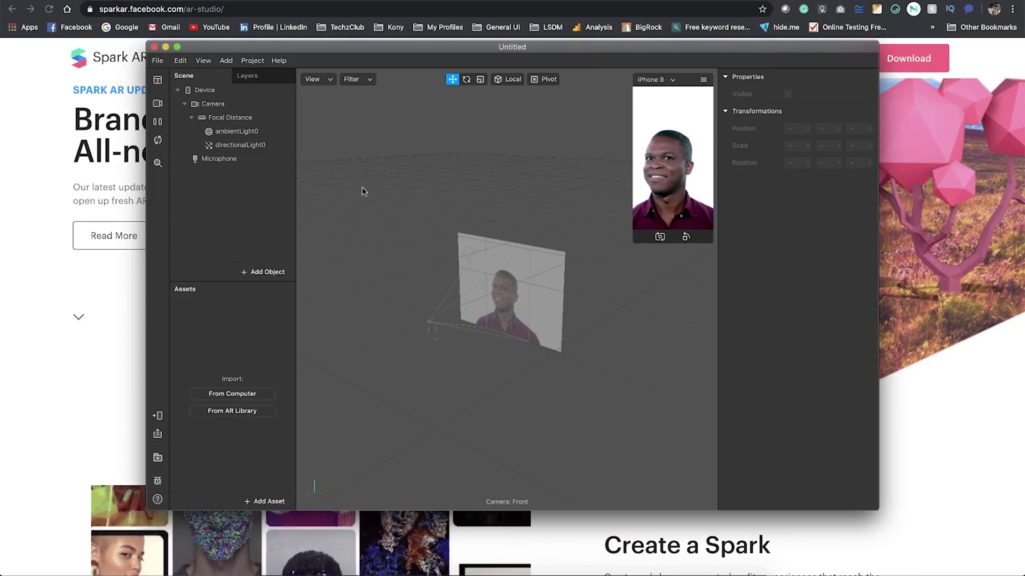
{"action": "double_click", "coordinate": [650, 50]}
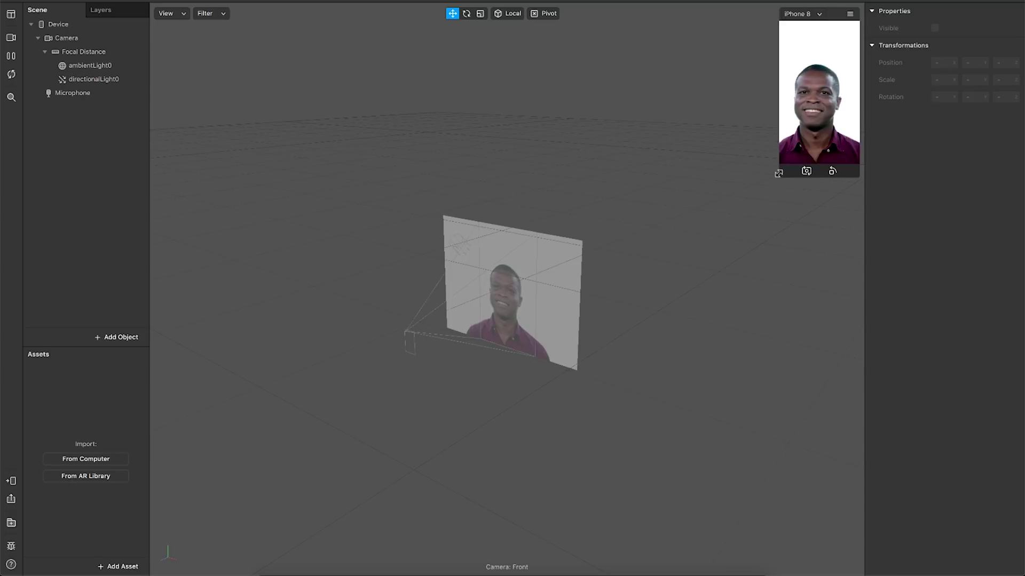
Enlarge the iPhone 8 preview and switch the video source to FaceTime HD Camera (Built-in).
{"action": "left_click_drag", "start_coordinate": [778, 174], "coordinate": [720, 248]}
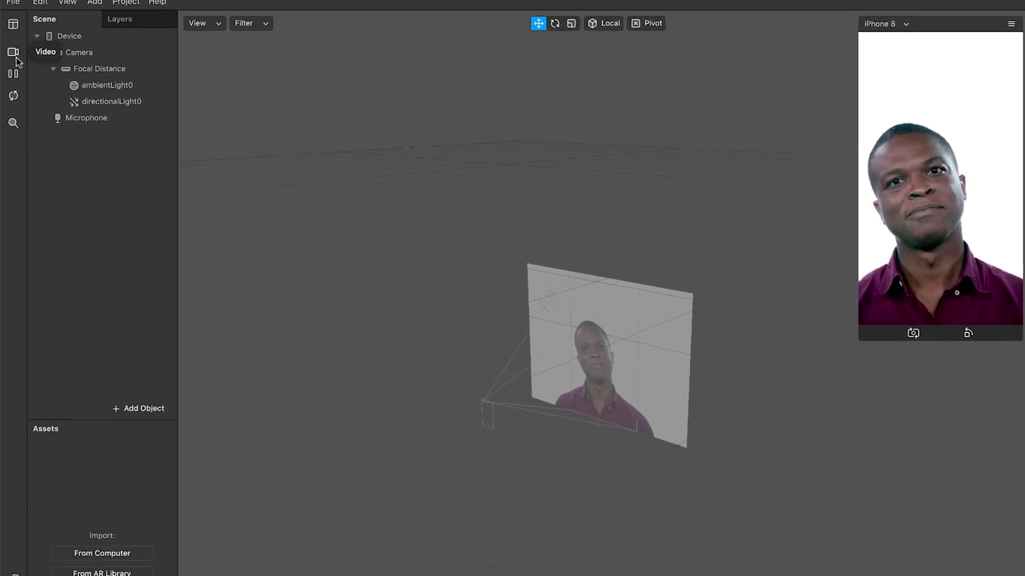
{"action": "left_click", "coordinate": [14, 56]}
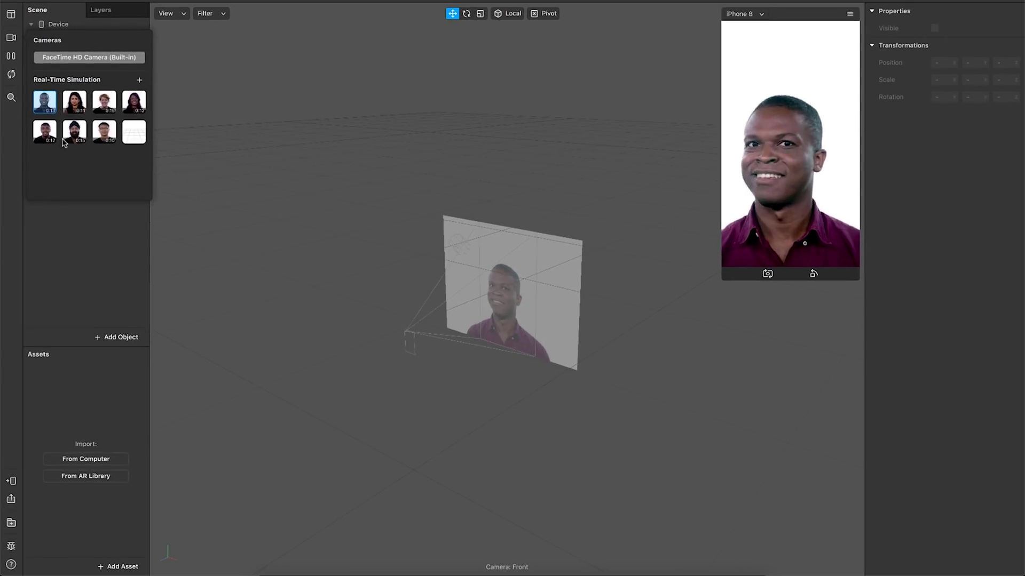
{"action": "left_click", "coordinate": [80, 141]}
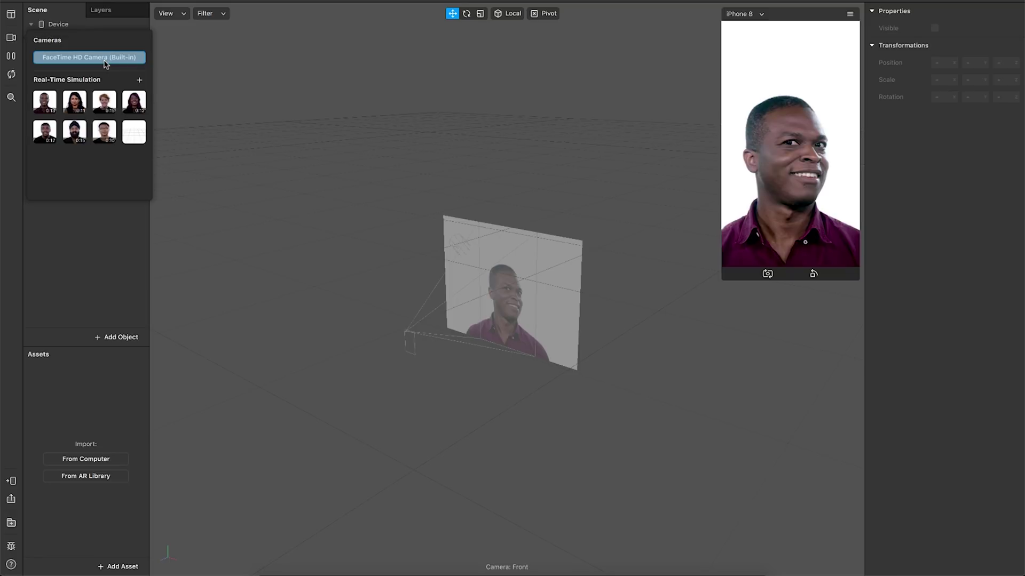
{"action": "left_click", "coordinate": [104, 59]}
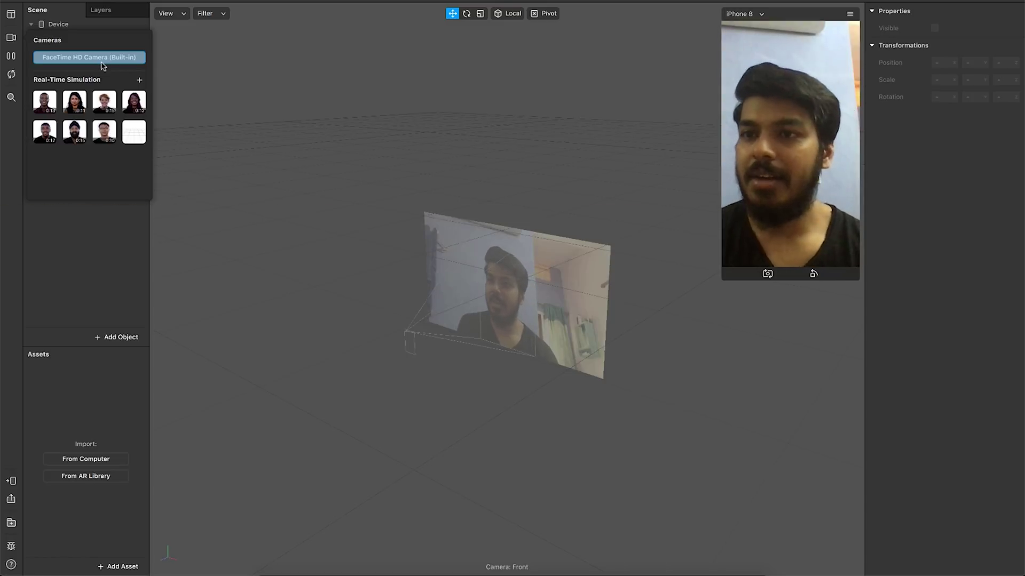
{"action": "left_click", "coordinate": [215, 66]}
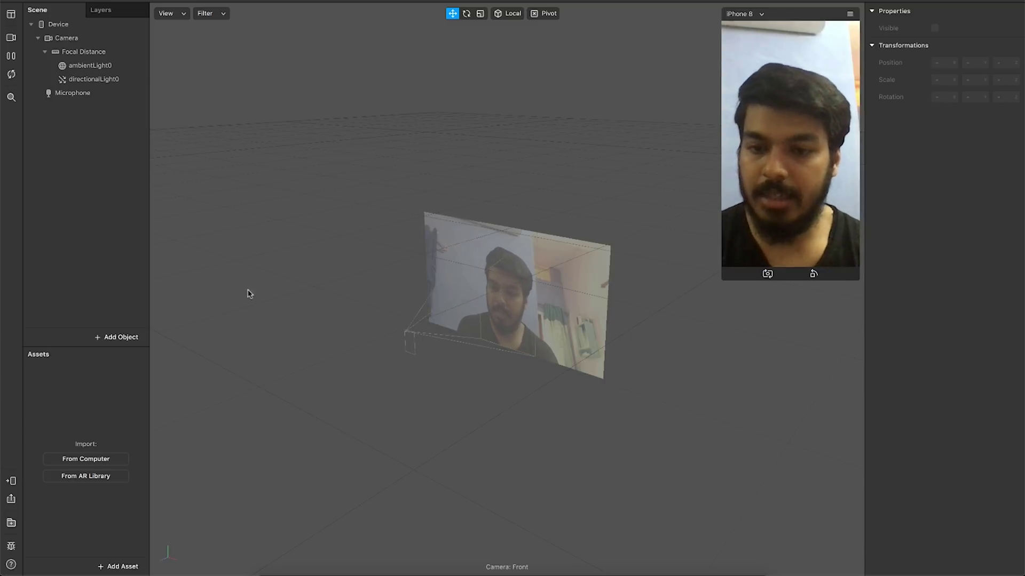
Look at the coronaVirus.png, stop_corona_stikcer.png and faceMask.png images in Finder, and return to Spark AR Studio.
{"action": "left_click", "coordinate": [267, 570]}
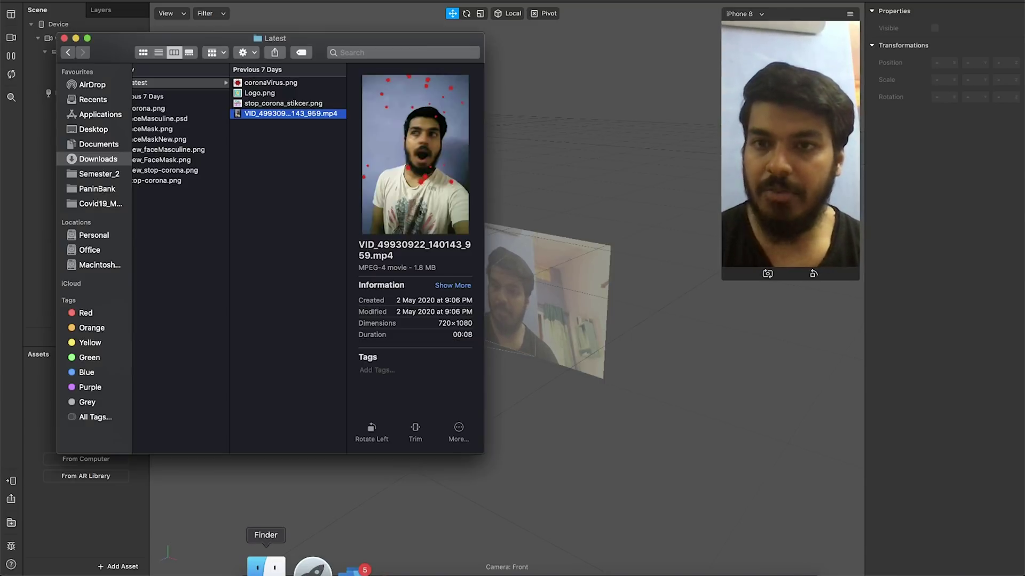
{"action": "left_click", "coordinate": [298, 133]}
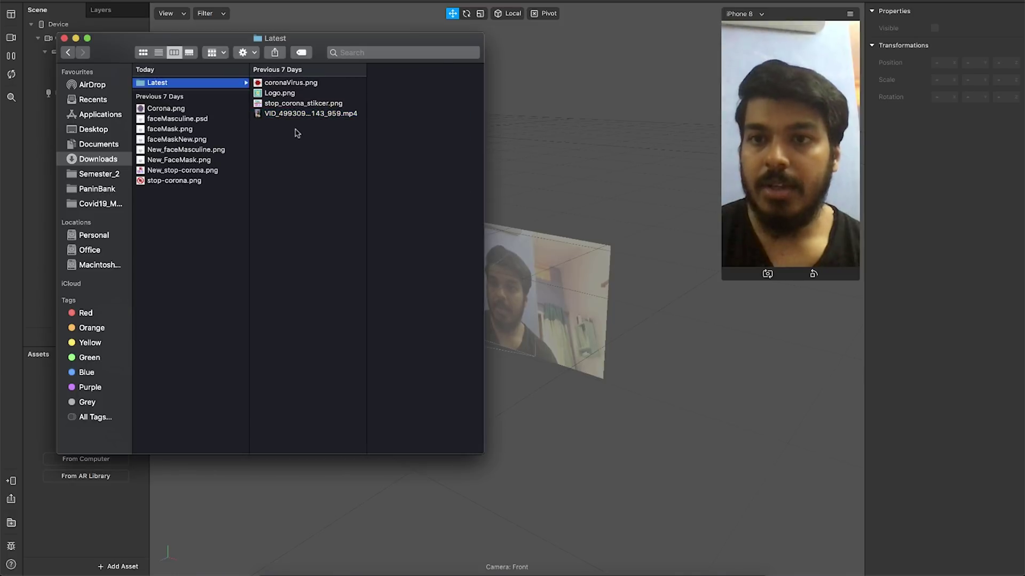
{"action": "left_click", "coordinate": [307, 84]}
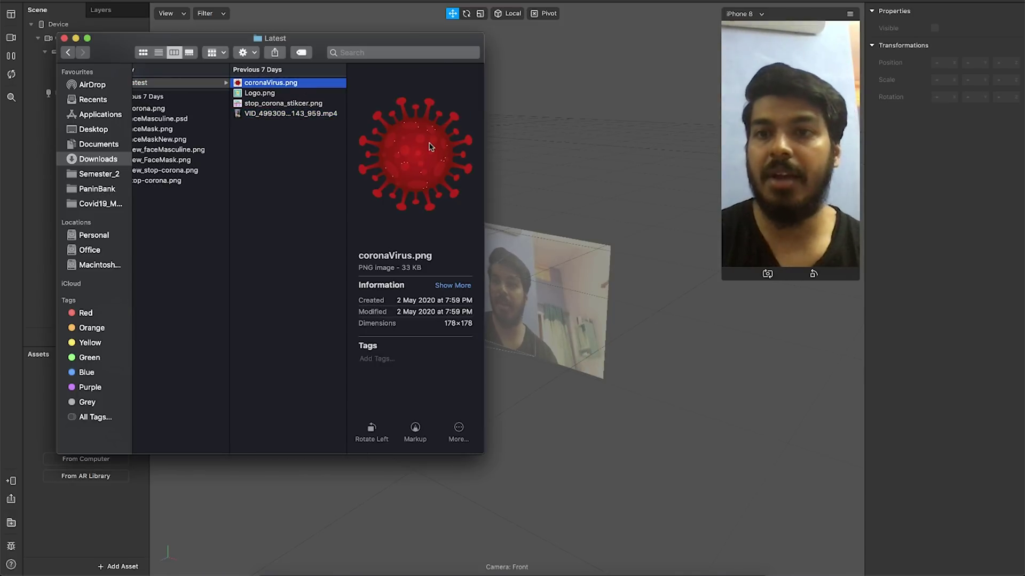
{"action": "left_click", "coordinate": [307, 104]}
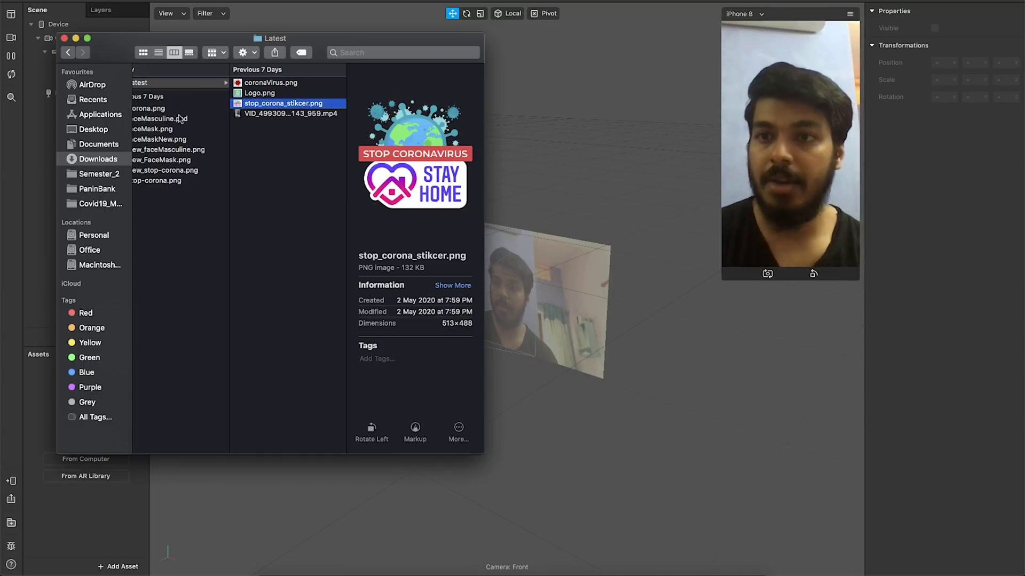
{"action": "left_click", "coordinate": [149, 129]}
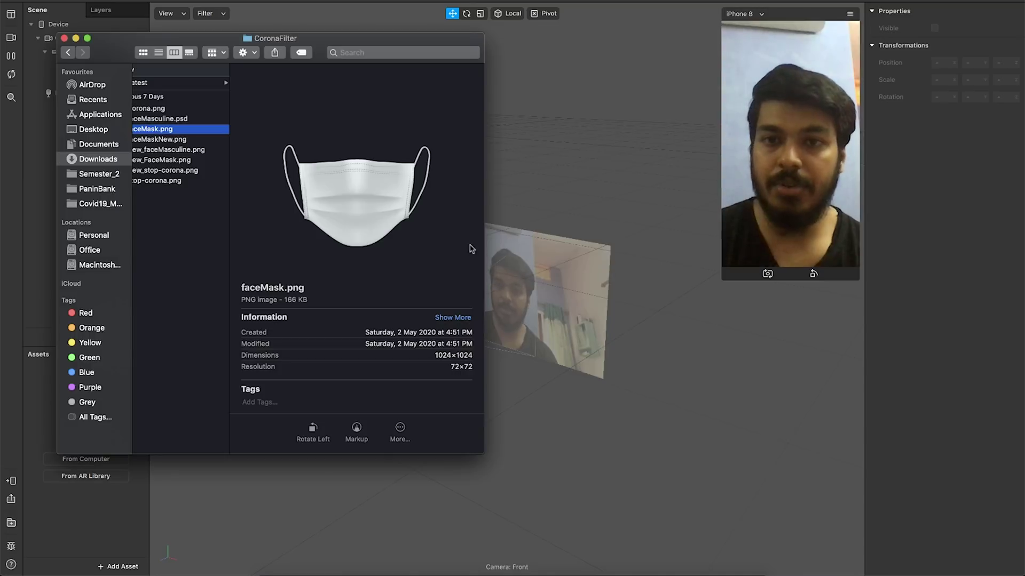
{"action": "left_click", "coordinate": [643, 239]}
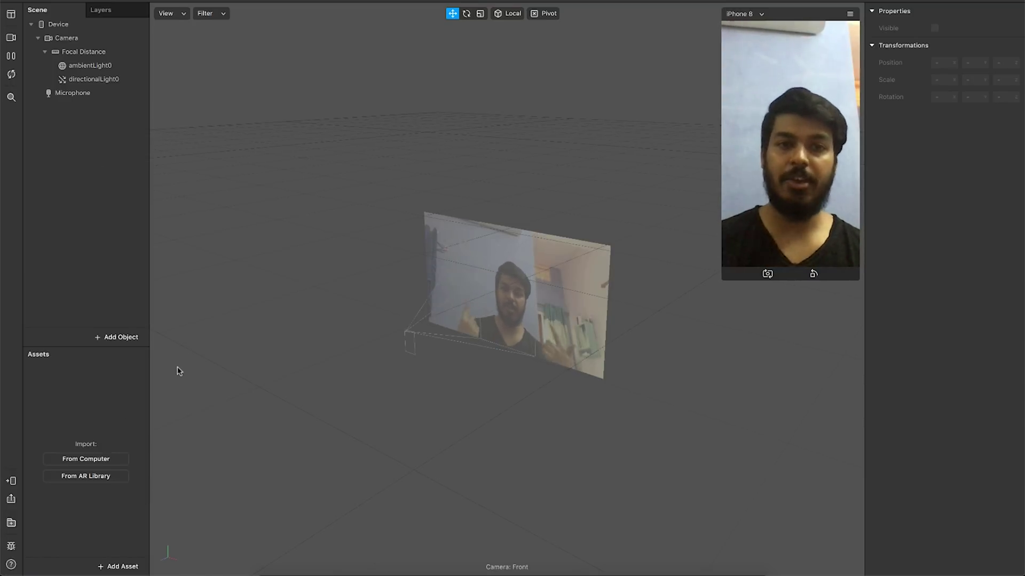
Insert a Face Tracker into the scene and add a Face Mesh under it.
{"action": "left_click", "coordinate": [109, 338]}
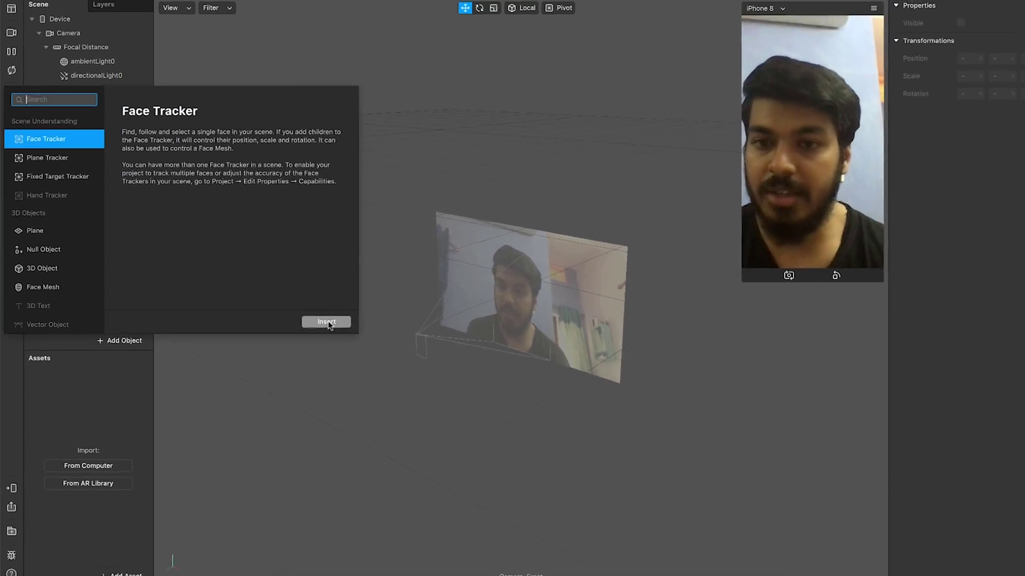
{"action": "left_click", "coordinate": [476, 371]}
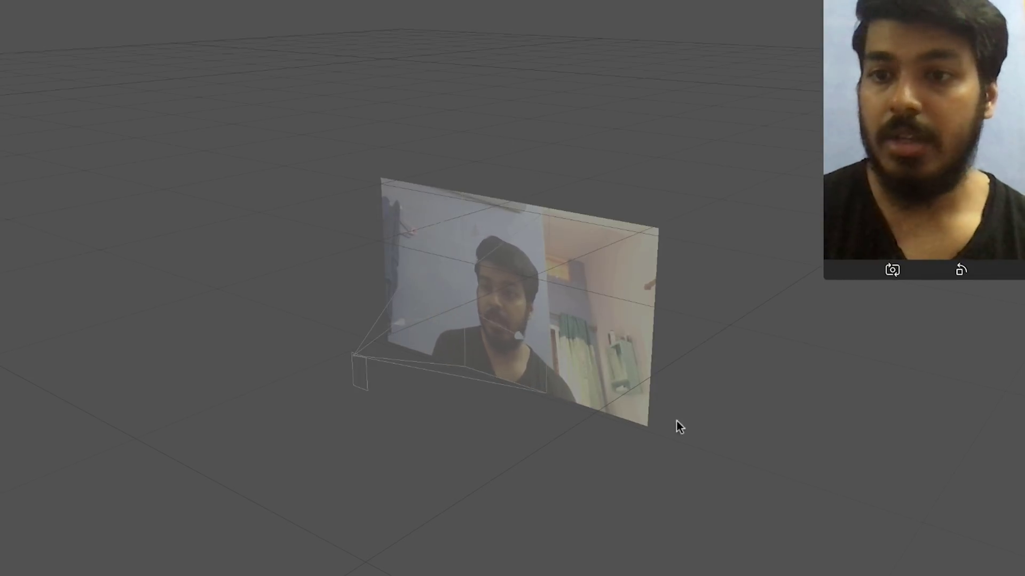
{"action": "left_click", "coordinate": [139, 399]}
{"action": "type", "text": "face"}
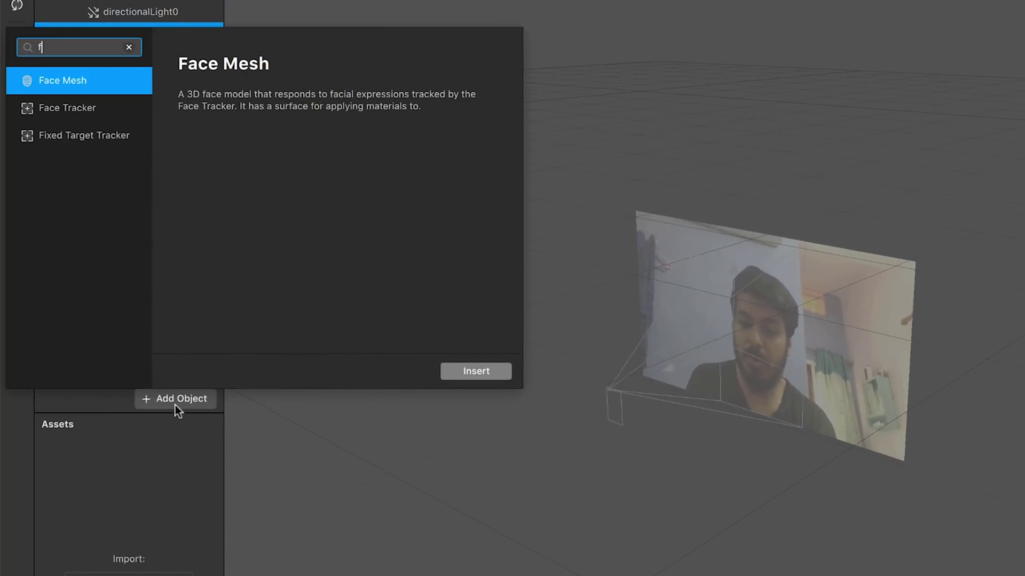
{"action": "double_click", "coordinate": [85, 81]}
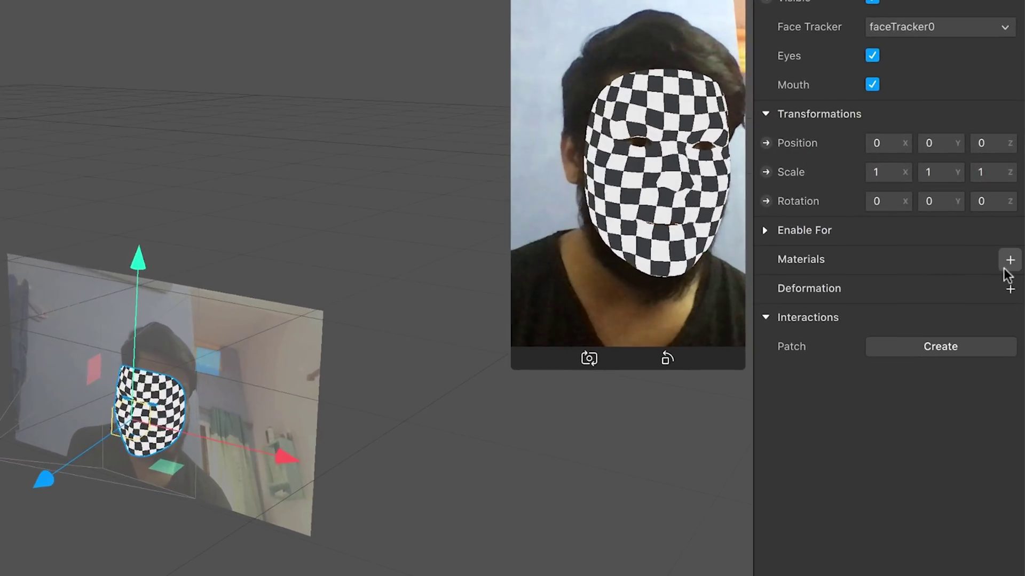
Add a new material to the face mesh and rename it faceMask.
{"action": "left_click", "coordinate": [1016, 216]}
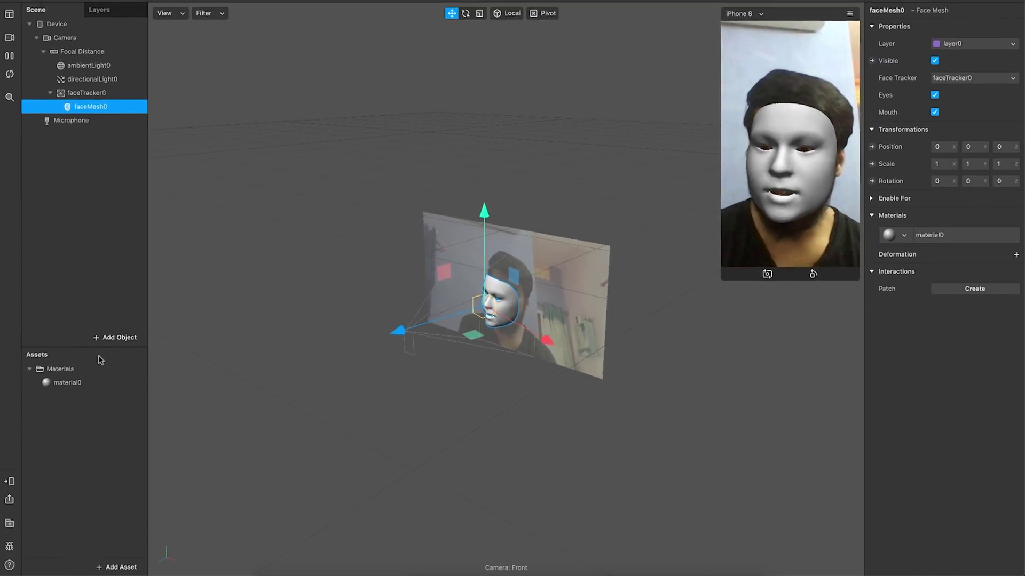
{"action": "double_click", "coordinate": [75, 388]}
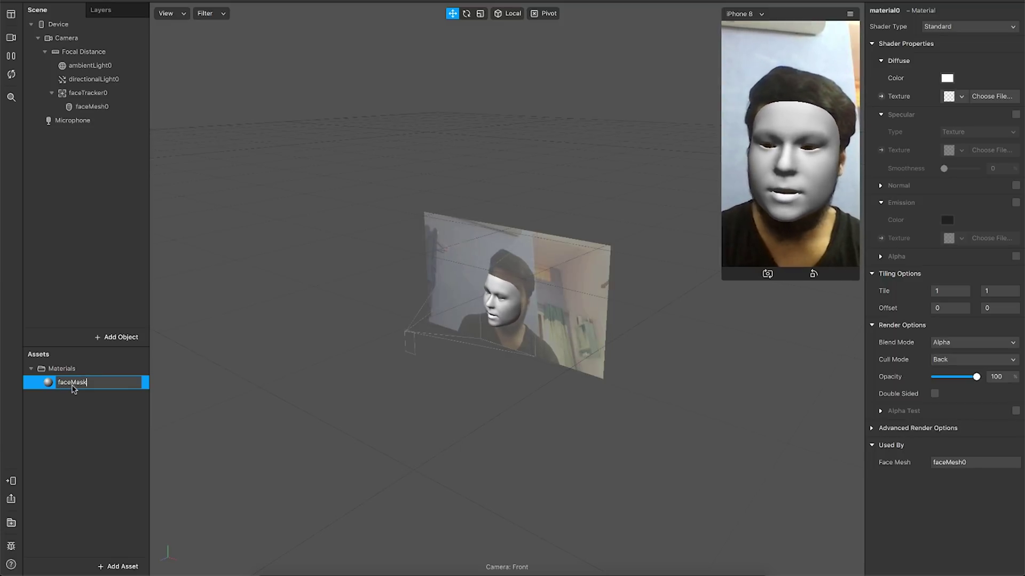
{"action": "key", "text": "Return"}
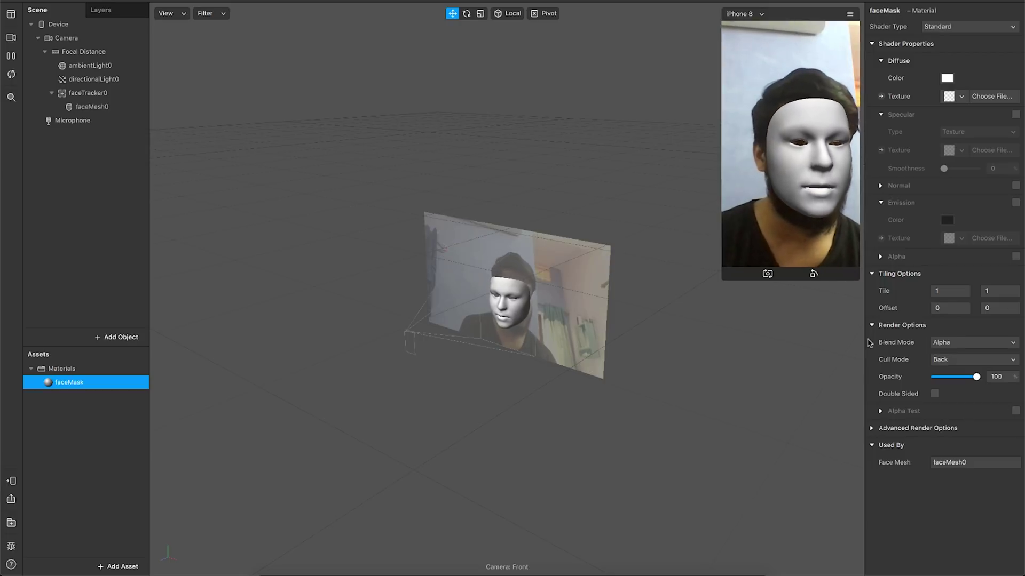
Apply faceMask.png from the CoronaFilter folder as the diffuse texture of the faceMask material.
{"action": "left_click", "coordinate": [990, 97]}
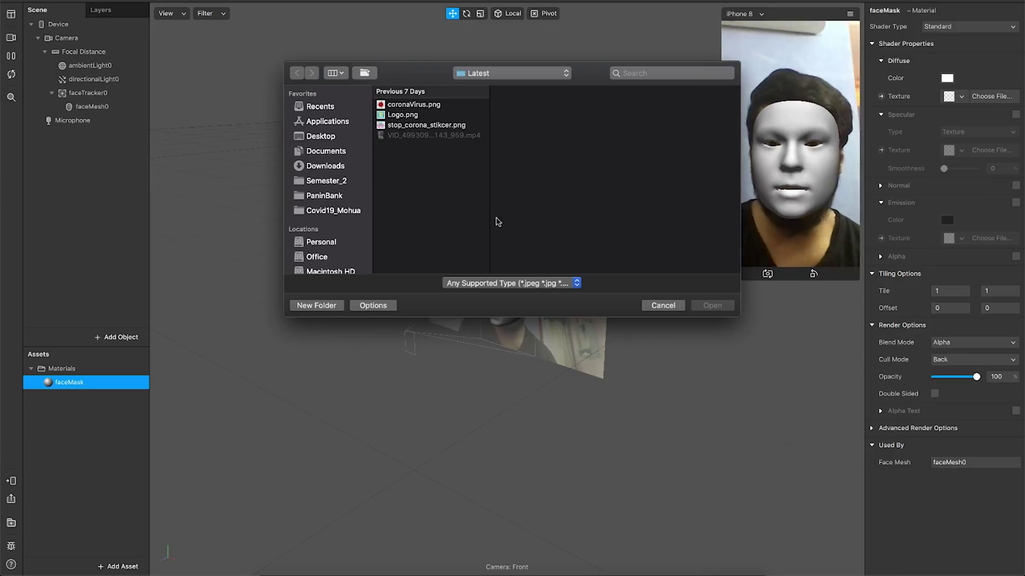
{"action": "left_click", "coordinate": [526, 73]}
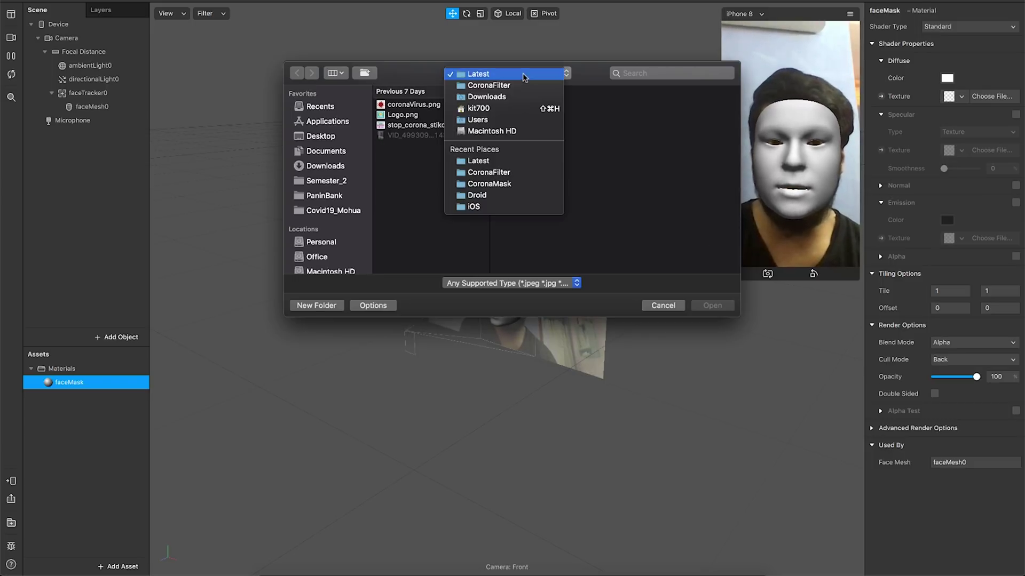
{"action": "left_click", "coordinate": [505, 88]}
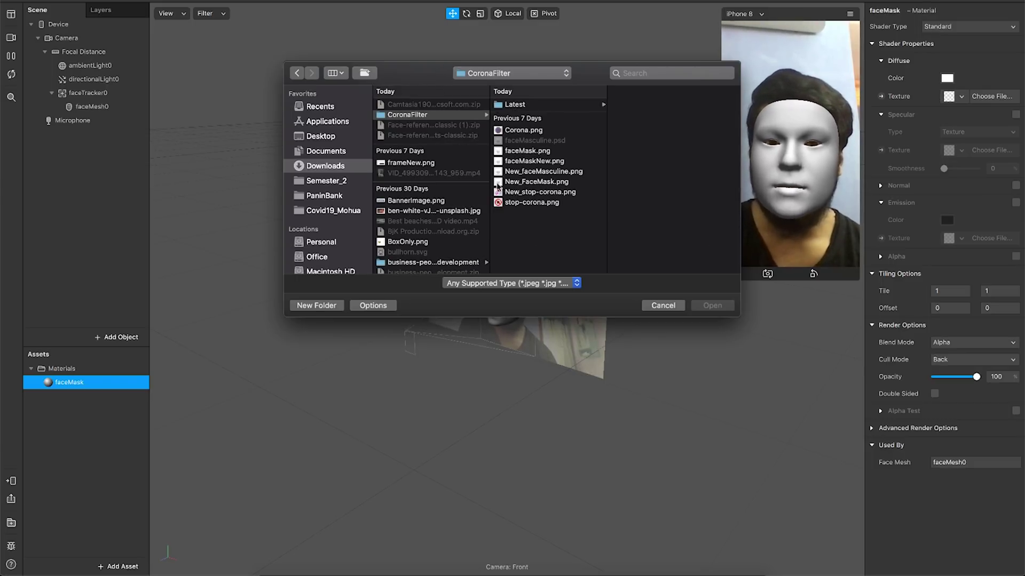
{"action": "double_click", "coordinate": [527, 151]}
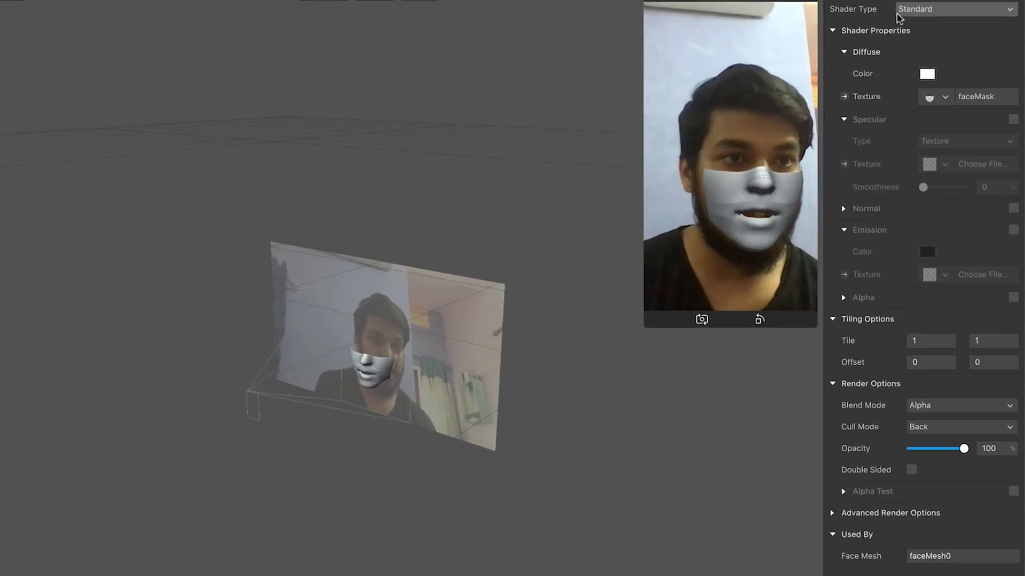
Set the faceMask material's shader type to Flat and turn off the Mouth option on the face mesh.
{"action": "left_click", "coordinate": [907, 13]}
{"action": "left_click", "coordinate": [940, 16]}
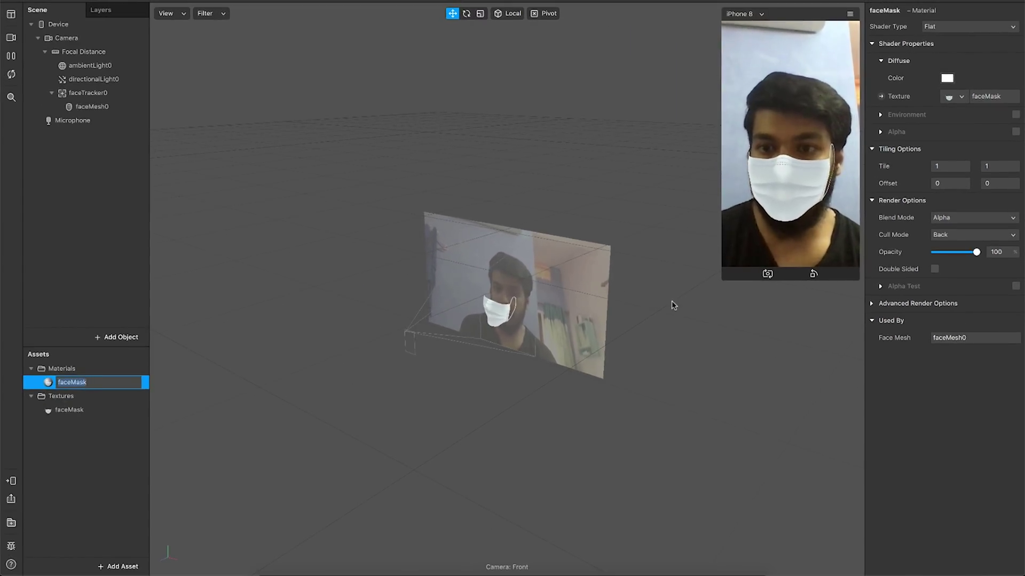
{"action": "left_click", "coordinate": [92, 107]}
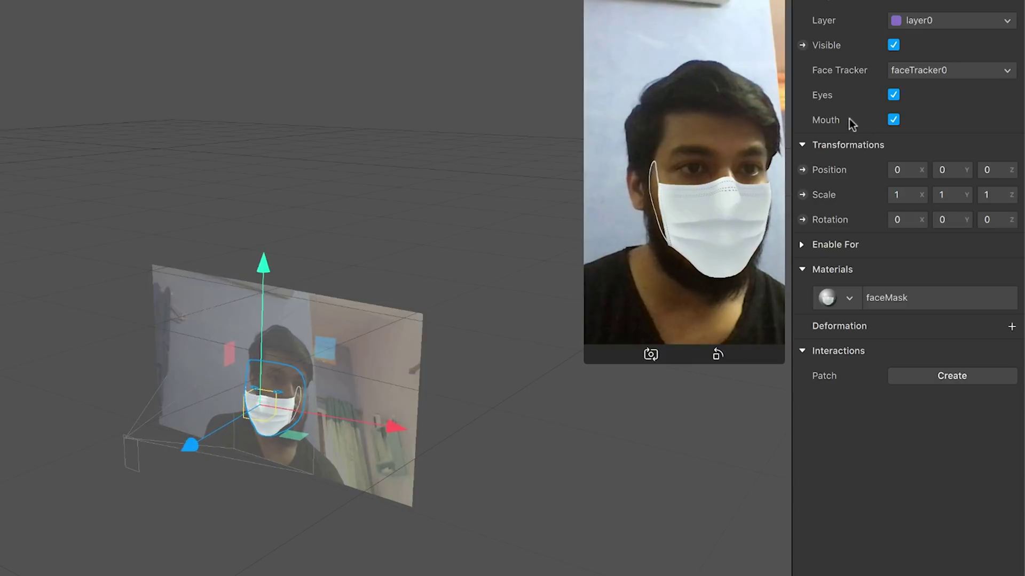
{"action": "left_click", "coordinate": [896, 121]}
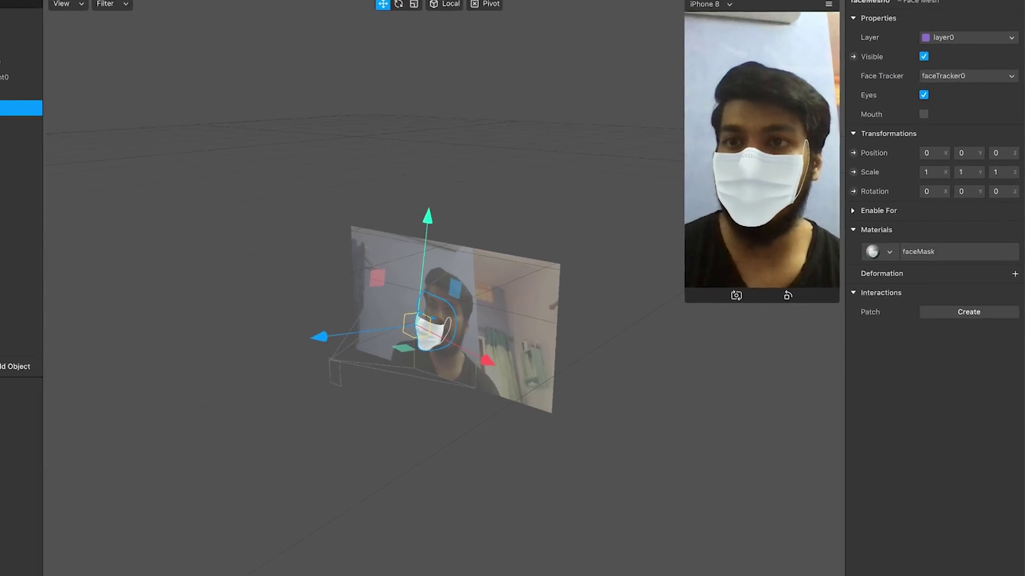
Download the Face Reference Assets from the Spark AR documentation page and preview faceMasculine.jpg in its Textures folder.
{"action": "left_click", "coordinate": [28, 0]}
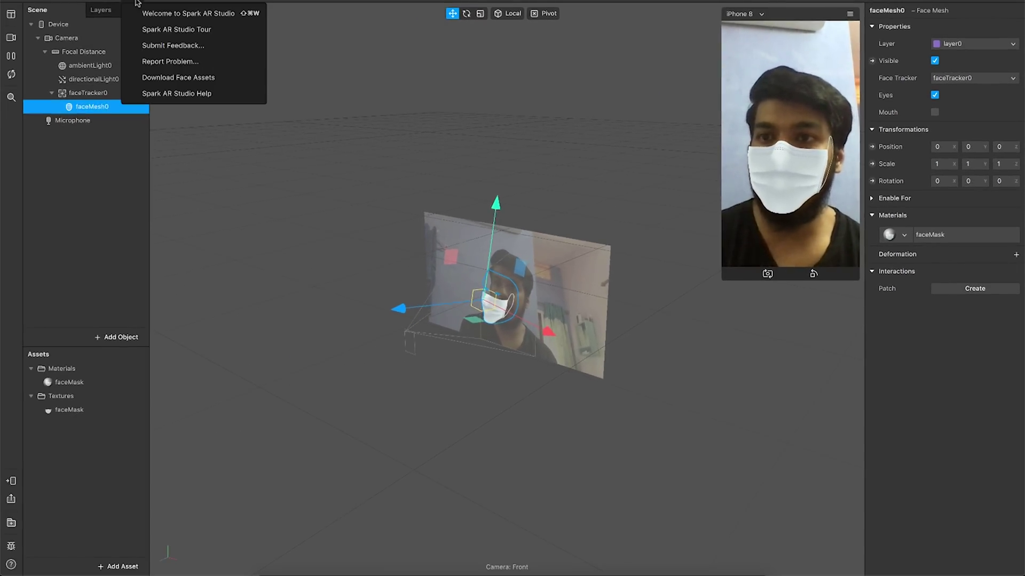
{"action": "left_click", "coordinate": [182, 78]}
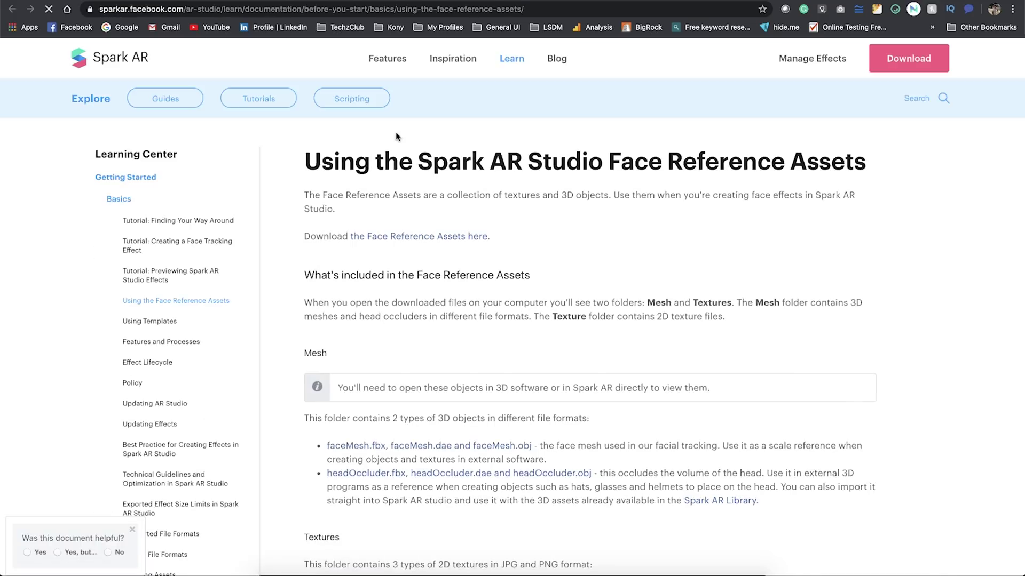
{"action": "left_click", "coordinate": [437, 240]}
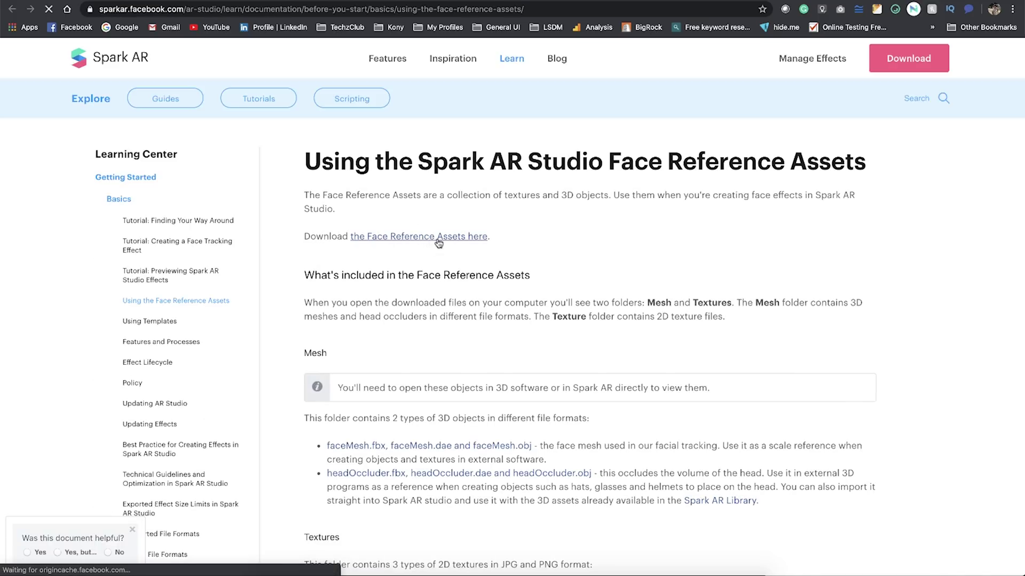
{"action": "left_click", "coordinate": [68, 559]}
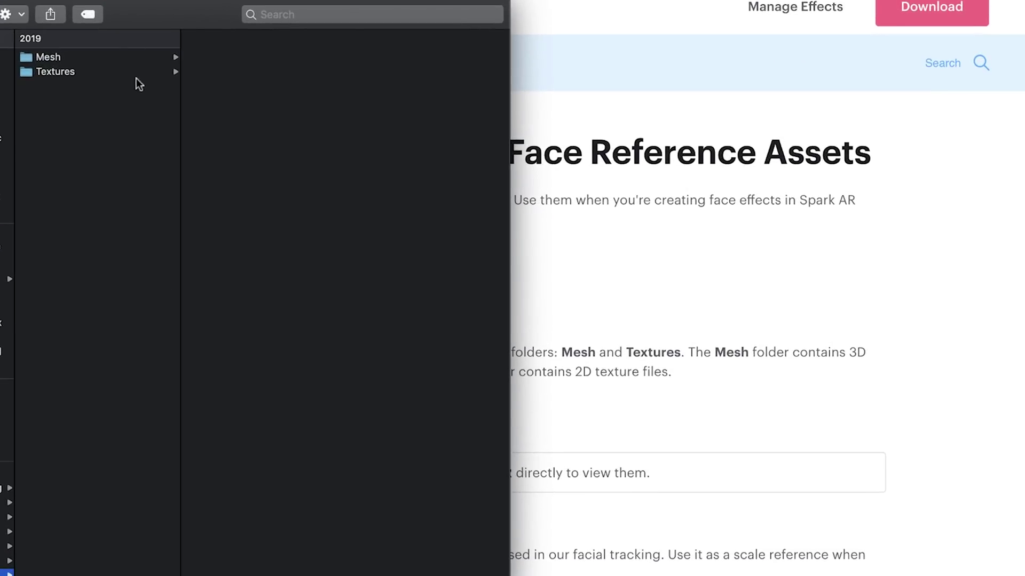
{"action": "left_click", "coordinate": [95, 71]}
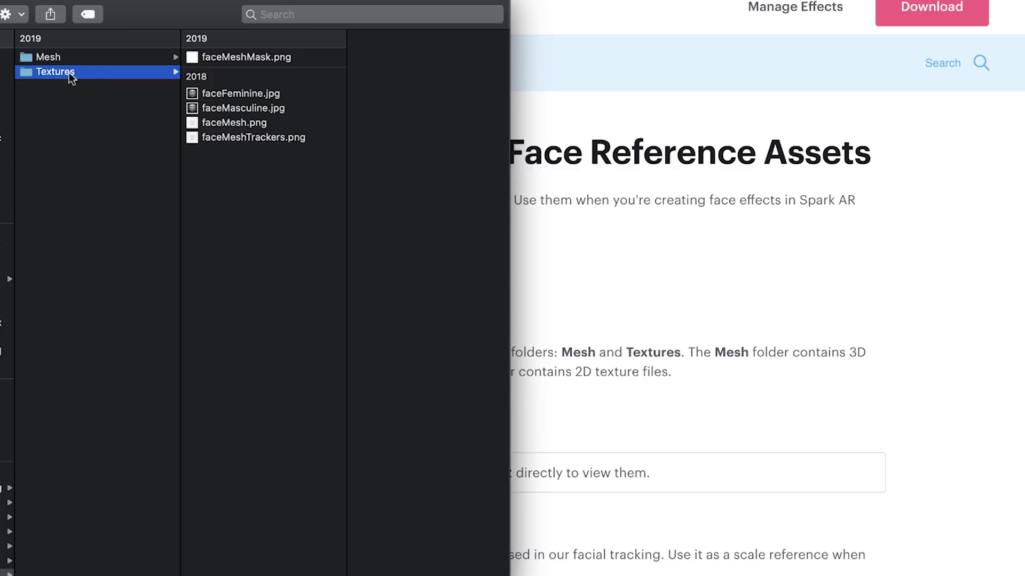
{"action": "left_click", "coordinate": [270, 109]}
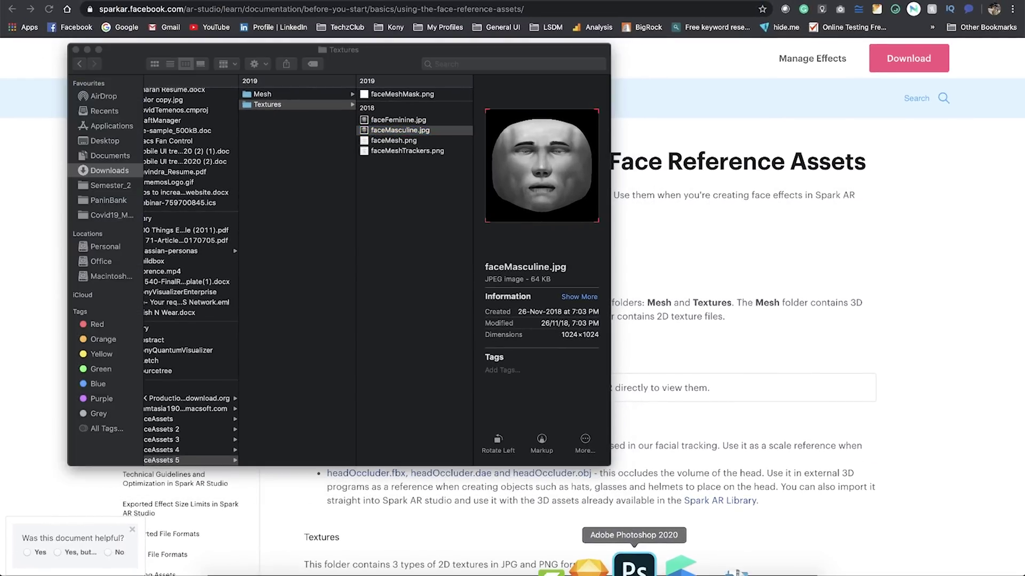
In Photoshop, compare the Layer 1 copy mask with the Group 1 mask over the face reference, and hide the Background layer.
{"action": "left_click", "coordinate": [634, 567]}
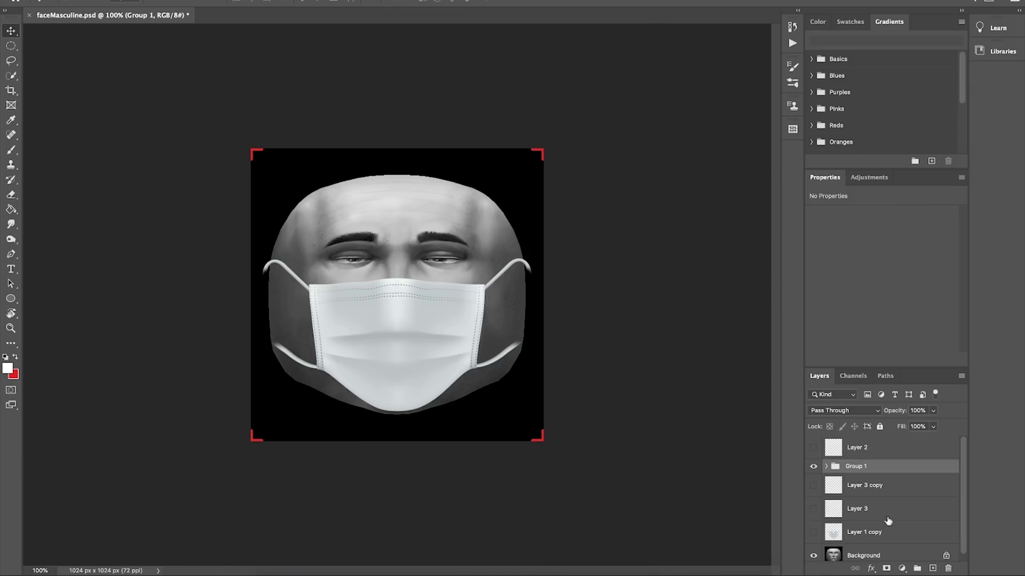
{"action": "left_click", "coordinate": [813, 467]}
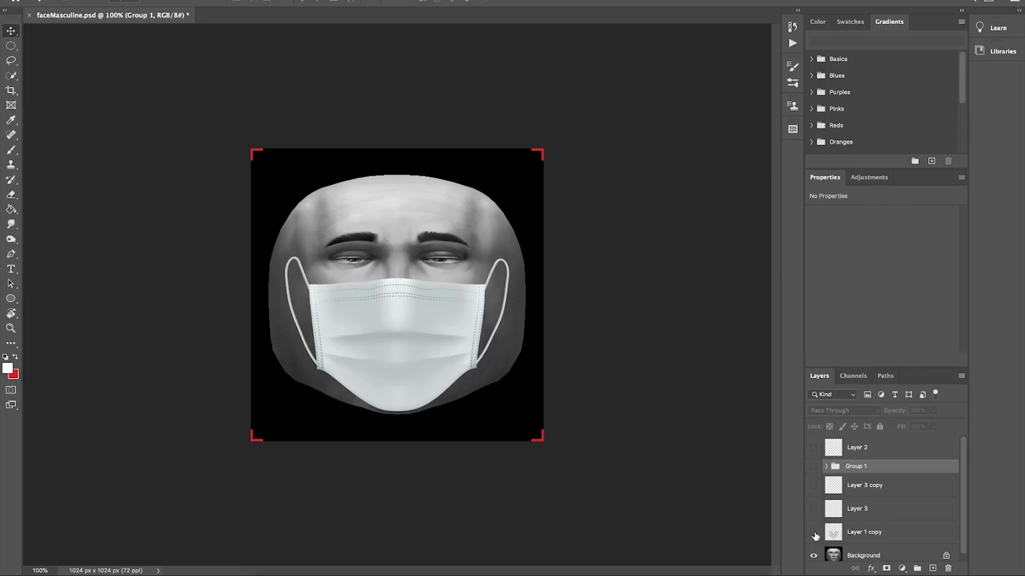
{"action": "left_click", "coordinate": [814, 533]}
{"action": "left_click", "coordinate": [814, 468]}
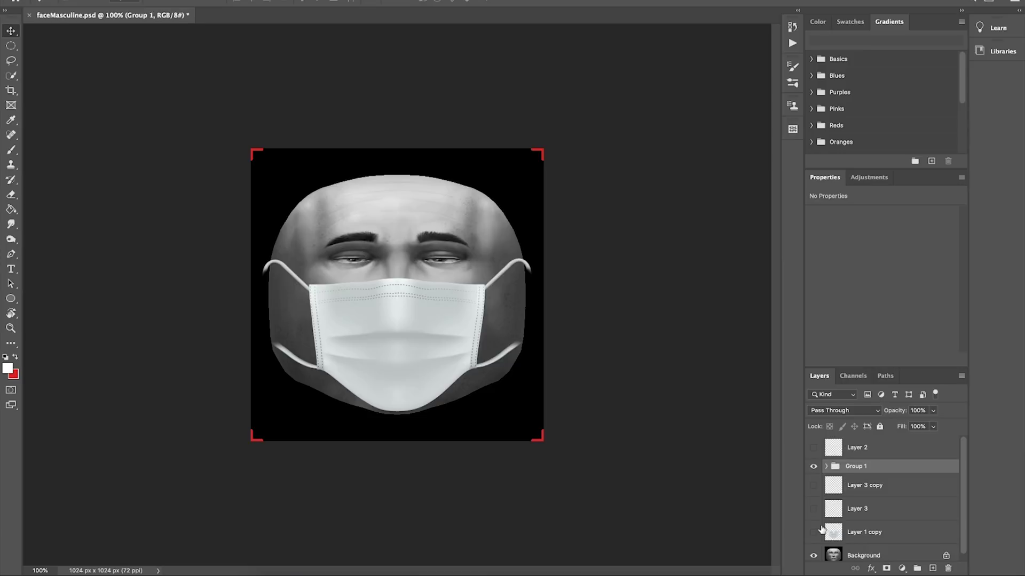
{"action": "left_click", "coordinate": [813, 555]}
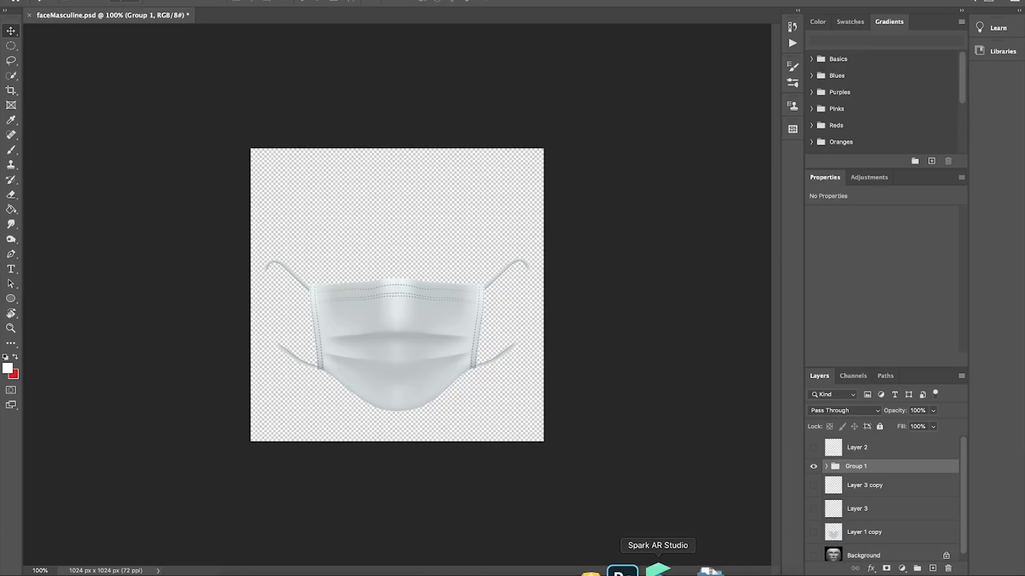
Switch to Spark AR Studio and replace the faceMask material's diffuse texture with faceMaskNew.png.
{"action": "left_click", "coordinate": [654, 564]}
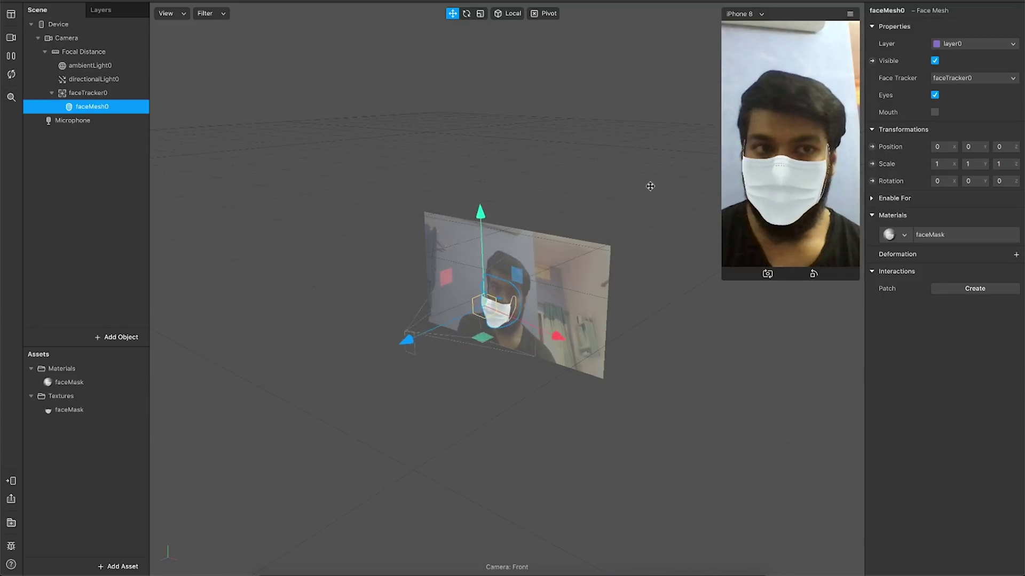
{"action": "double_click", "coordinate": [72, 382]}
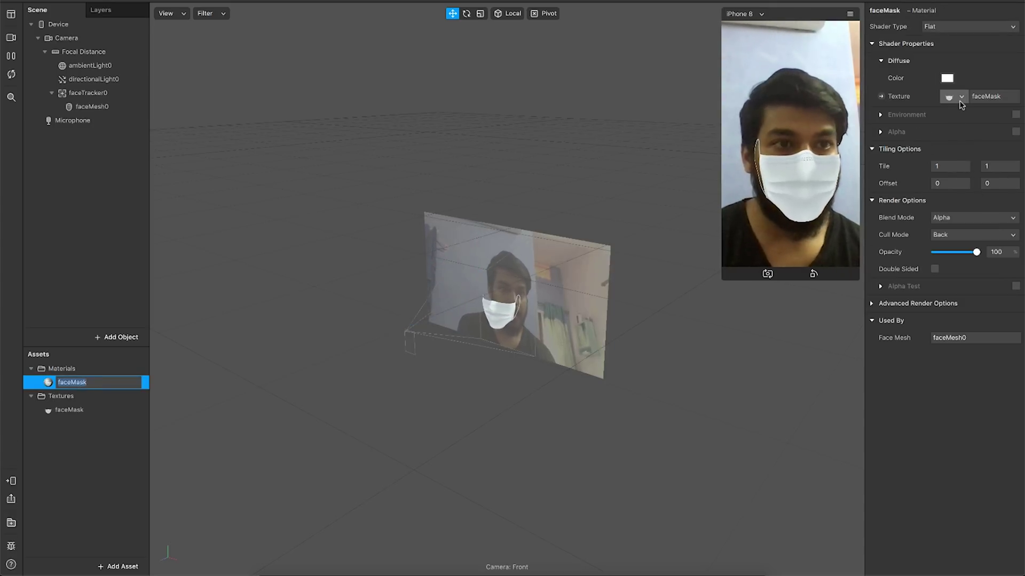
{"action": "left_click", "coordinate": [960, 101]}
{"action": "left_click", "coordinate": [937, 168]}
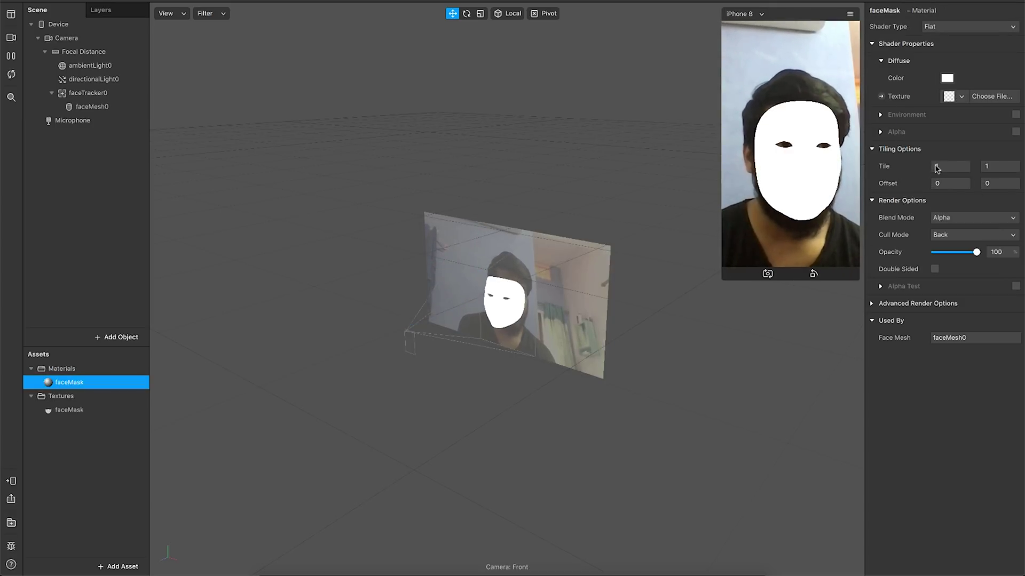
{"action": "left_click", "coordinate": [991, 96]}
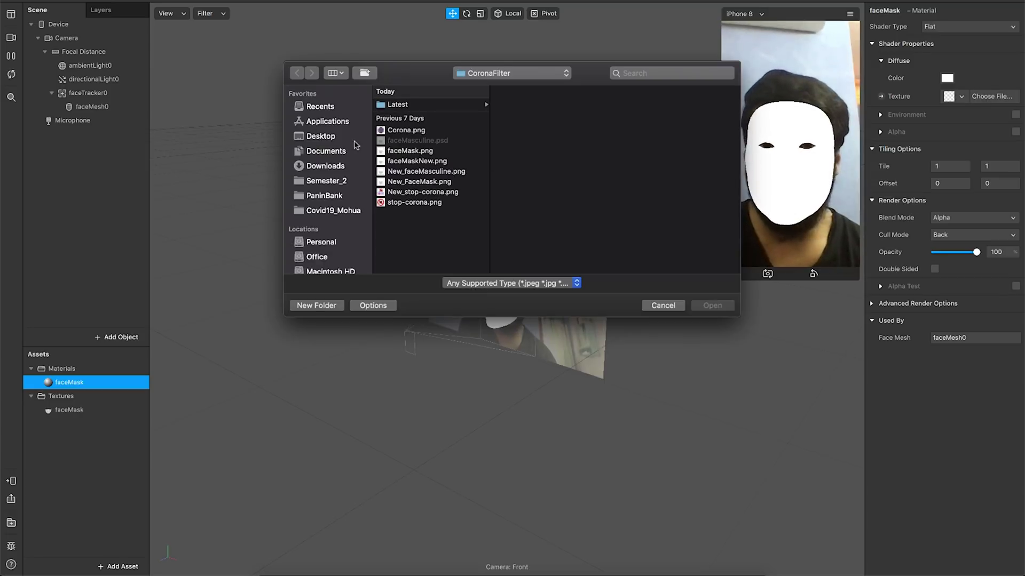
{"action": "left_click", "coordinate": [415, 162]}
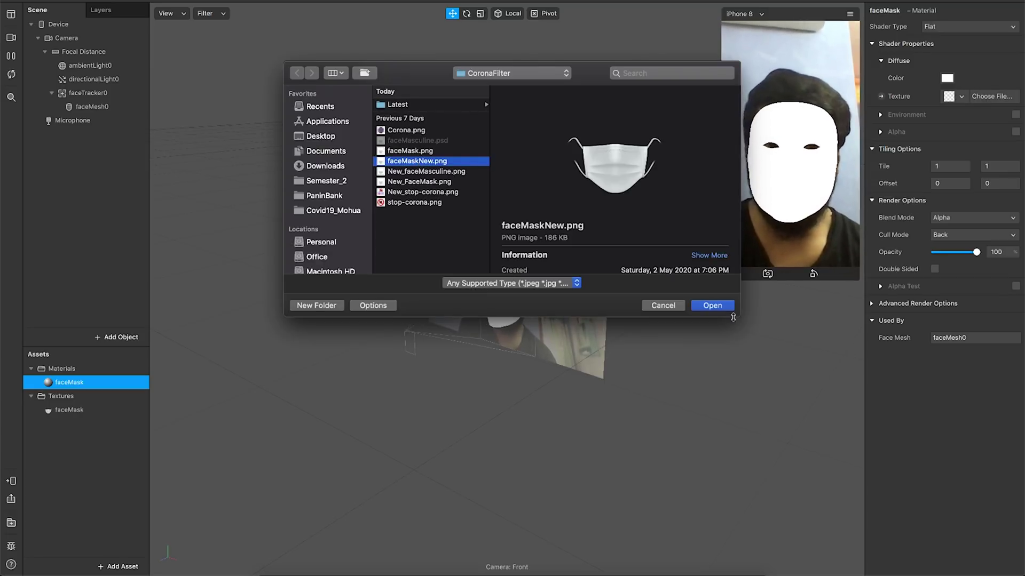
{"action": "left_click", "coordinate": [713, 308]}
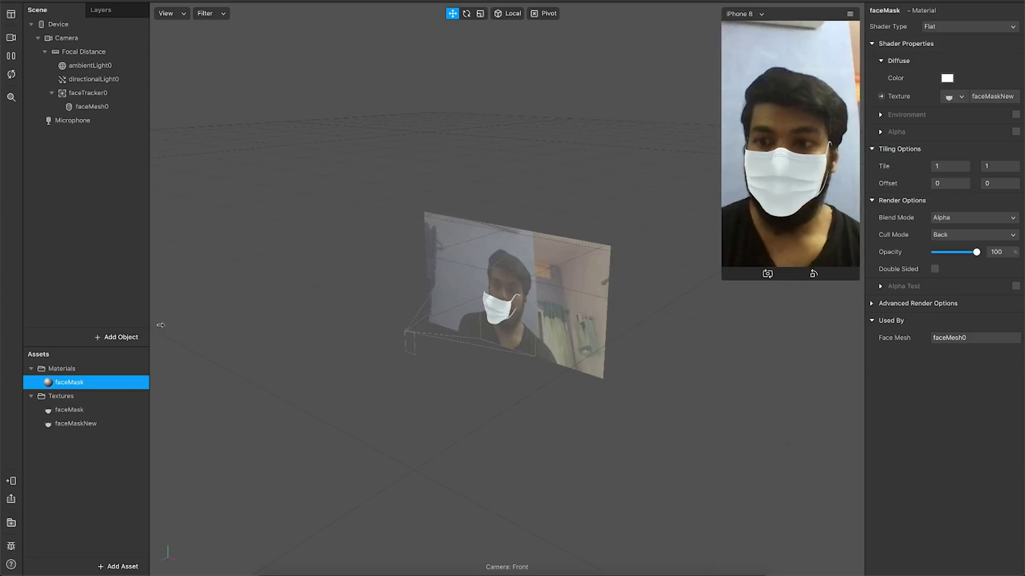
Set the face mesh's scale to 1.1 in X, 1.1 in Y and 1.3 in Z.
{"action": "left_click", "coordinate": [85, 105]}
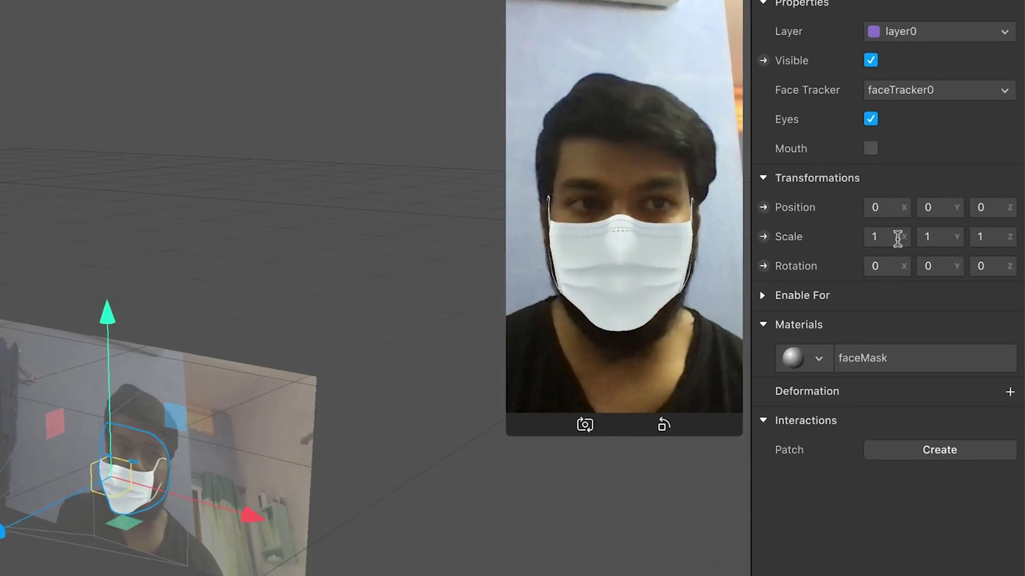
{"action": "left_click", "coordinate": [898, 237]}
{"action": "type", "text": "."}
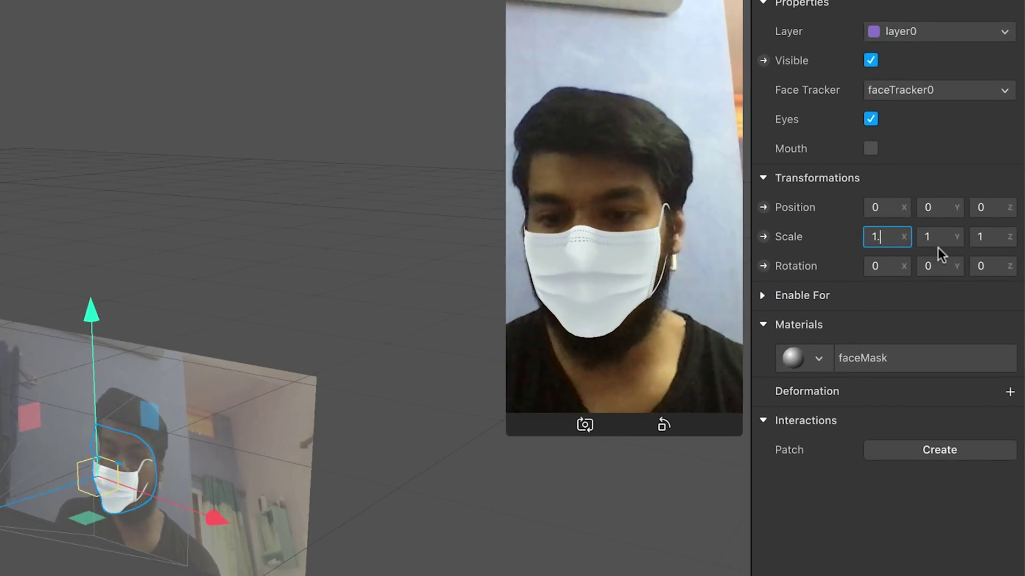
{"action": "type", "text": "1"}
{"action": "key", "text": "Return"}
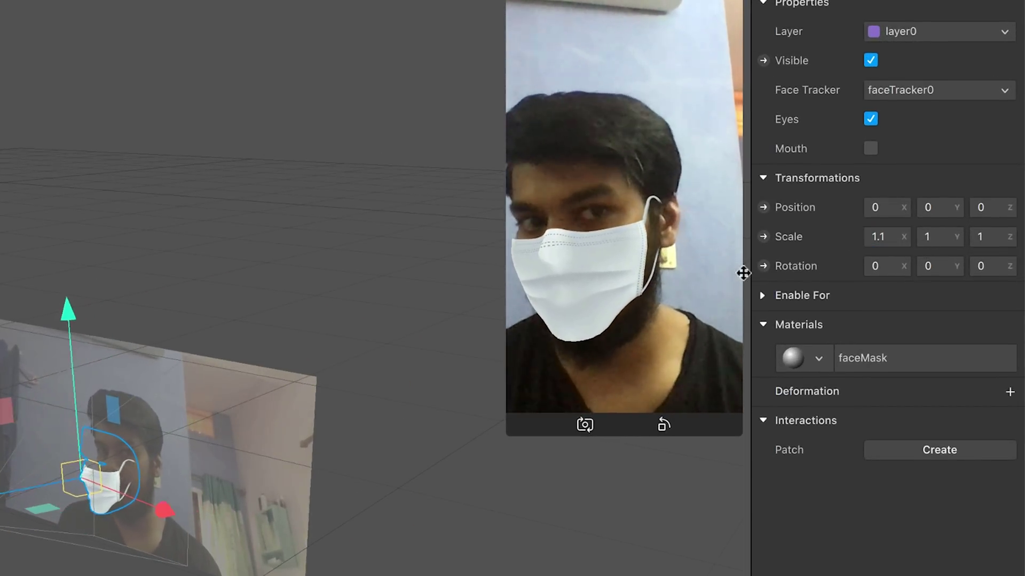
{"action": "left_click", "coordinate": [944, 239]}
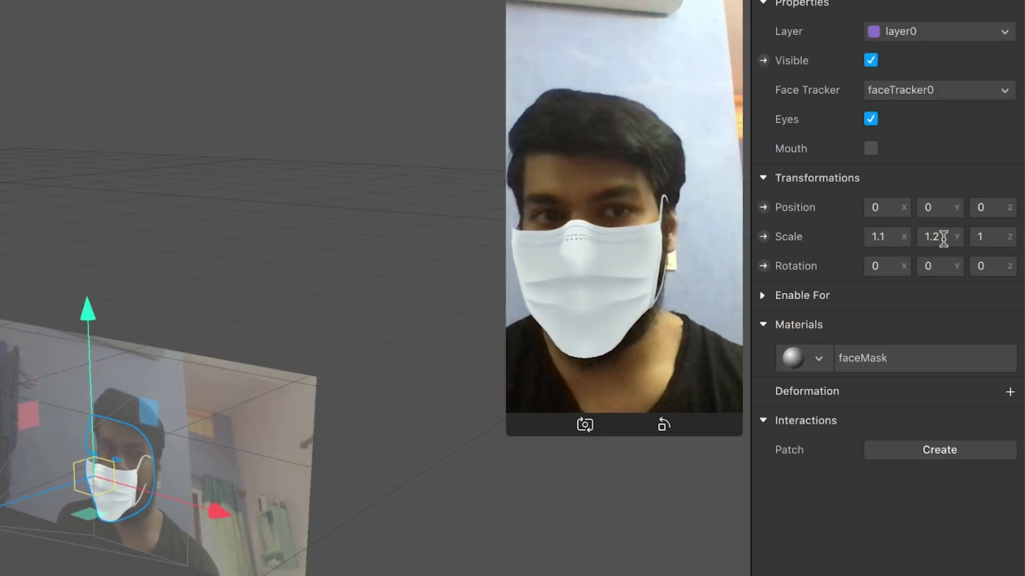
{"action": "key", "text": "BackSpace"}
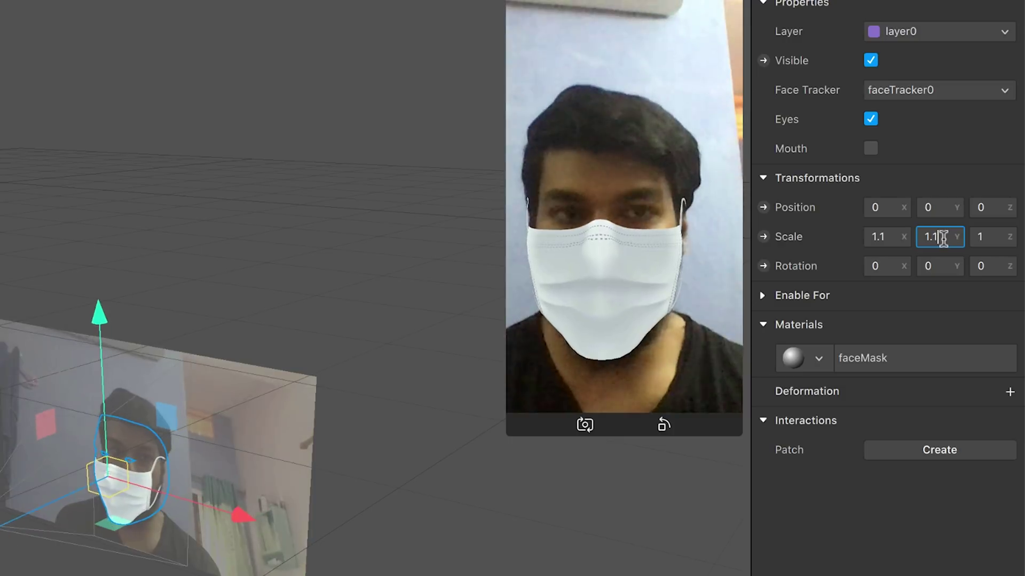
{"action": "type", "text": "1"}
{"action": "key", "text": "Return"}
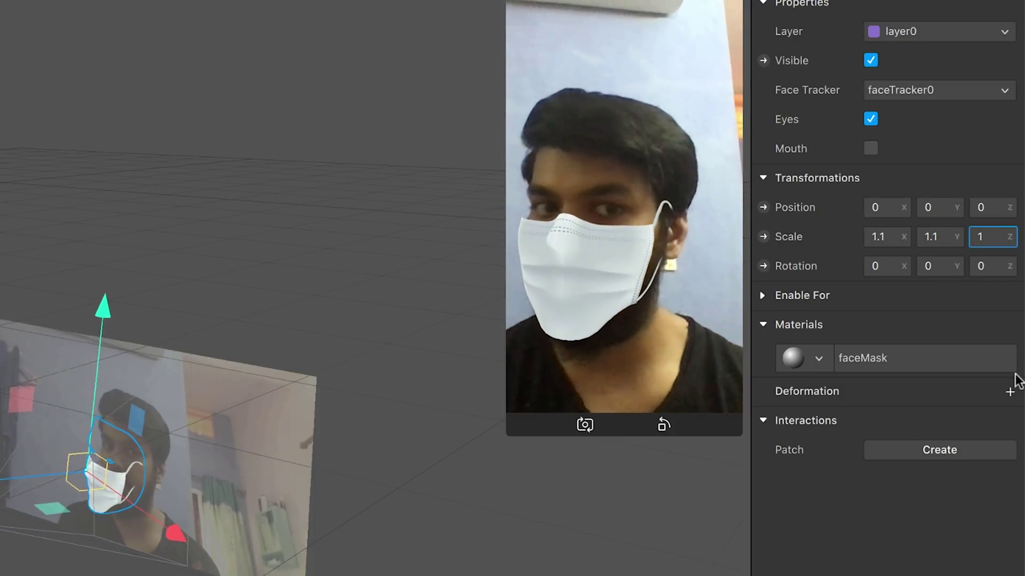
{"action": "type", "text": ".3"}
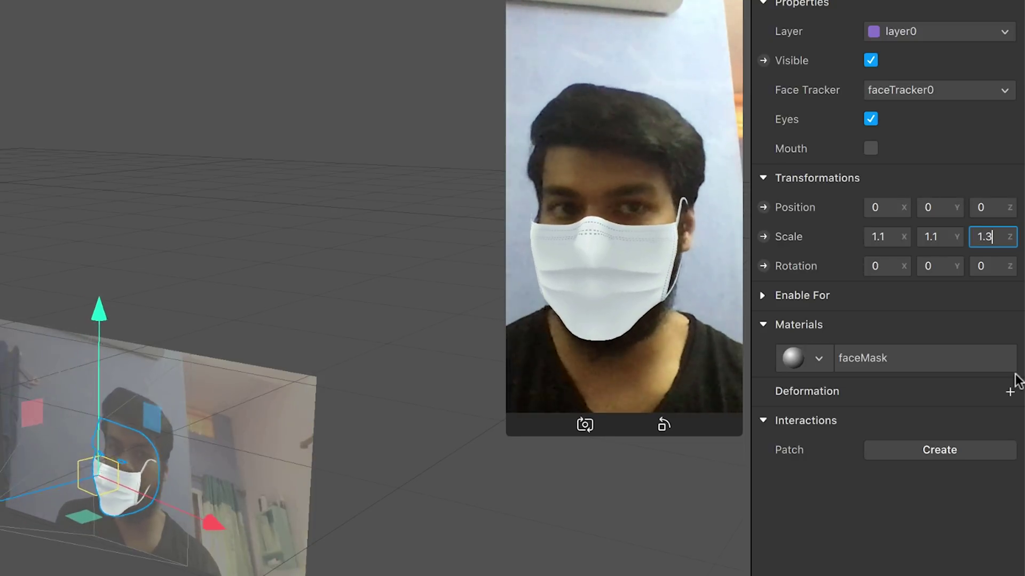
{"action": "key", "text": "Return"}
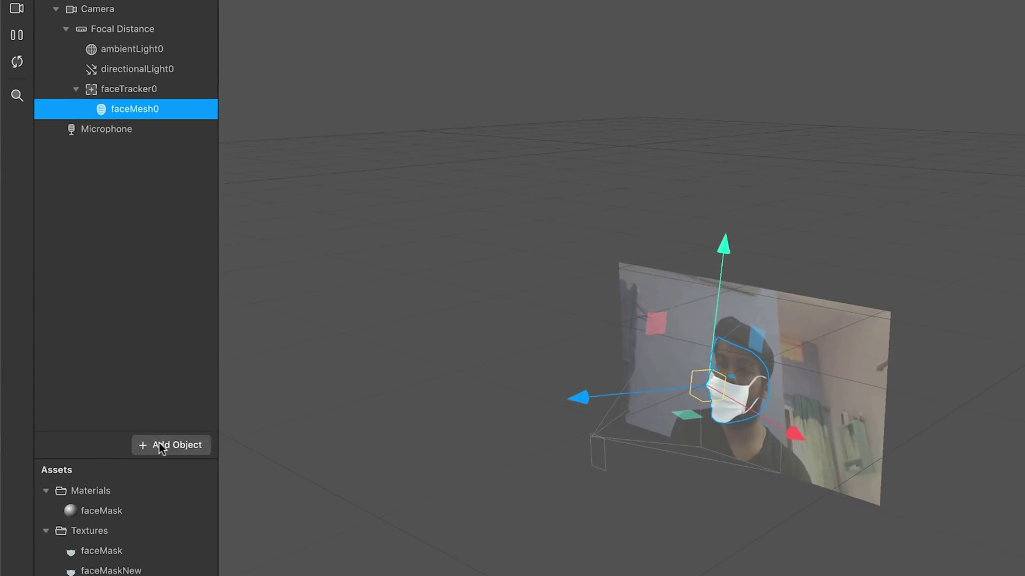
Insert a Plane into the scene and nest it under the face tracker.
{"action": "left_click", "coordinate": [163, 444]}
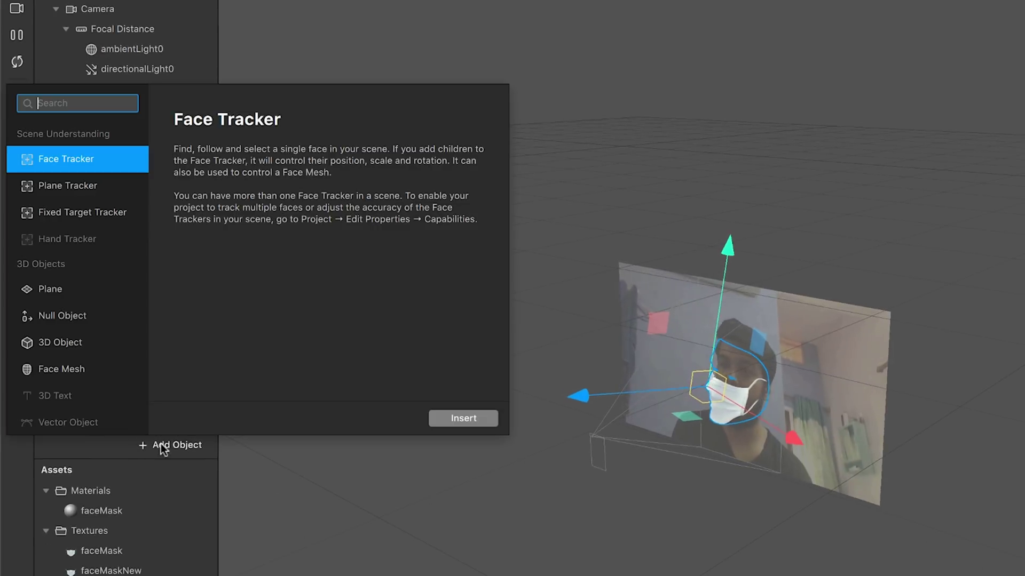
{"action": "double_click", "coordinate": [56, 290]}
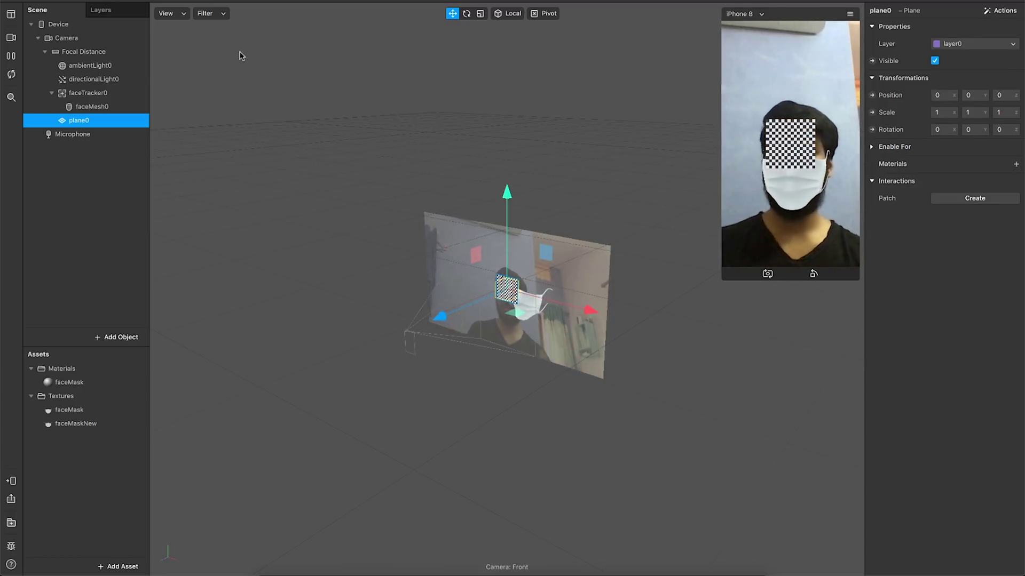
{"action": "left_click_drag", "start_coordinate": [91, 117], "coordinate": [129, 79]}
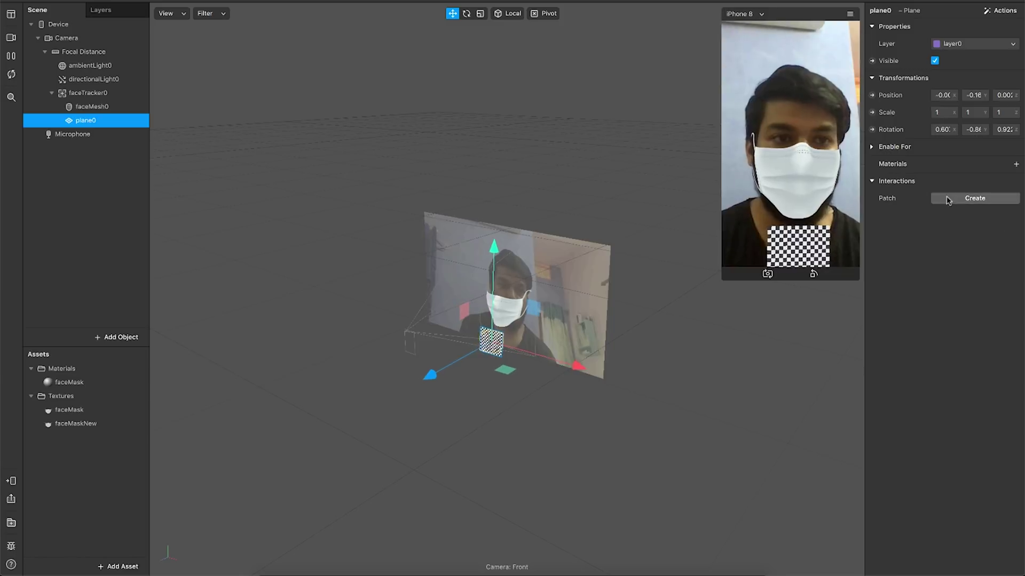
Create a new material for the plane under the face tracker and name it sticker.
{"action": "left_click", "coordinate": [1017, 165]}
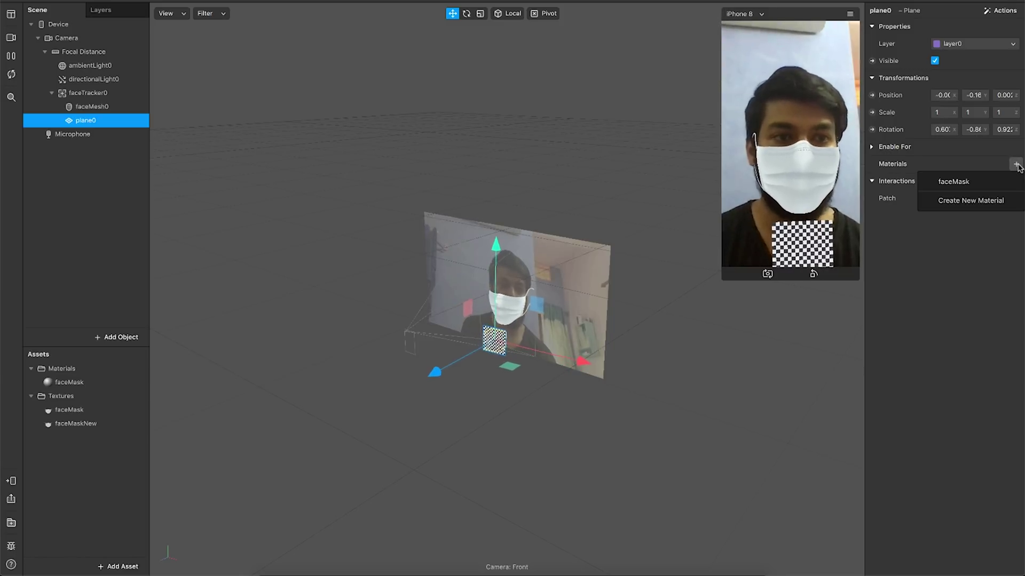
{"action": "left_click", "coordinate": [950, 201]}
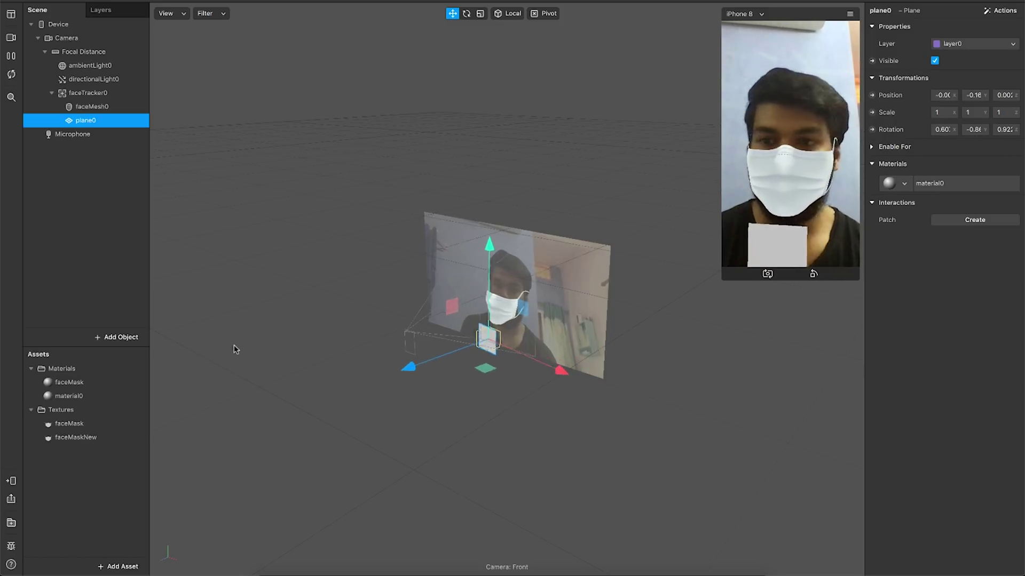
{"action": "double_click", "coordinate": [71, 395]}
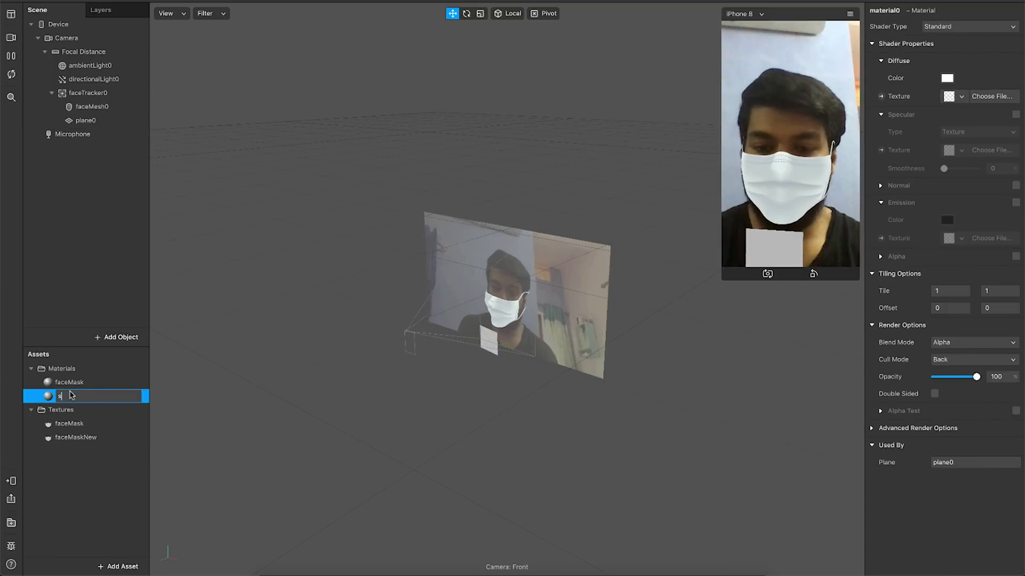
{"action": "type", "text": "sticker"}
{"action": "key", "text": "Return"}
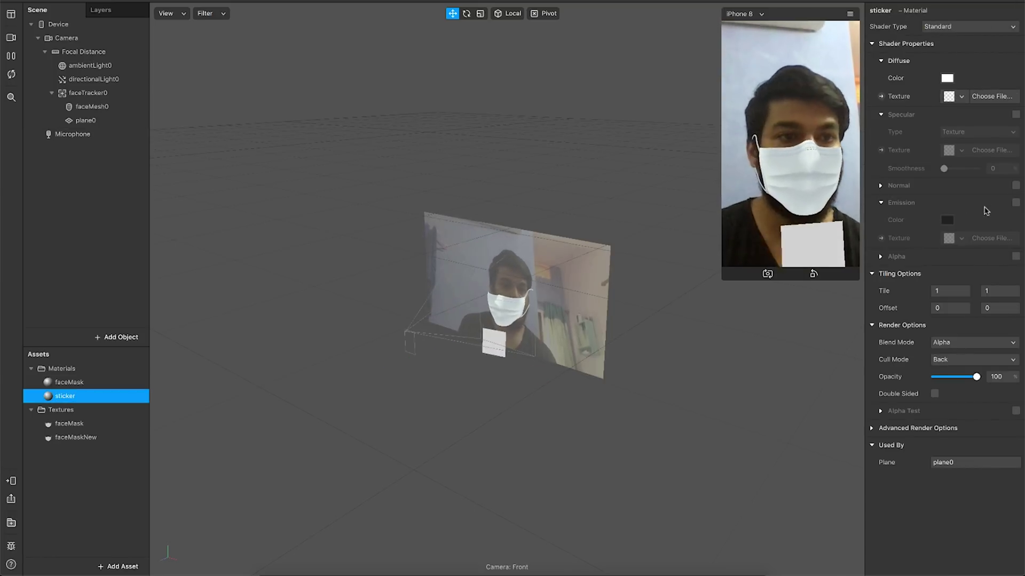
Set the sticker material's diffuse texture to stop_corona_stikcer.png from the Latest folder.
{"action": "left_click", "coordinate": [991, 96]}
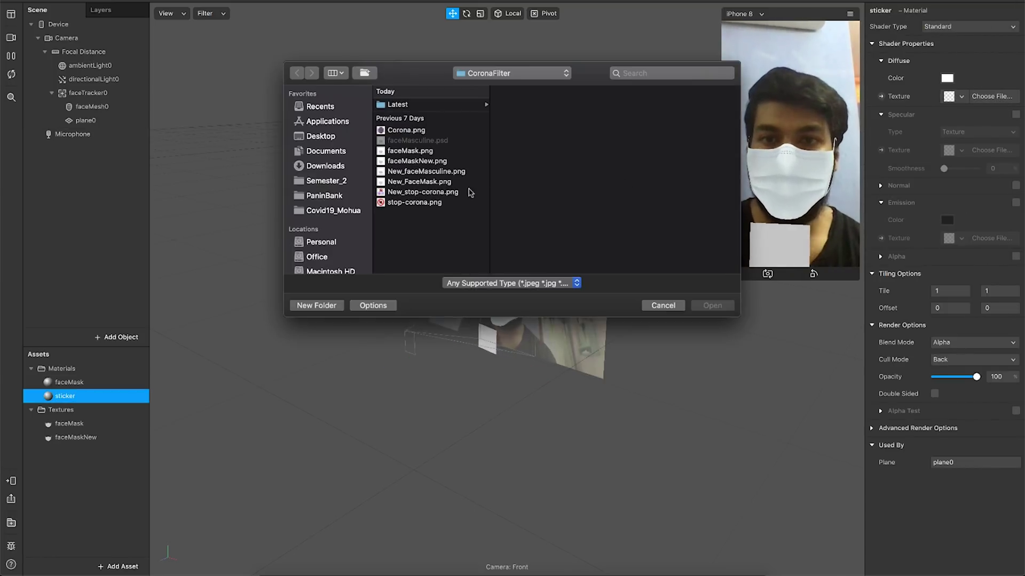
{"action": "left_click", "coordinate": [444, 107]}
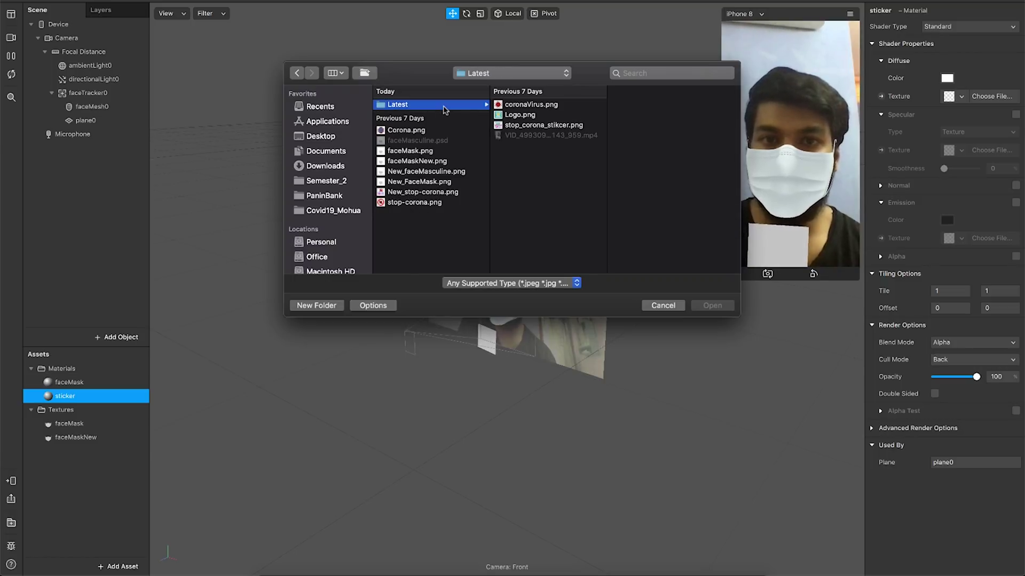
{"action": "double_click", "coordinate": [523, 125]}
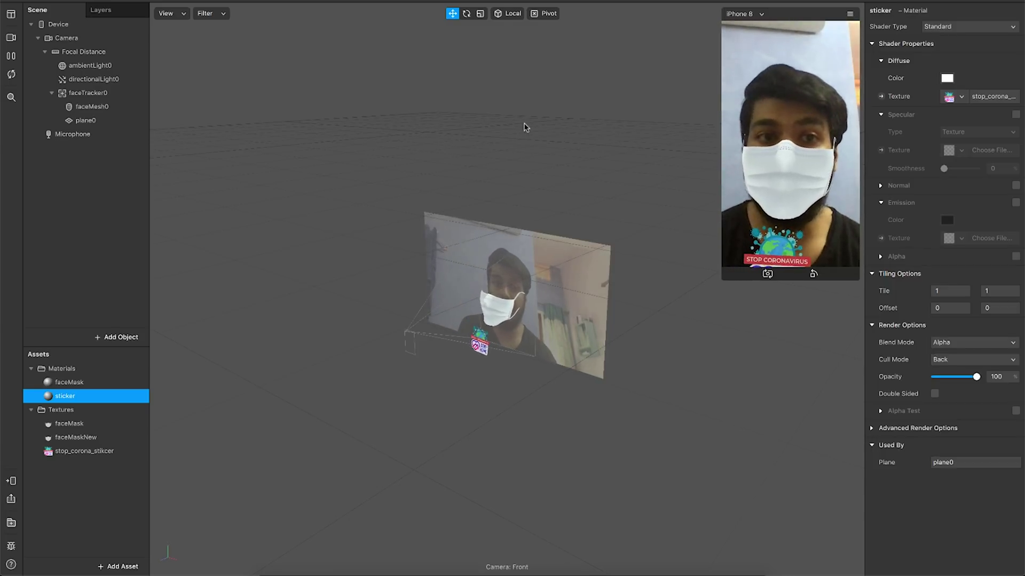
Insert a Particle System and move it out of Focal Distance to the scene's root level, below Microphone.
{"action": "left_click", "coordinate": [99, 335]}
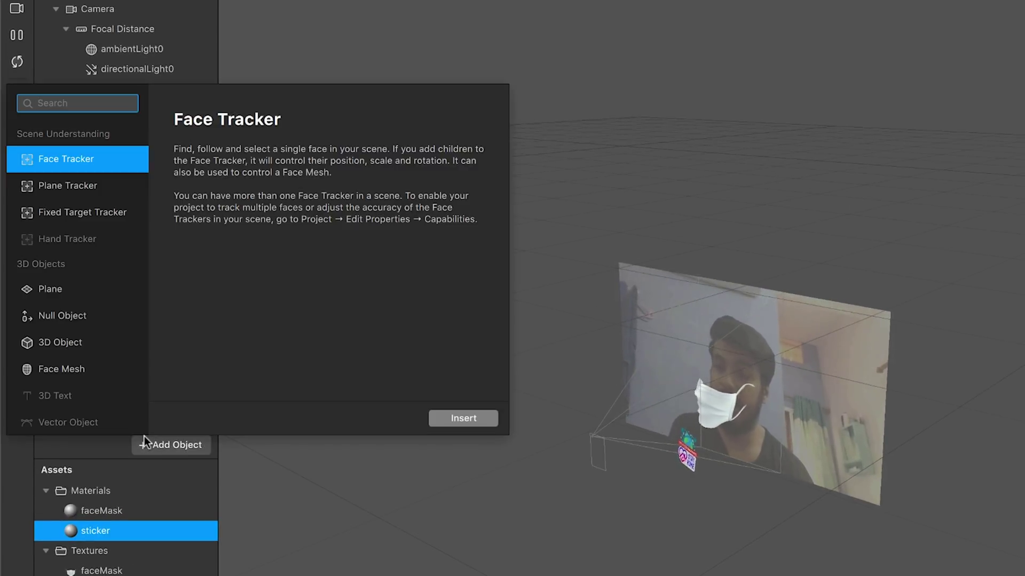
{"action": "type", "text": "part"}
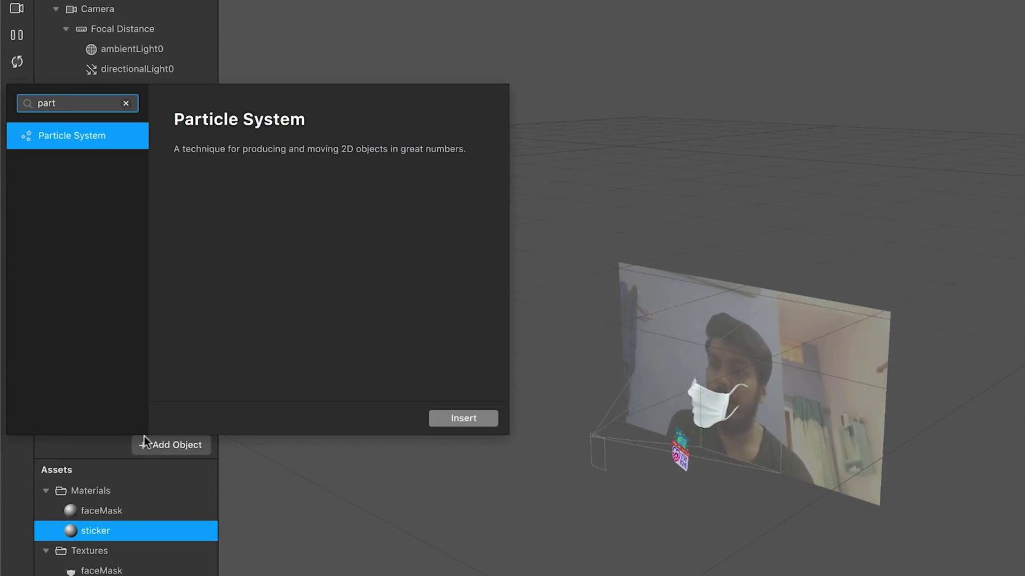
{"action": "double_click", "coordinate": [80, 135]}
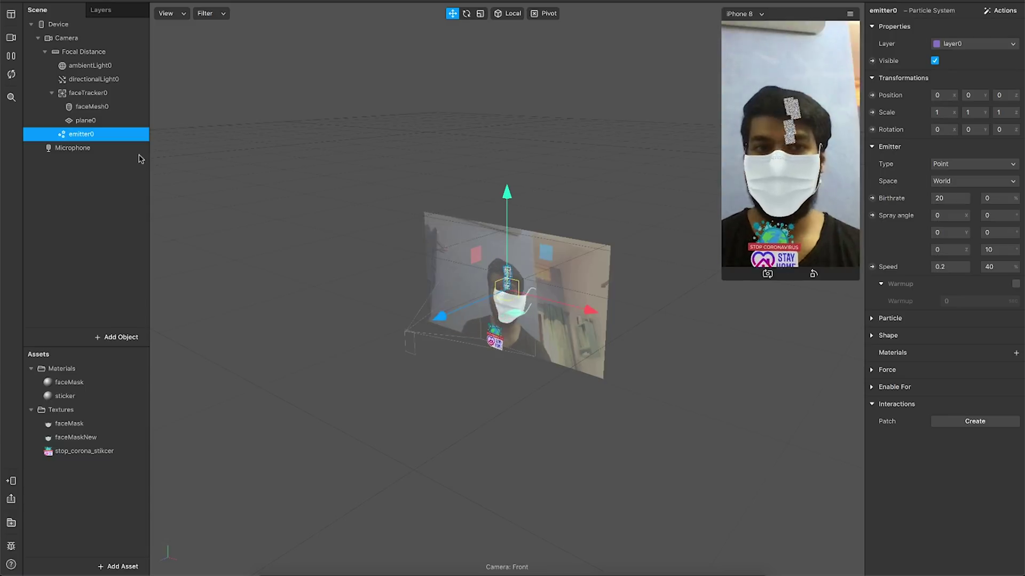
{"action": "left_click_drag", "start_coordinate": [80, 136], "coordinate": [62, 165]}
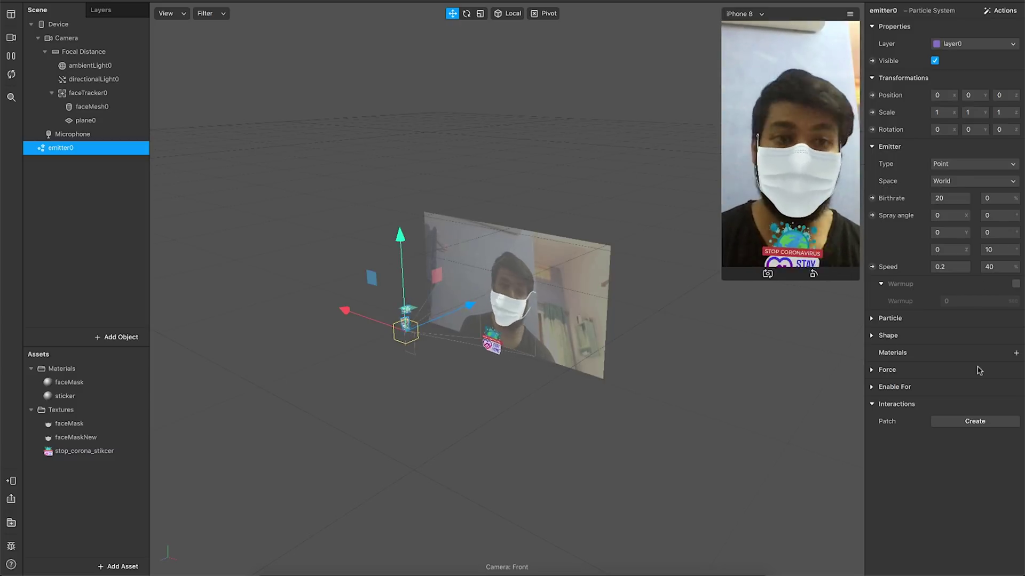
Give the particle system a new material named virus with coronaVirus.png as its diffuse texture.
{"action": "left_click", "coordinate": [1016, 353]}
{"action": "left_click", "coordinate": [962, 404]}
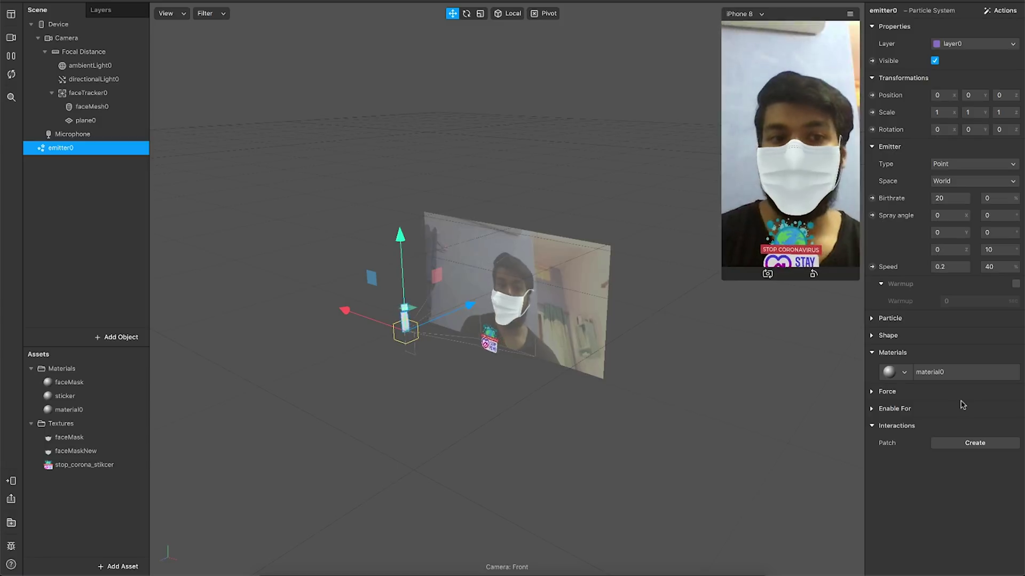
{"action": "double_click", "coordinate": [62, 411]}
{"action": "type", "text": "virus"}
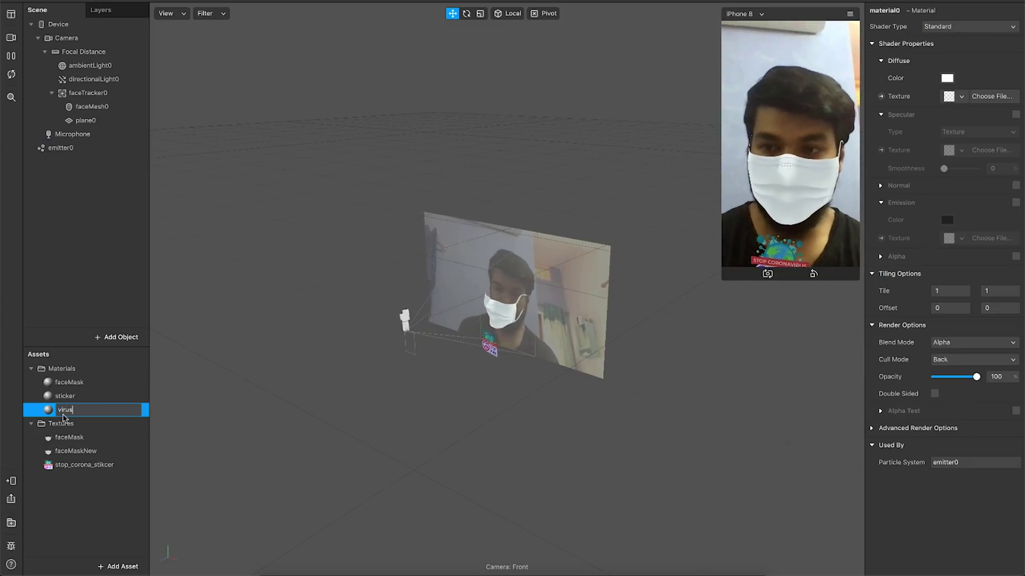
{"action": "key", "text": "Return"}
{"action": "left_click", "coordinate": [991, 96]}
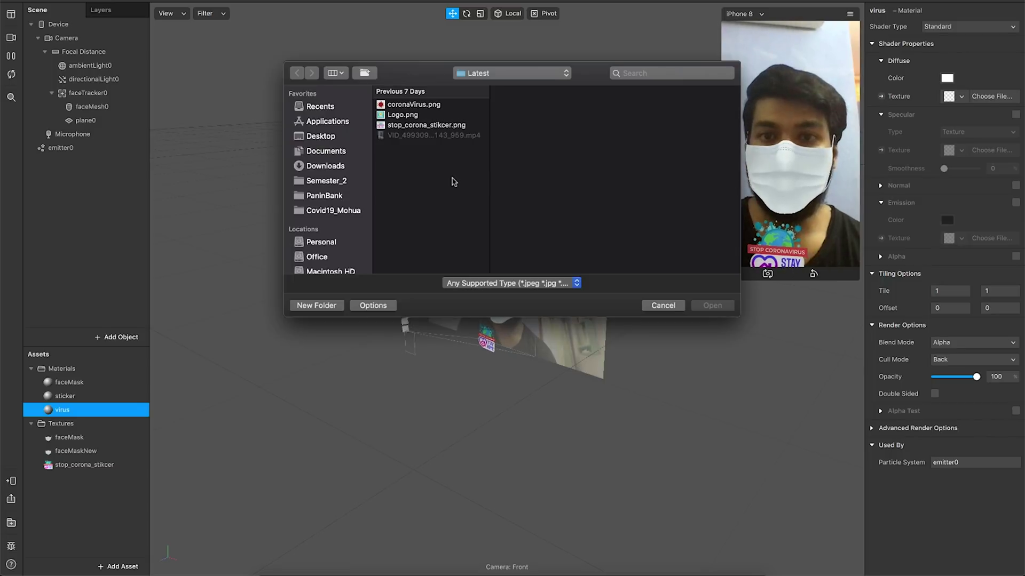
{"action": "double_click", "coordinate": [414, 105]}
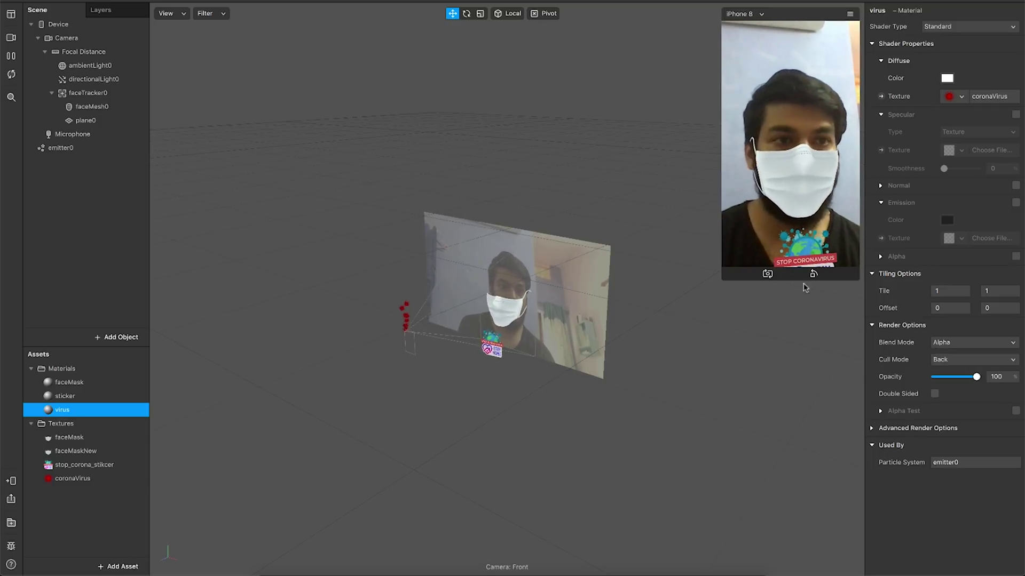
Rename the particle system in the scene as virusParticle.
{"action": "left_click", "coordinate": [57, 149]}
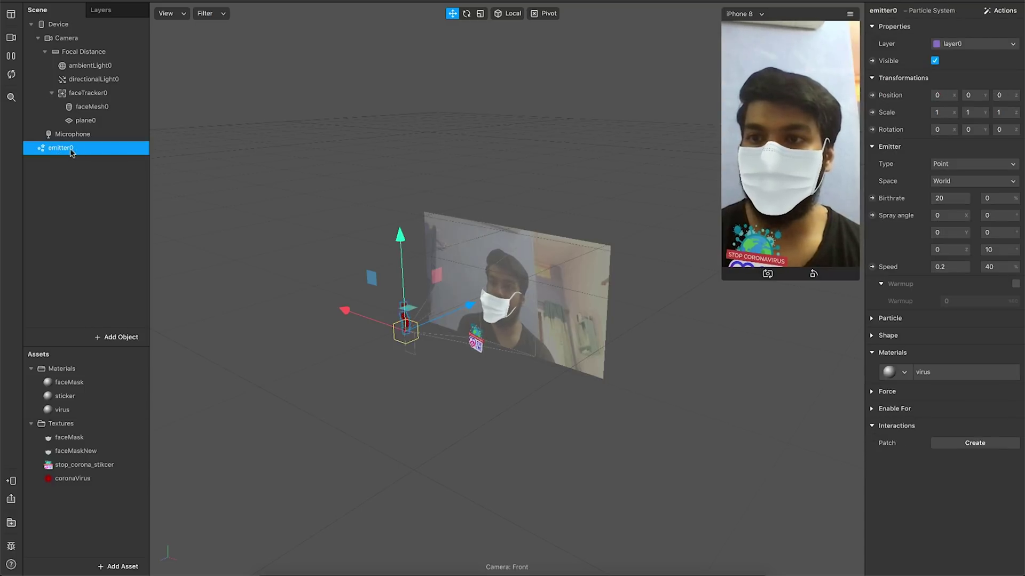
{"action": "double_click", "coordinate": [62, 149]}
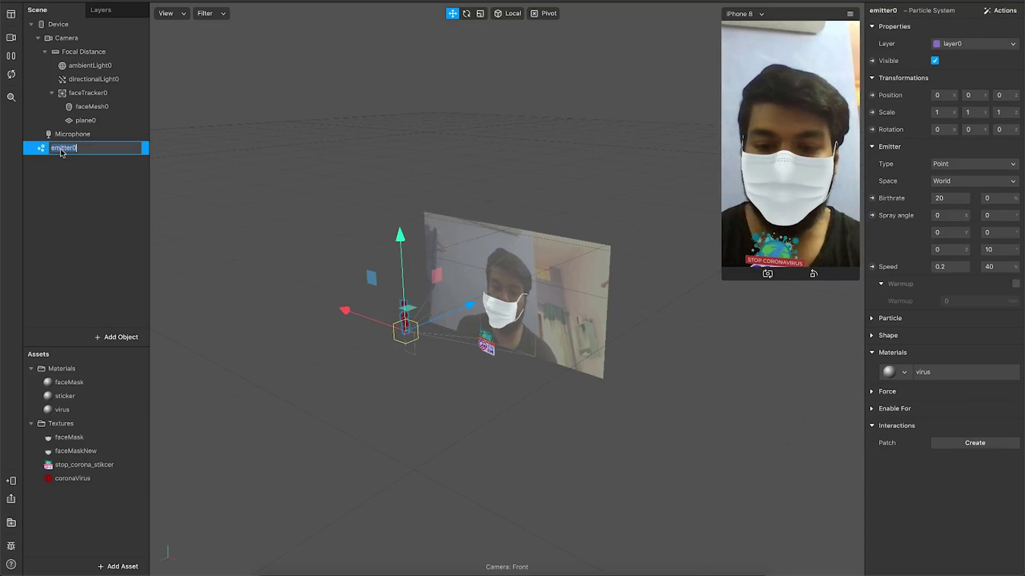
{"action": "type", "text": "virusPa"}
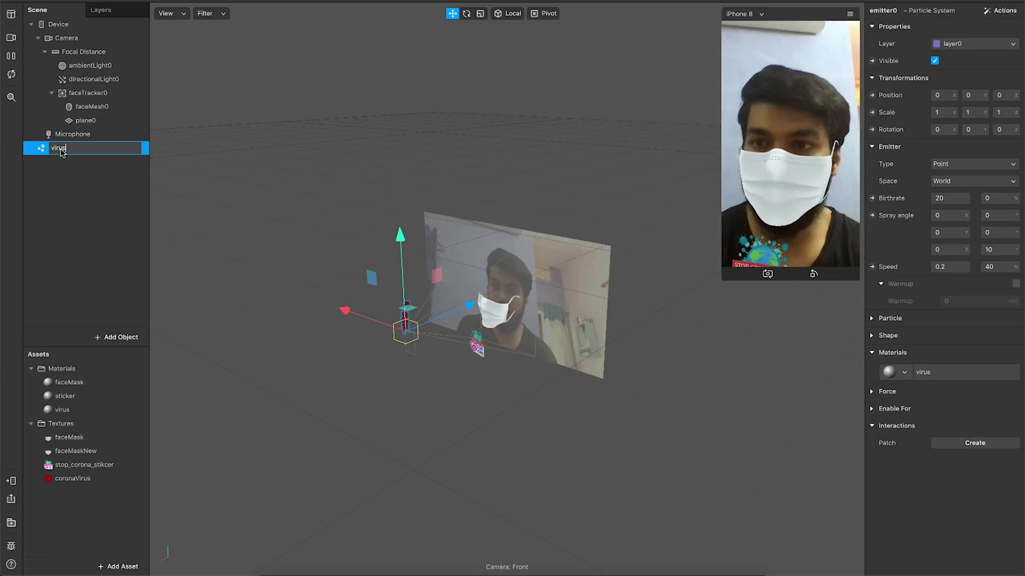
{"action": "type", "text": "rticle"}
{"action": "key", "text": "Return"}
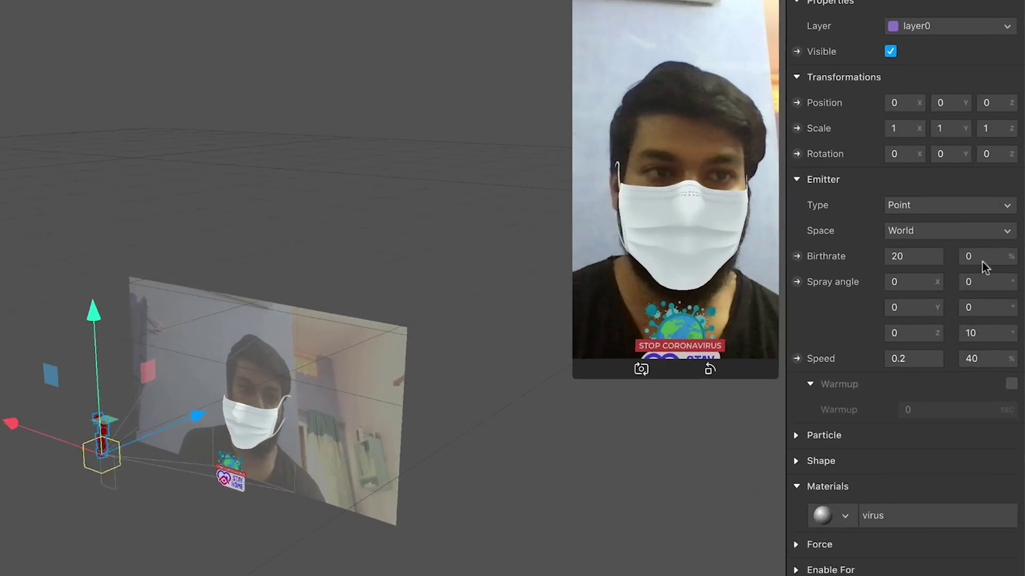
Set the virusParticle emitter type to Ring, with a birthrate of 40 and an X spray angle of 30.
{"action": "left_click", "coordinate": [934, 209]}
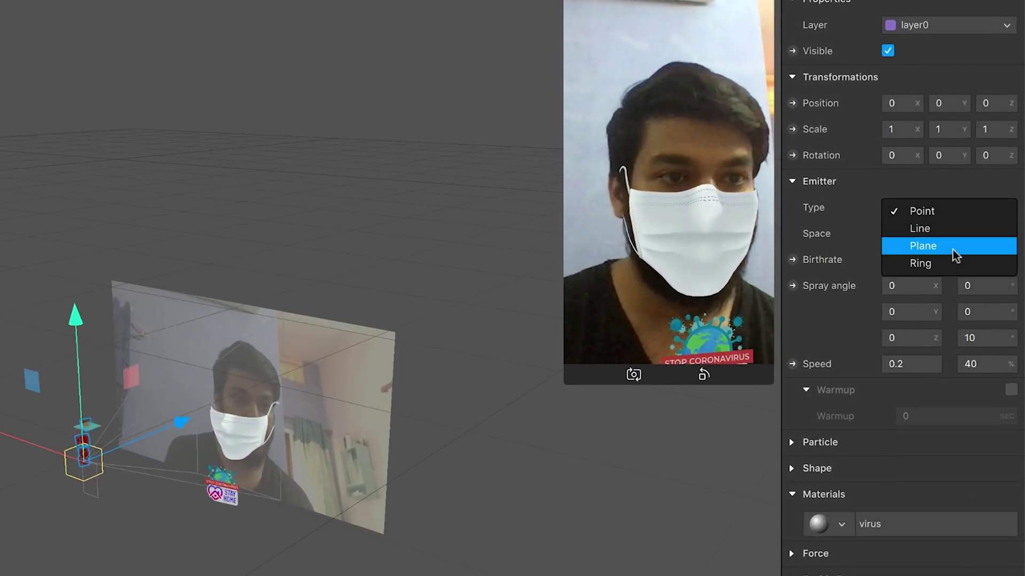
{"action": "left_click", "coordinate": [940, 261]}
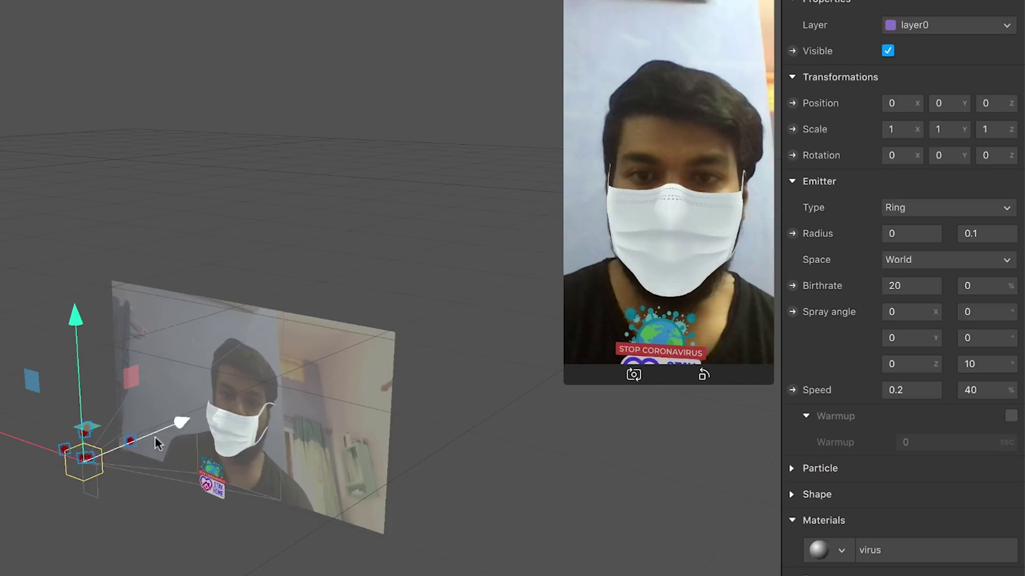
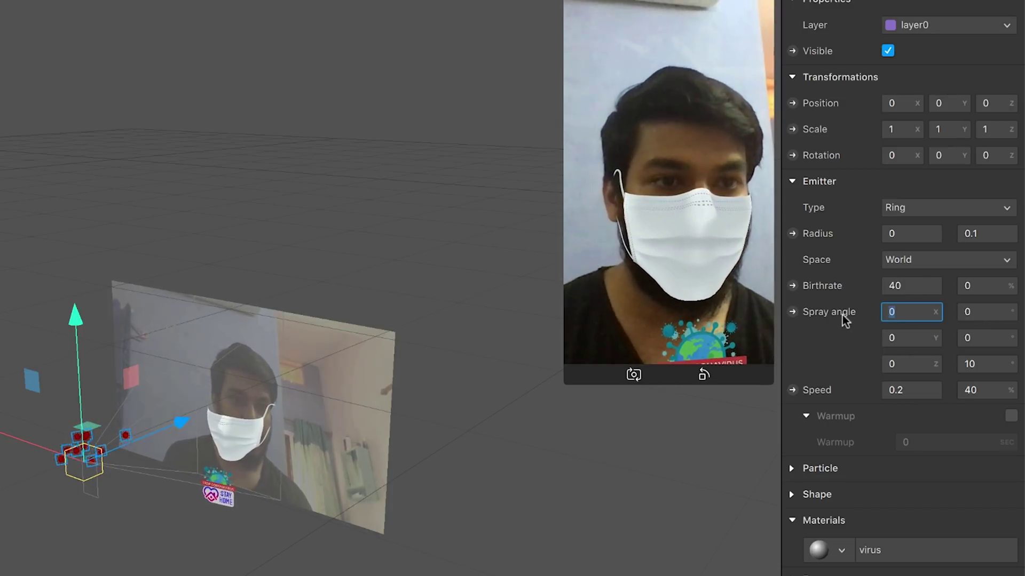
{"action": "type", "text": "30"}
{"action": "key", "text": "Return"}
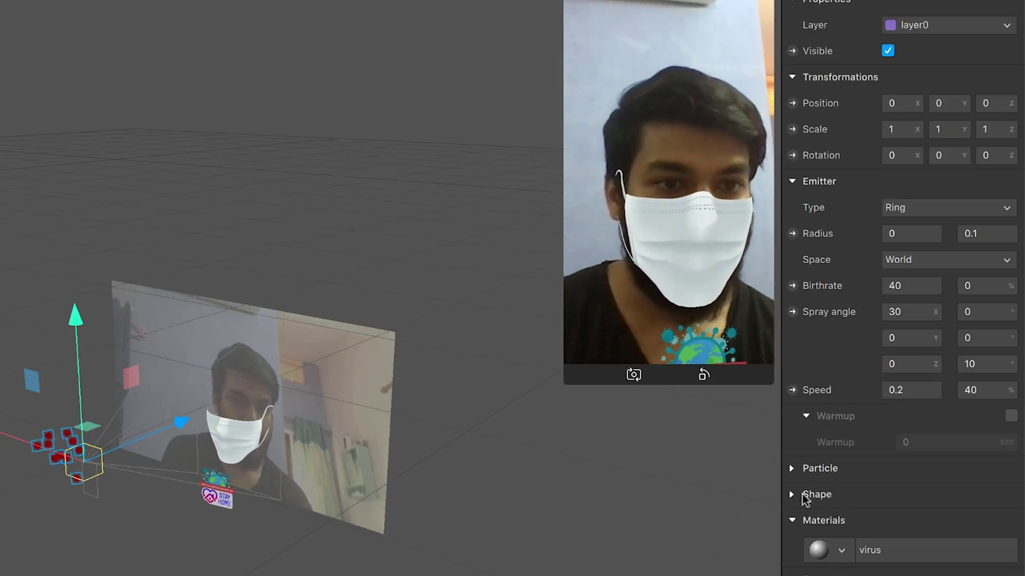
Expand the particle settings and set the emitter speed to -0.05.
{"action": "left_click", "coordinate": [794, 472]}
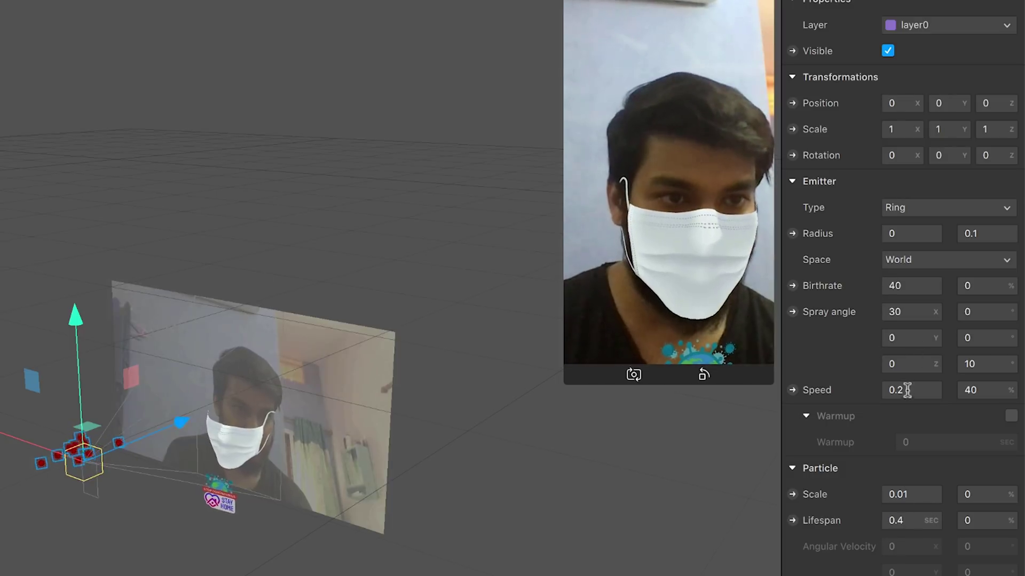
{"action": "left_click", "coordinate": [907, 390]}
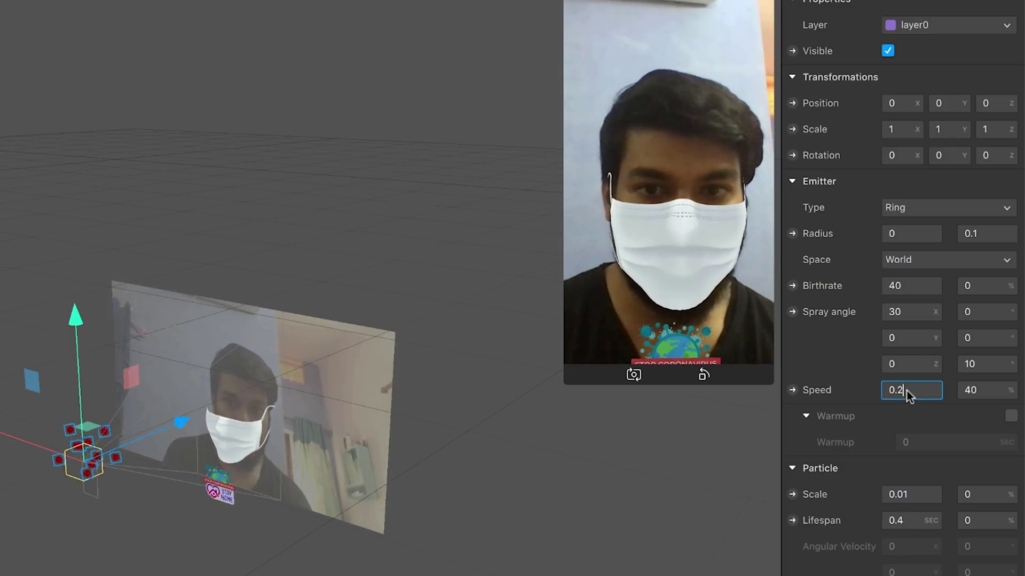
{"action": "left_click_drag", "start_coordinate": [909, 390], "coordinate": [878, 394]}
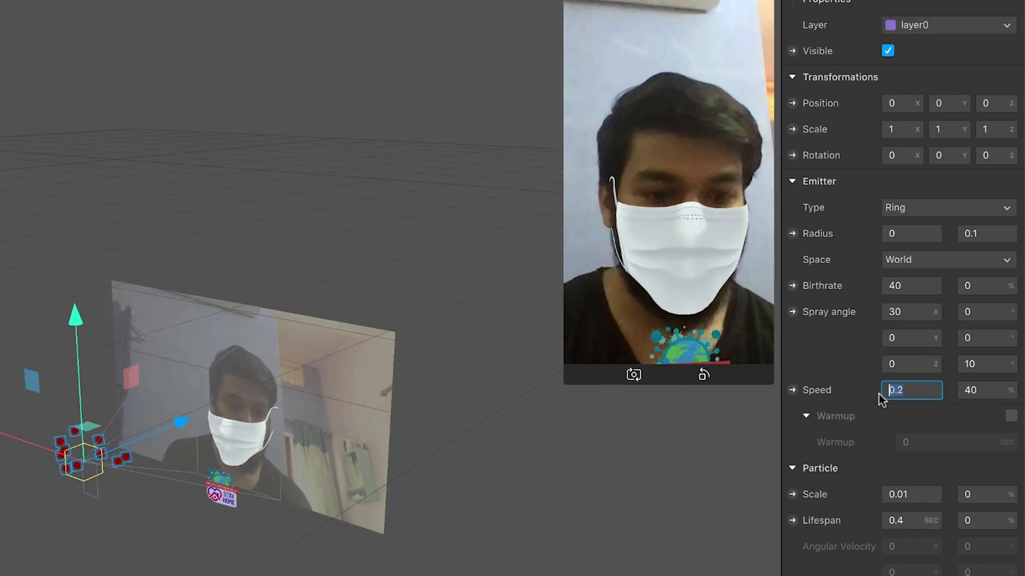
{"action": "type", "text": "-0.0"}
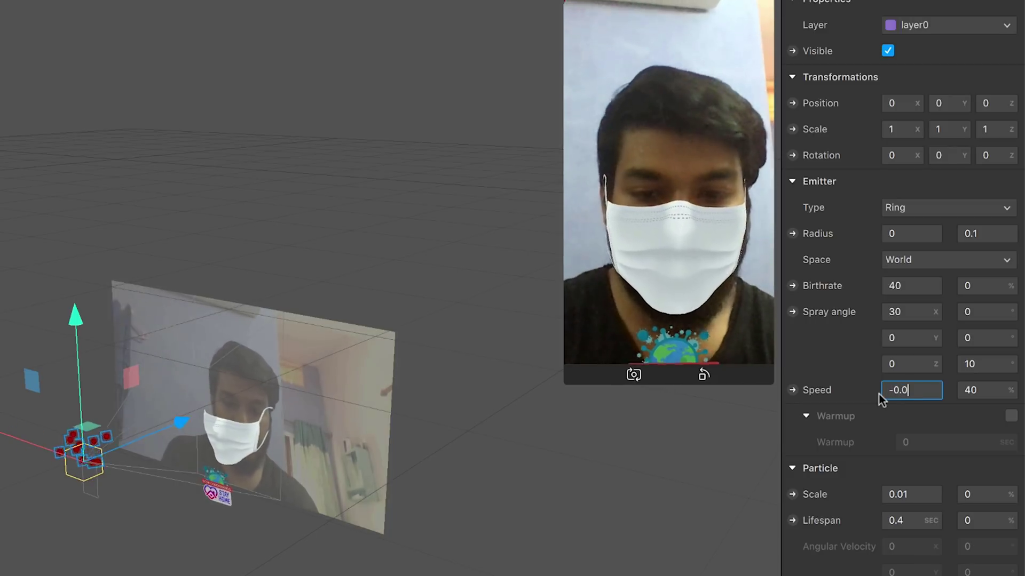
{"action": "type", "text": "5"}
{"action": "key", "text": "Return"}
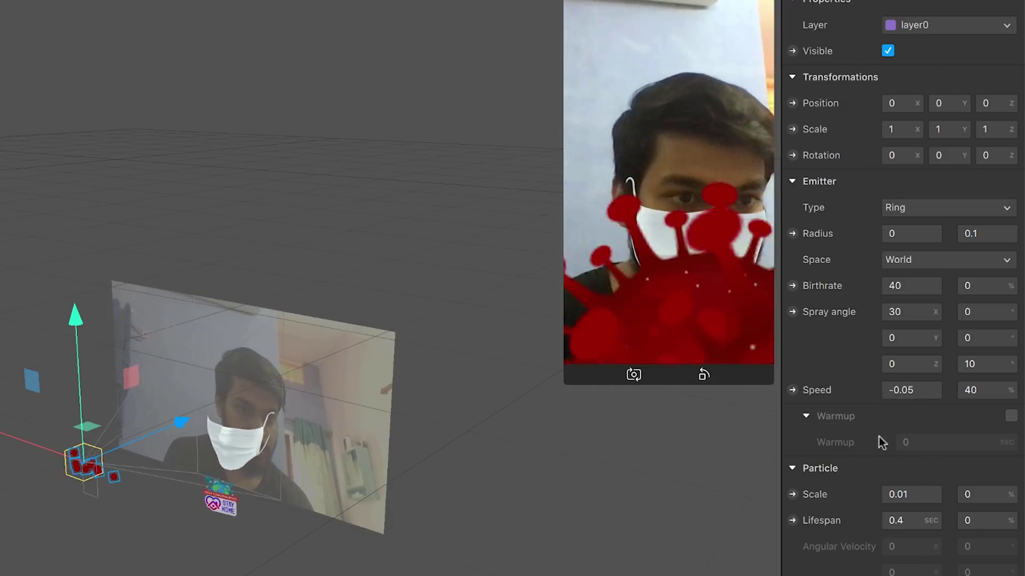
Set the particle lifespan to 30 seconds and the spin to -45 degrees.
{"action": "left_click", "coordinate": [902, 521]}
{"action": "type", "text": "30"}
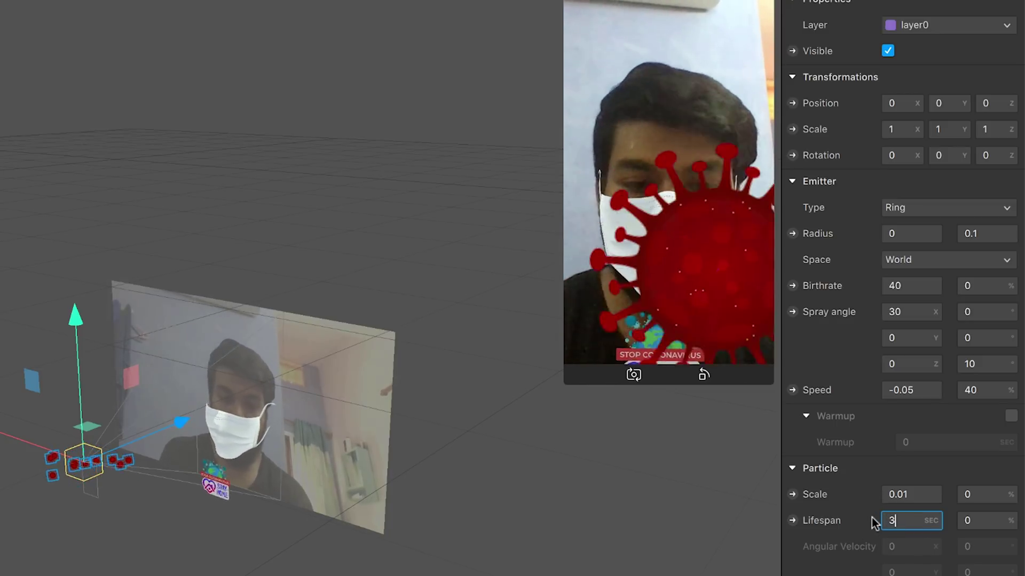
{"action": "key", "text": "Return"}
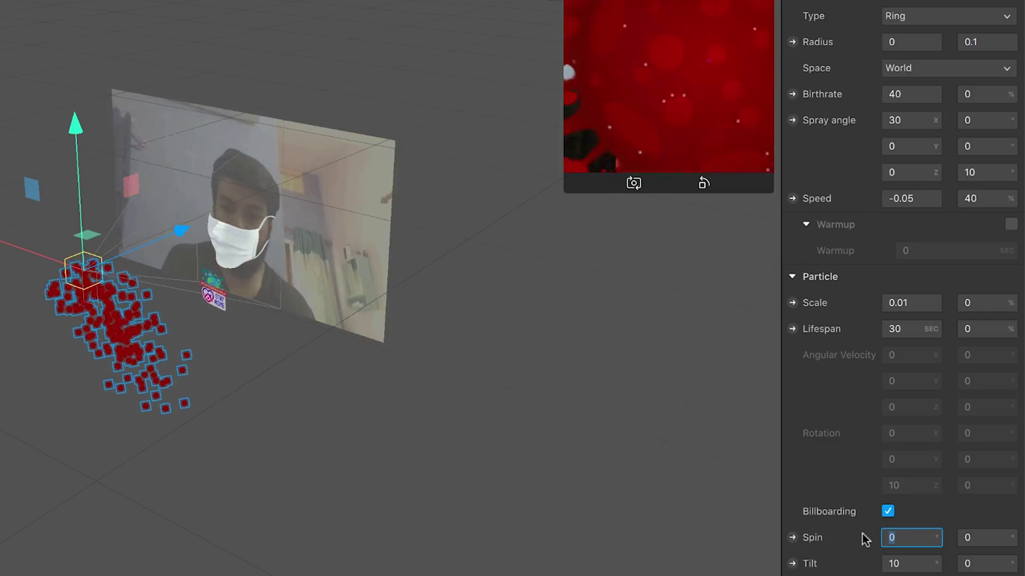
{"action": "type", "text": "45"}
{"action": "key", "text": "Return"}
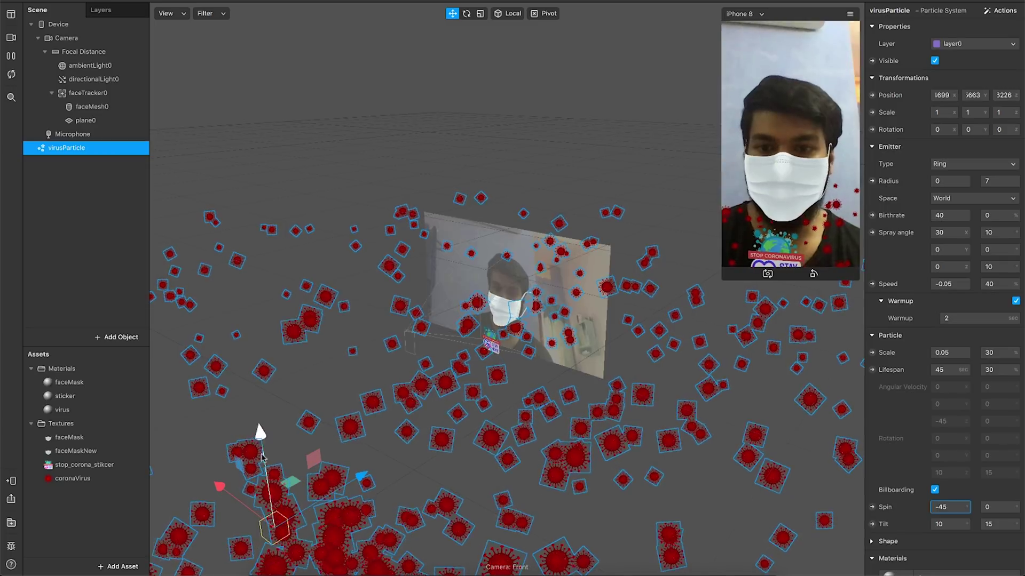
Move the virusParticle emitter upward and closer to the camera's face view, to about 0.22 in X.
{"action": "left_click_drag", "start_coordinate": [273, 528], "coordinate": [336, 398]}
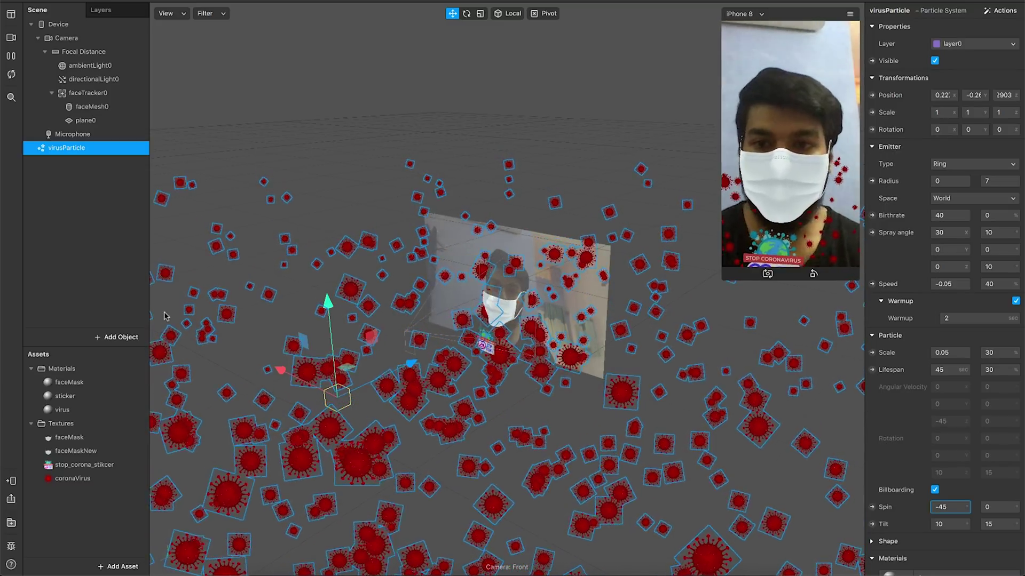
{"action": "left_click_drag", "start_coordinate": [329, 275], "coordinate": [331, 256]}
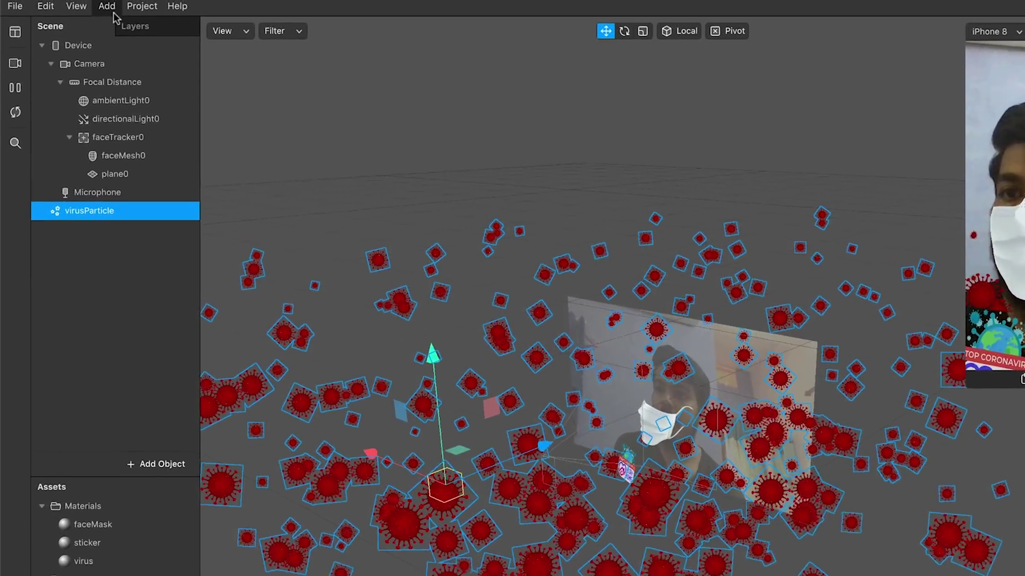
Show the Patch Editor below the viewport.
{"action": "left_click", "coordinate": [85, 8]}
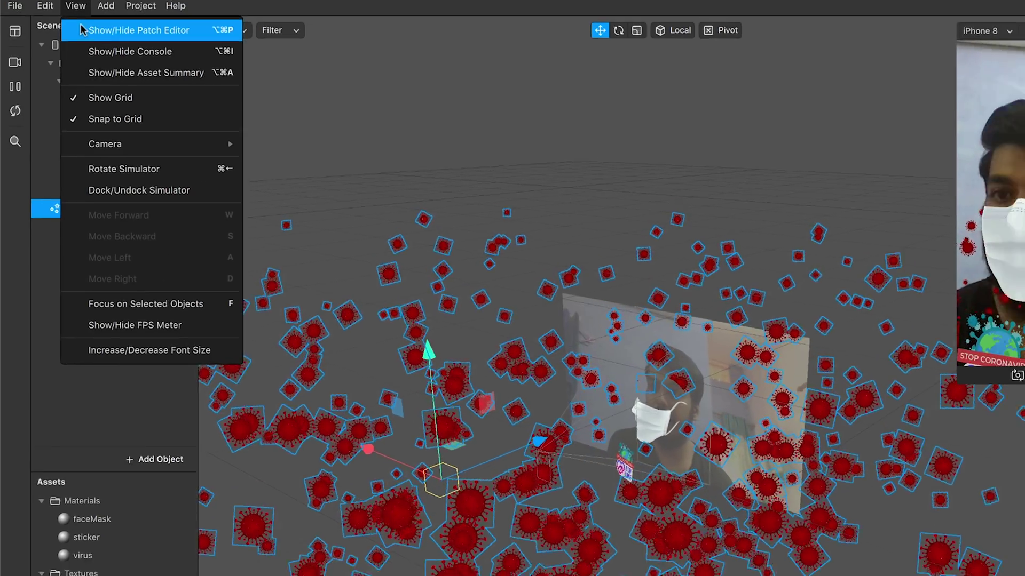
{"action": "left_click", "coordinate": [83, 30]}
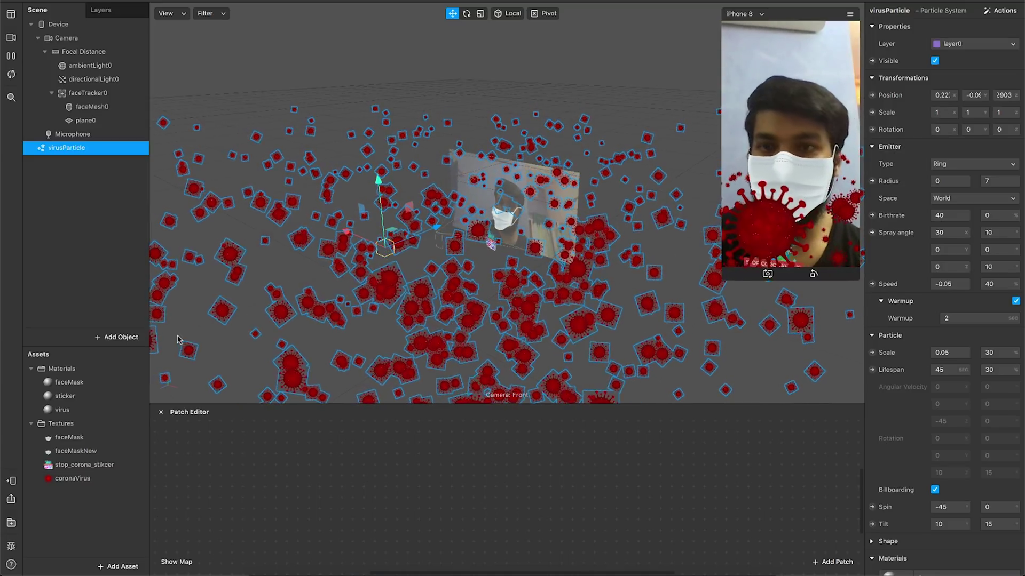
Bring faceTracker0 into the Patch Editor and delete its faceTracker0 patch, keeping only Face Finder and Face Select.
{"action": "left_click", "coordinate": [75, 95]}
{"action": "left_click_drag", "start_coordinate": [76, 95], "coordinate": [331, 494]}
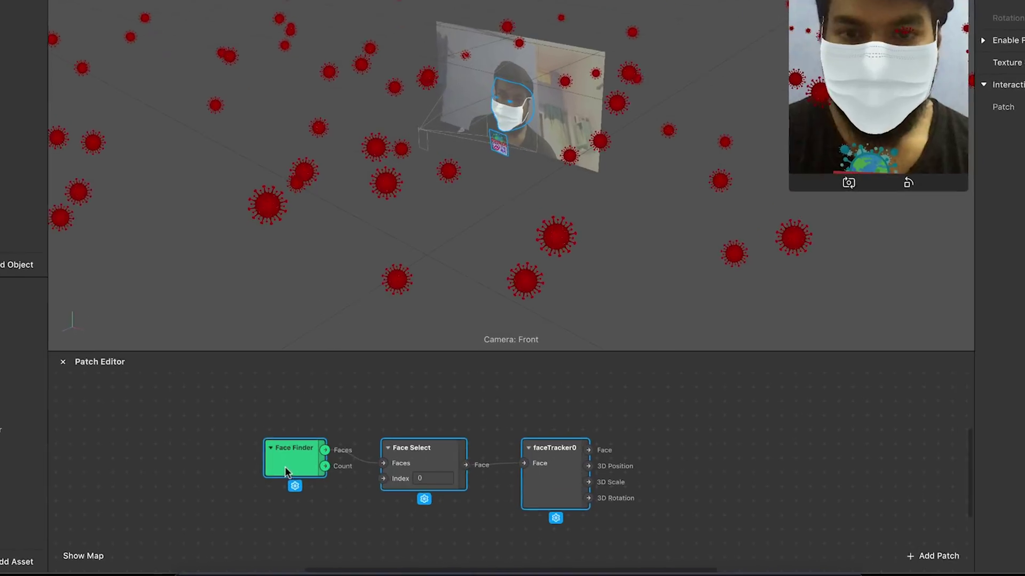
{"action": "left_click_drag", "start_coordinate": [284, 466], "coordinate": [163, 425]}
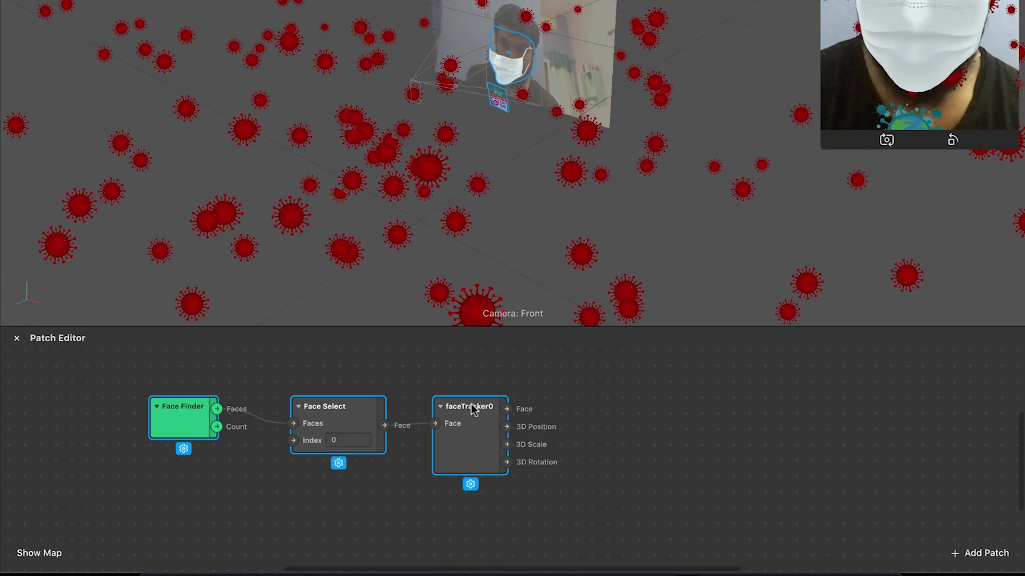
{"action": "left_click", "coordinate": [622, 518]}
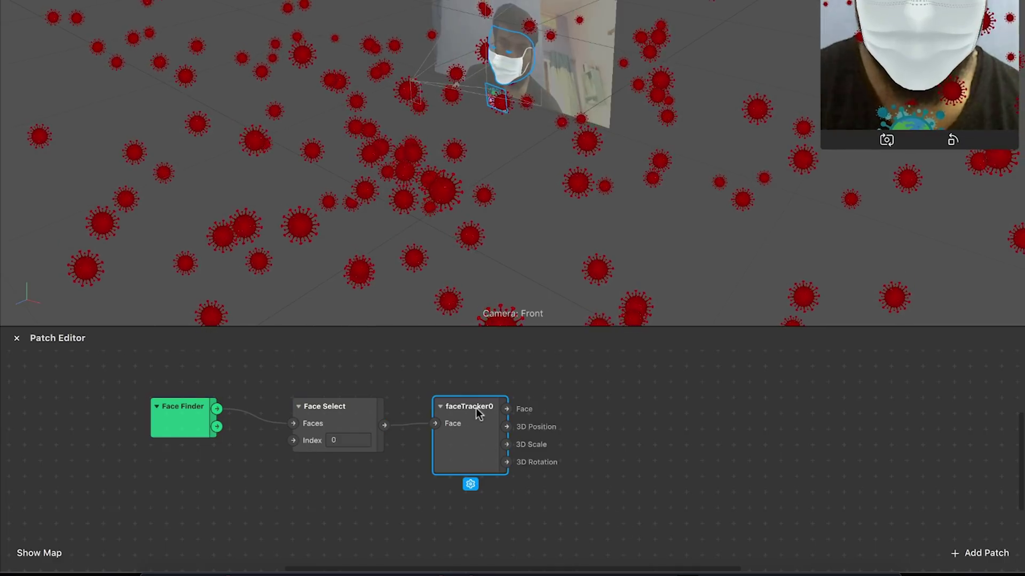
{"action": "key", "text": "Delete"}
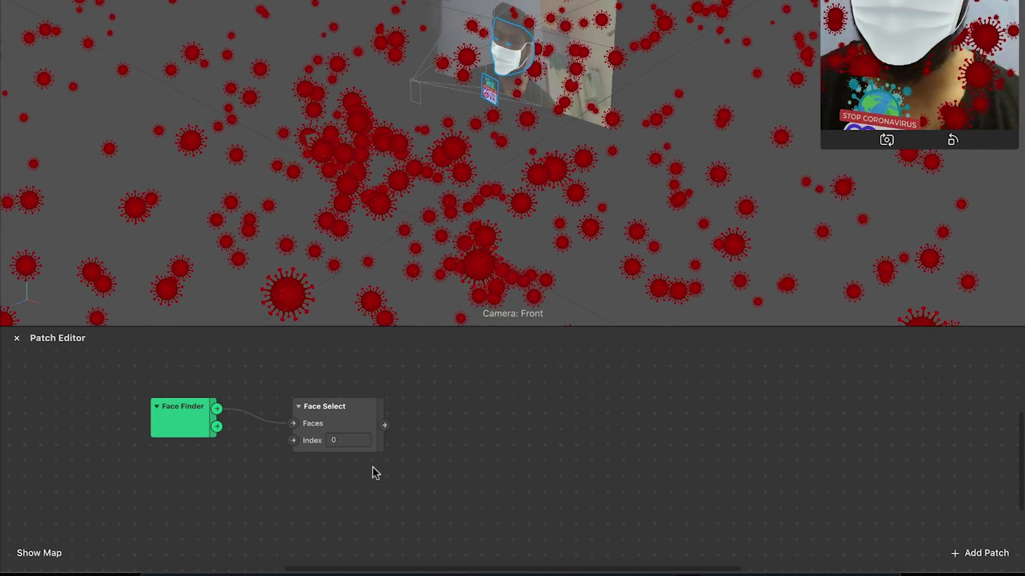
Add a Mouth Open patch beside Face Select and connect Face Select's output to its Face input.
{"action": "left_click_drag", "start_coordinate": [384, 426], "coordinate": [507, 449]}
{"action": "left_click", "coordinate": [767, 515]}
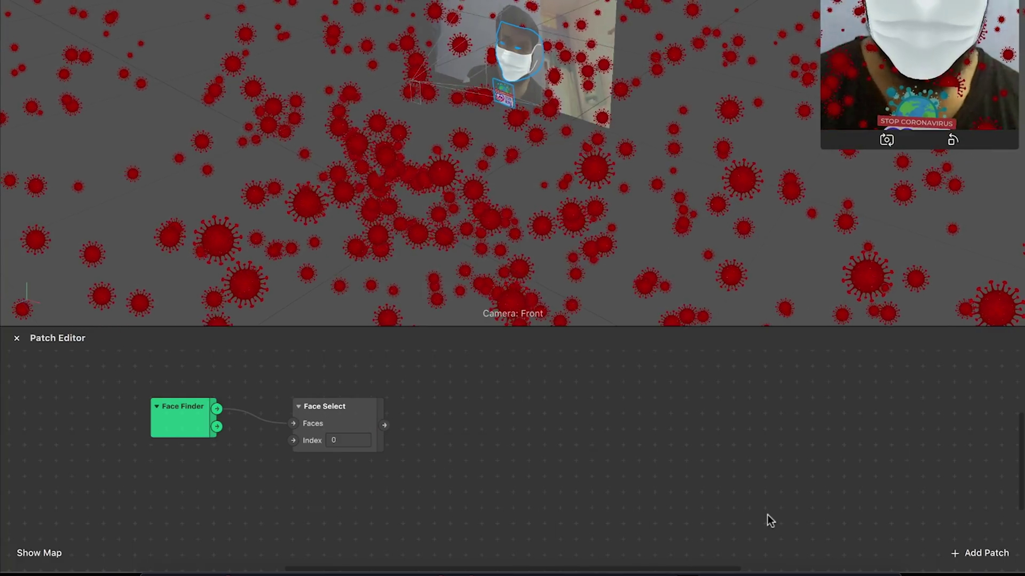
{"action": "left_click", "coordinate": [980, 555]}
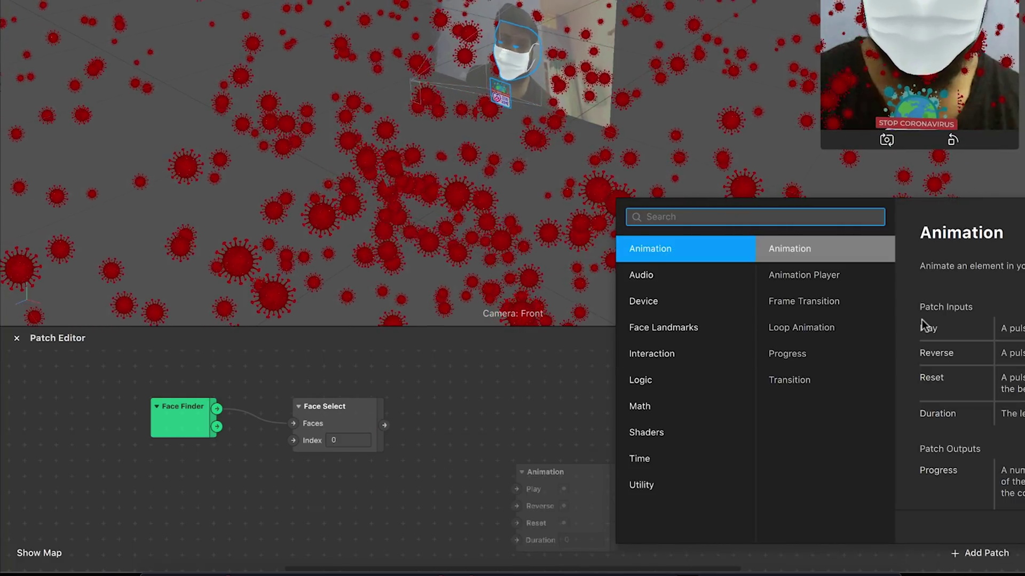
{"action": "type", "text": "mouth"}
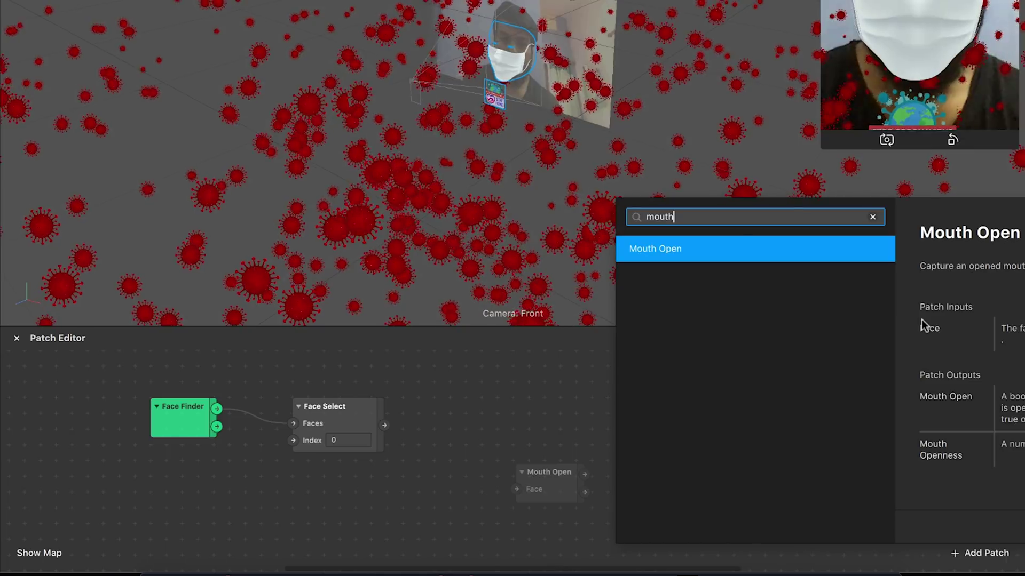
{"action": "left_click", "coordinate": [685, 248]}
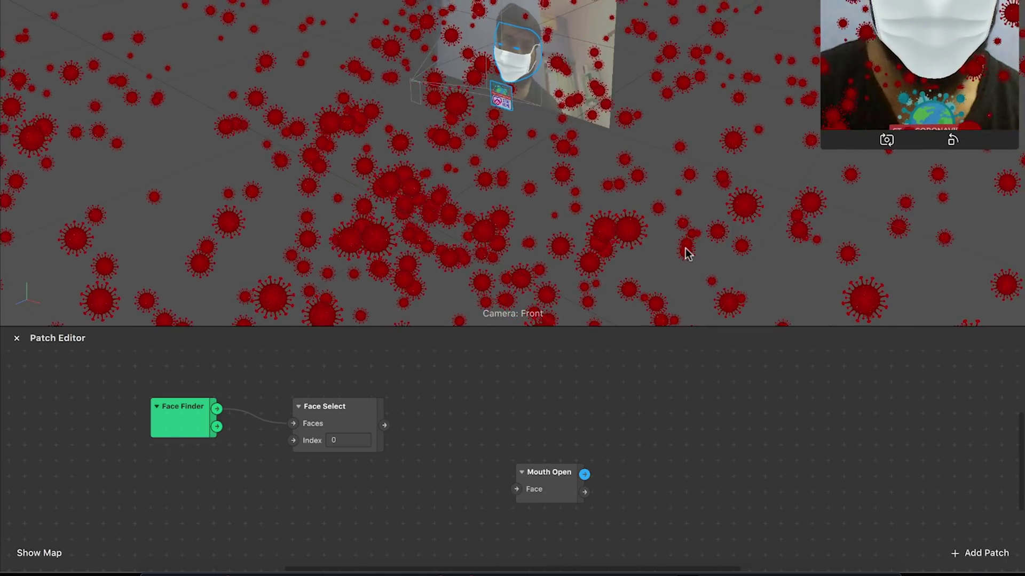
{"action": "left_click_drag", "start_coordinate": [550, 485], "coordinate": [490, 445]}
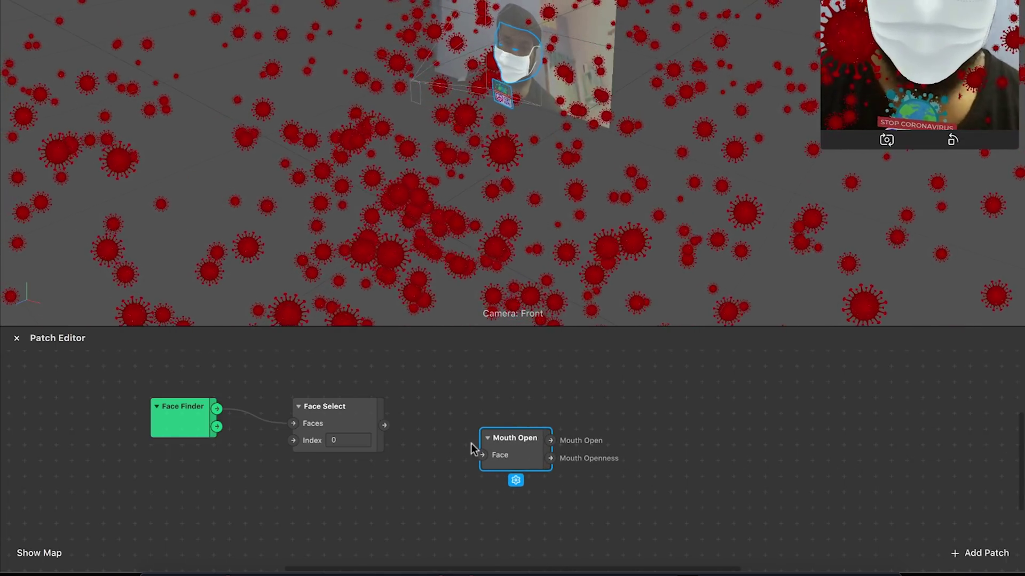
{"action": "left_click_drag", "start_coordinate": [385, 425], "coordinate": [481, 453]}
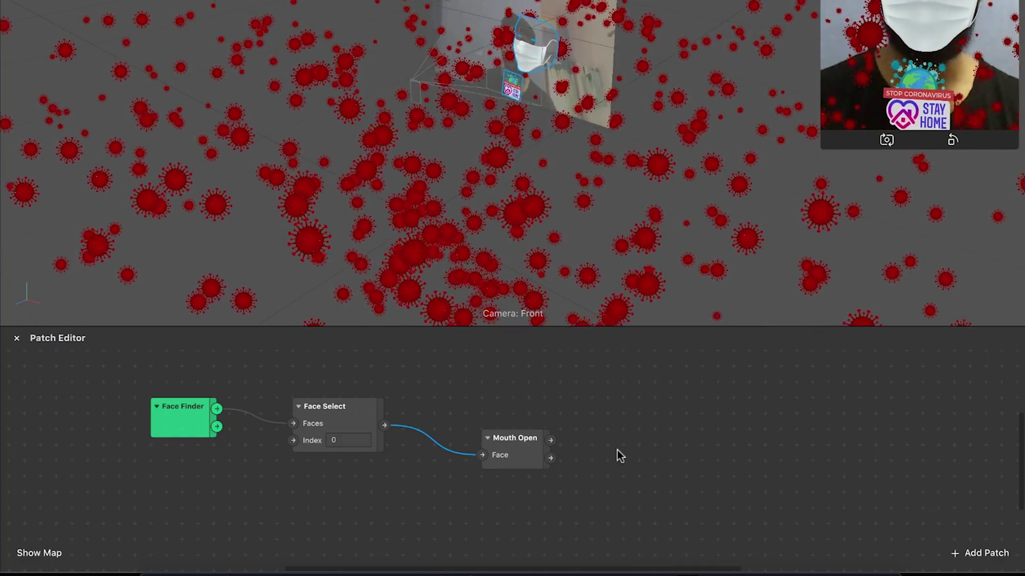
Add an If Then Else patch with its Condition fed by the Mouth Open output, and place it beside Mouth Open.
{"action": "left_click_drag", "start_coordinate": [552, 447], "coordinate": [660, 415]}
{"action": "type", "text": "if"}
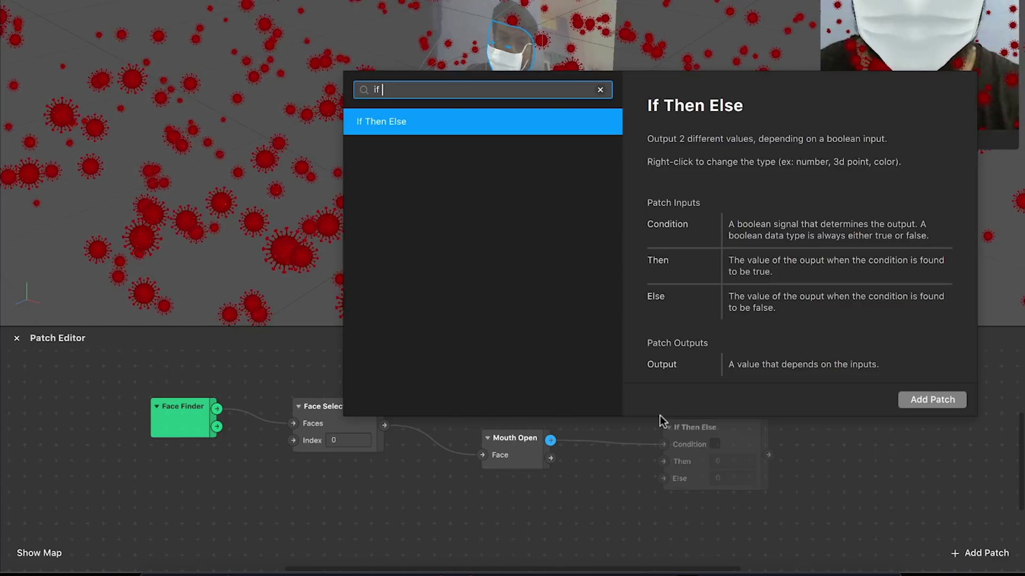
{"action": "double_click", "coordinate": [389, 124]}
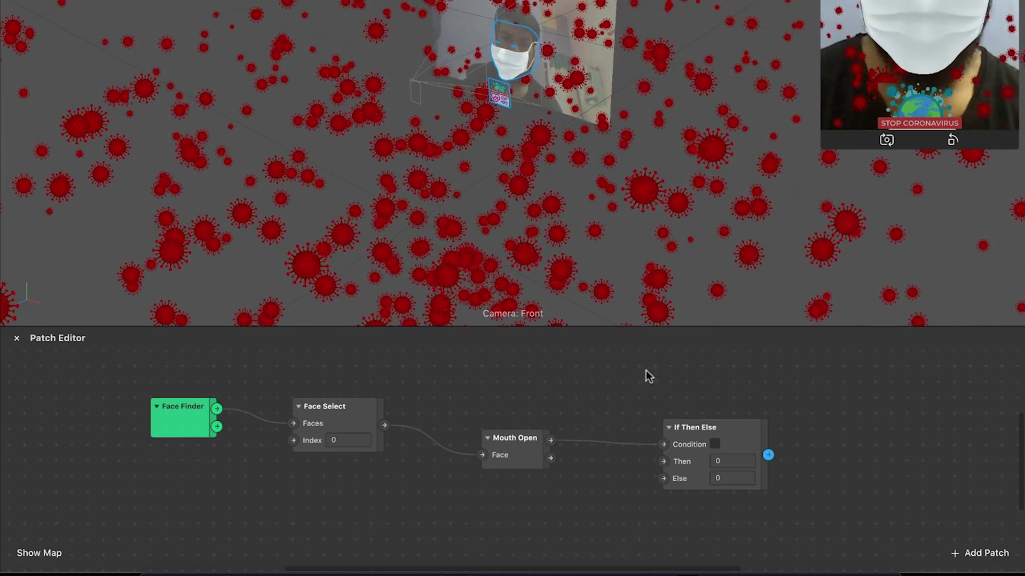
{"action": "left_click_drag", "start_coordinate": [744, 442], "coordinate": [693, 393]}
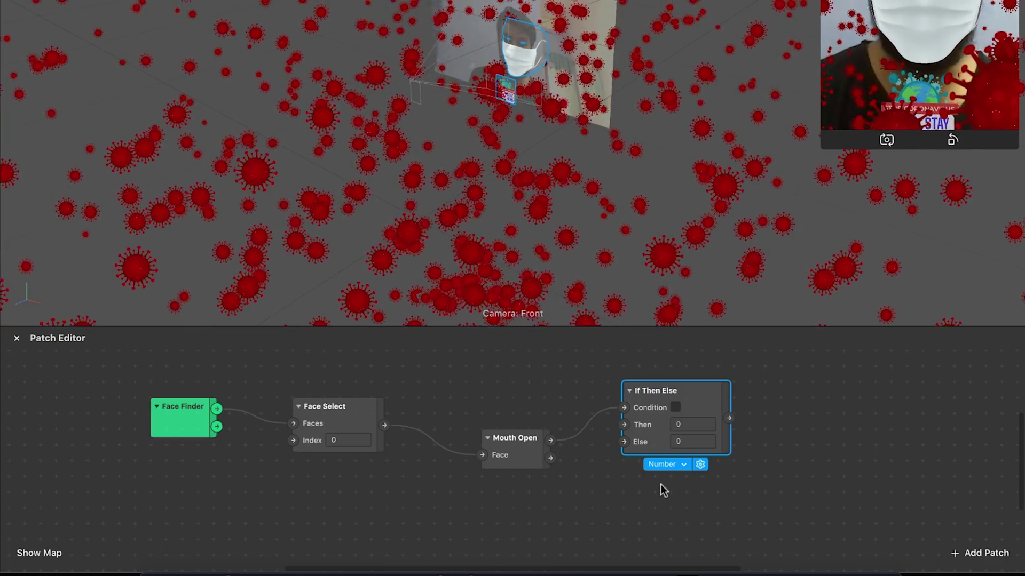
{"action": "left_click", "coordinate": [676, 407]}
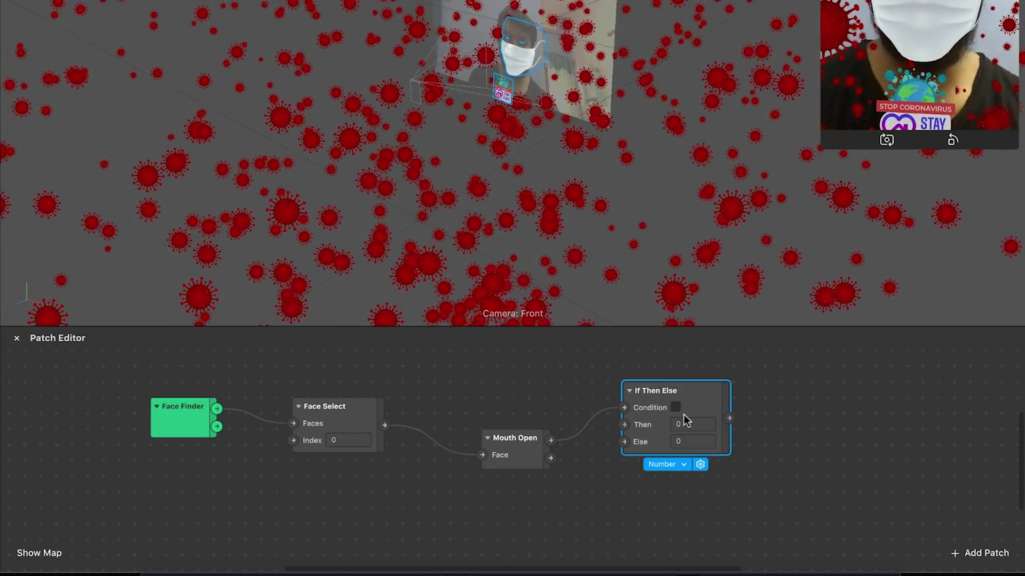
{"action": "left_click", "coordinate": [685, 410]}
{"action": "left_click", "coordinate": [683, 401]}
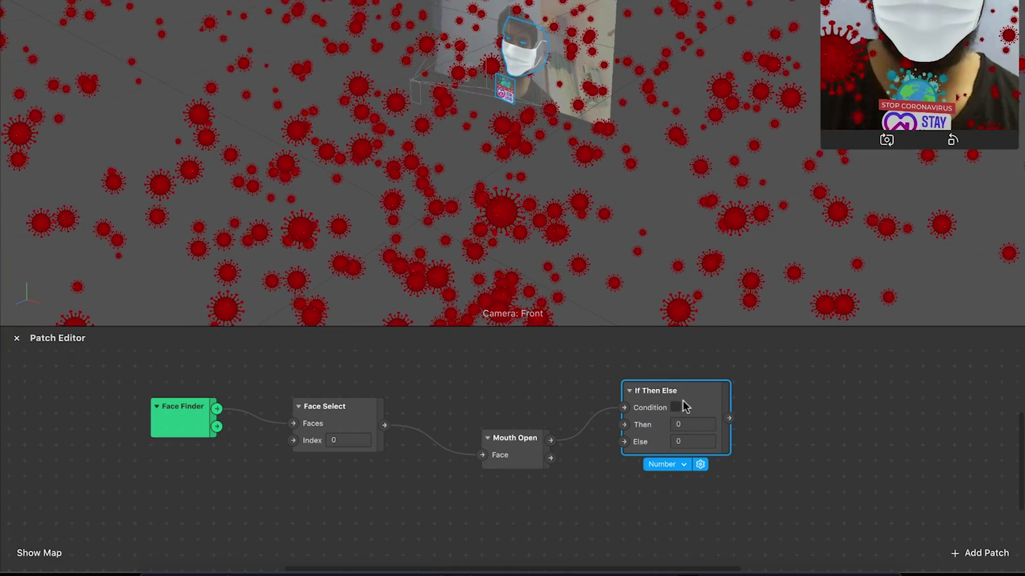
{"action": "left_click", "coordinate": [676, 407]}
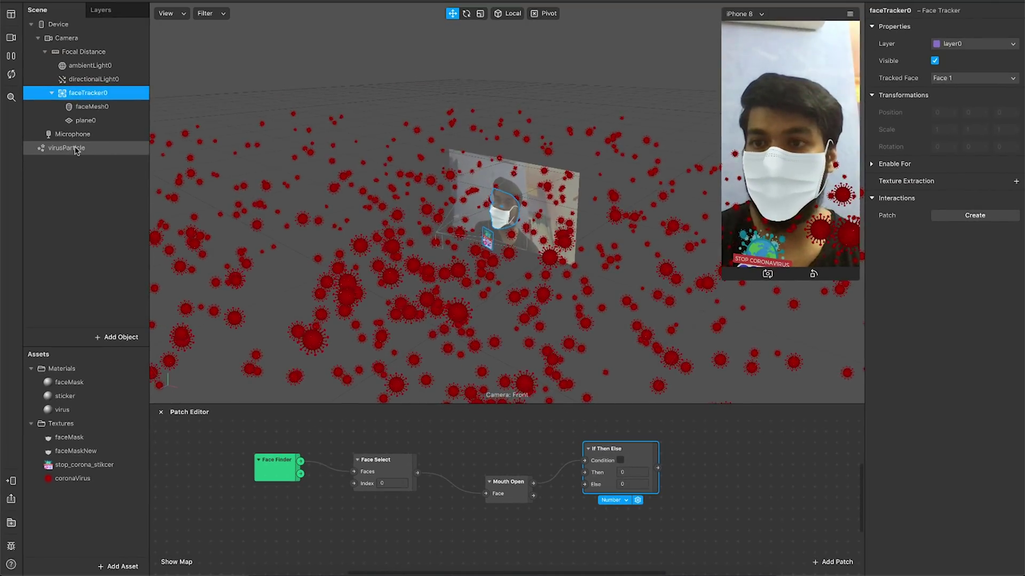
Hide virusParticle, then create a patch for its Visible property and connect the If Then Else output to it.
{"action": "left_click", "coordinate": [67, 148]}
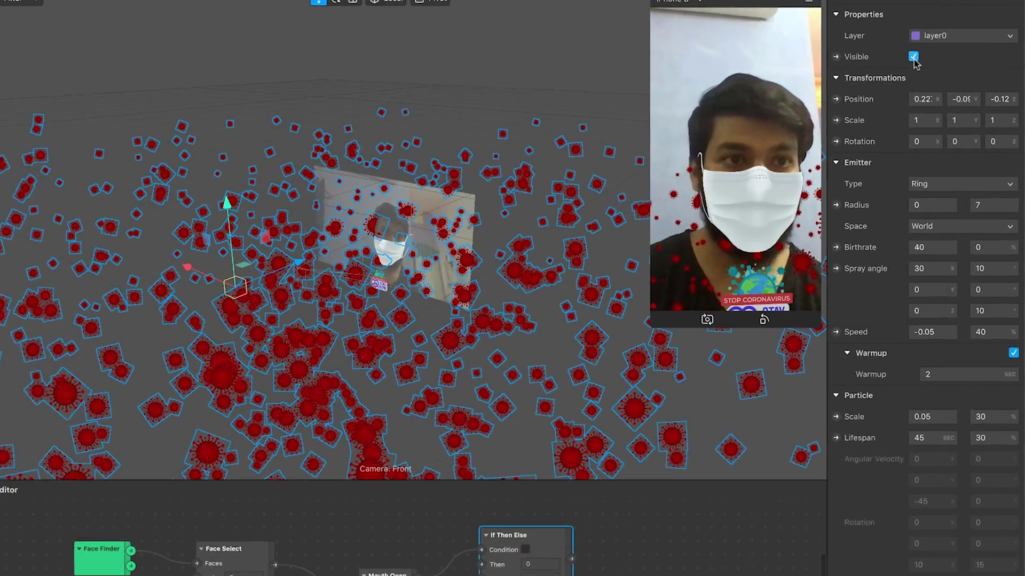
{"action": "left_click", "coordinate": [935, 60]}
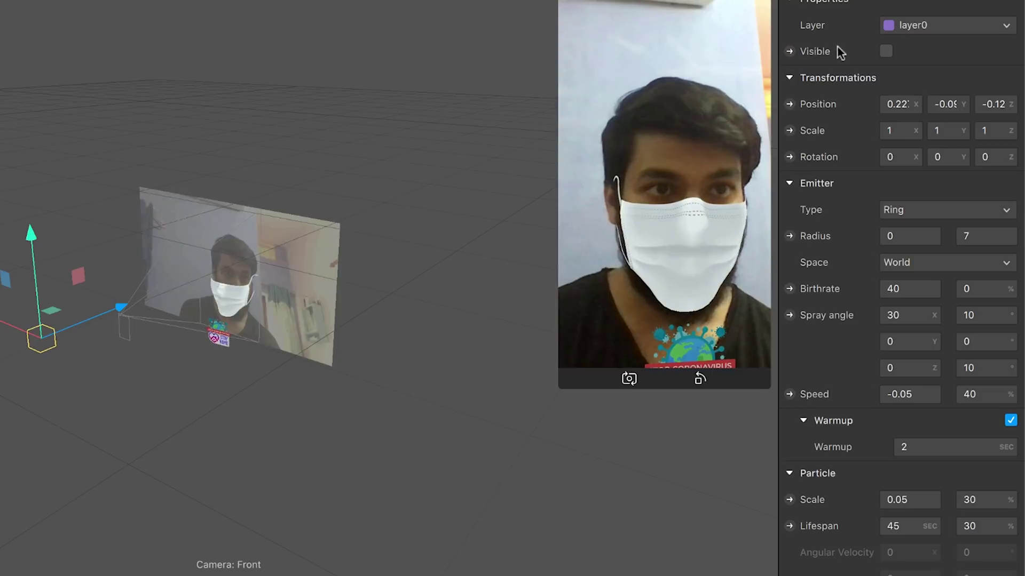
{"action": "left_click", "coordinate": [789, 51]}
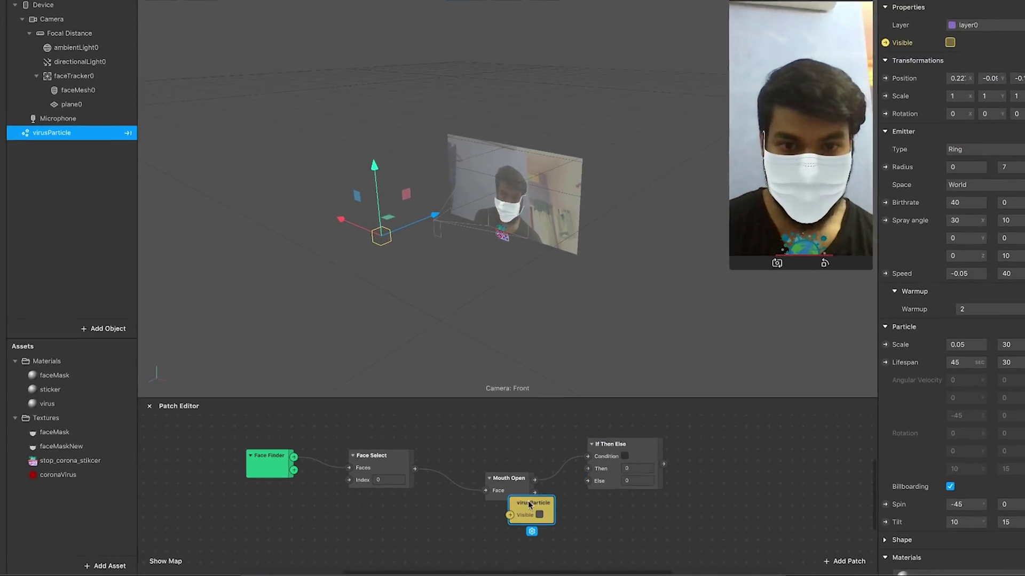
{"action": "left_click_drag", "start_coordinate": [529, 504], "coordinate": [742, 433]}
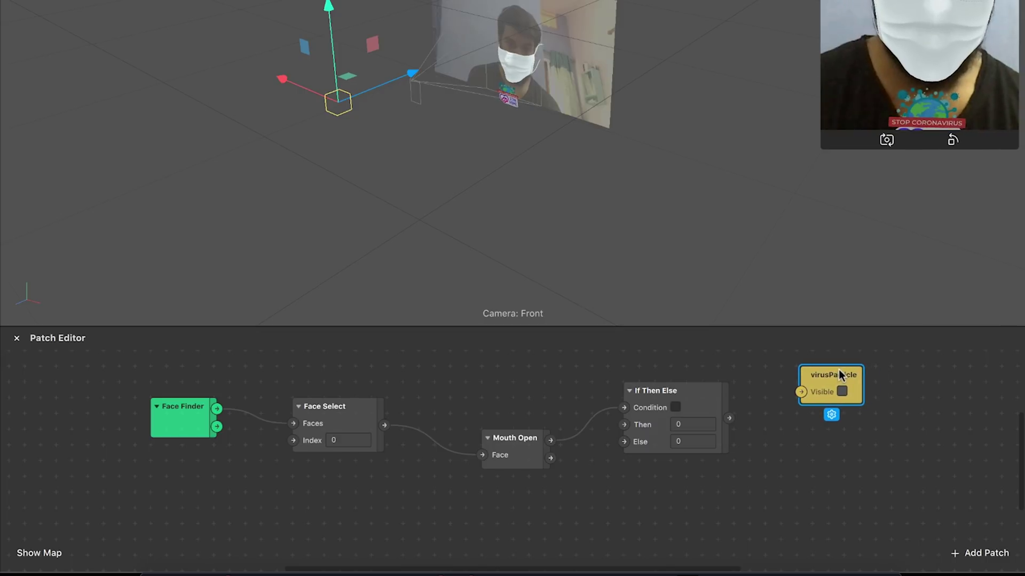
{"action": "left_click_drag", "start_coordinate": [839, 369], "coordinate": [834, 370]}
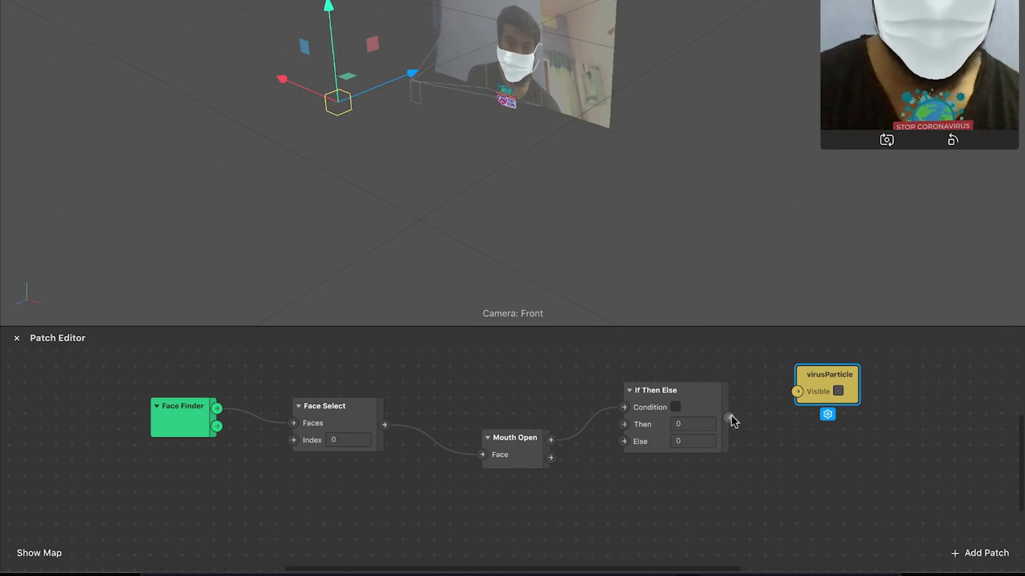
{"action": "left_click_drag", "start_coordinate": [730, 418], "coordinate": [796, 392]}
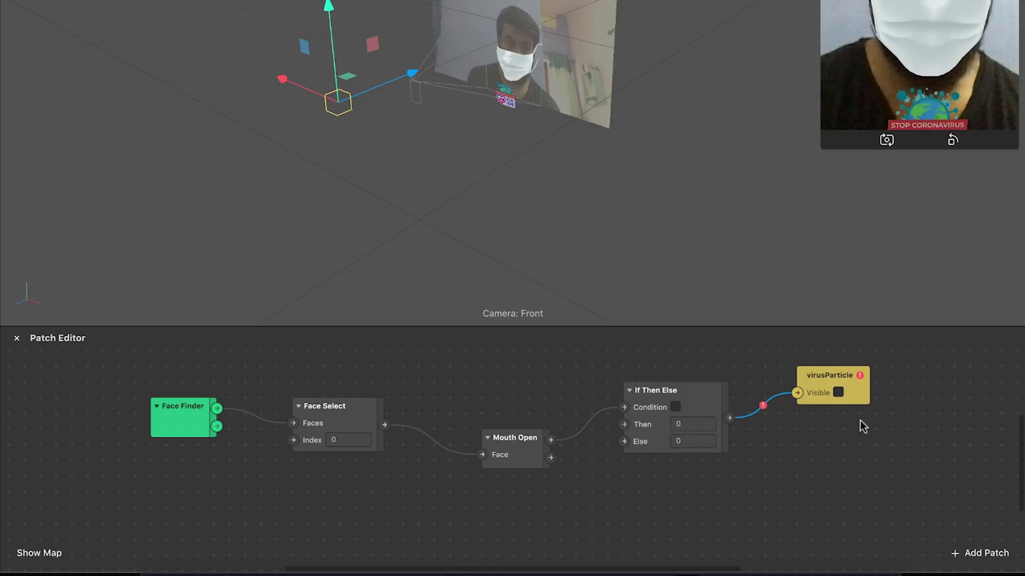
Set the If Then Else patch's type to Boolean with Then enabled, and shift the virusParticle patch slightly upward.
{"action": "left_click", "coordinate": [650, 394]}
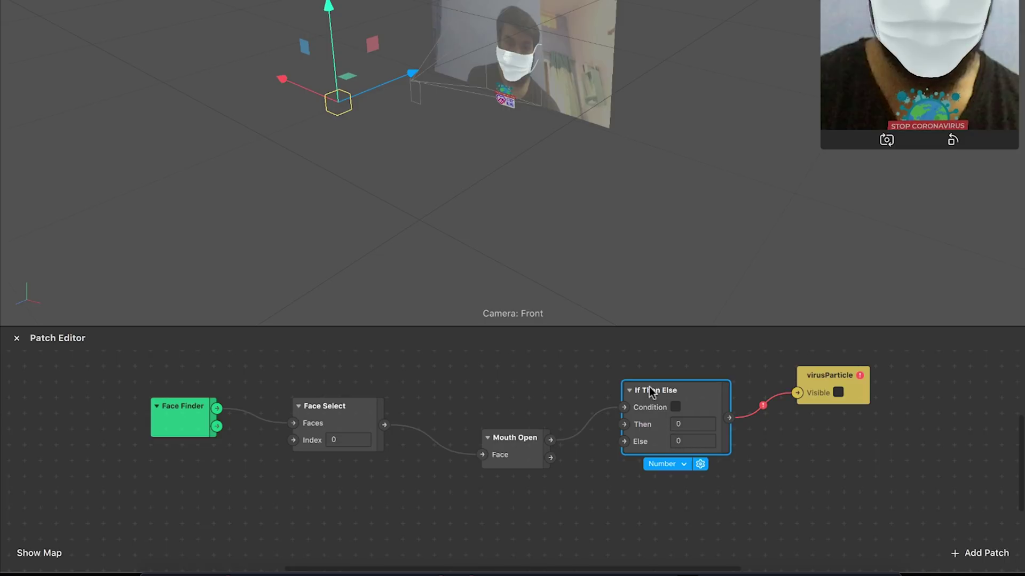
{"action": "left_click", "coordinate": [679, 467]}
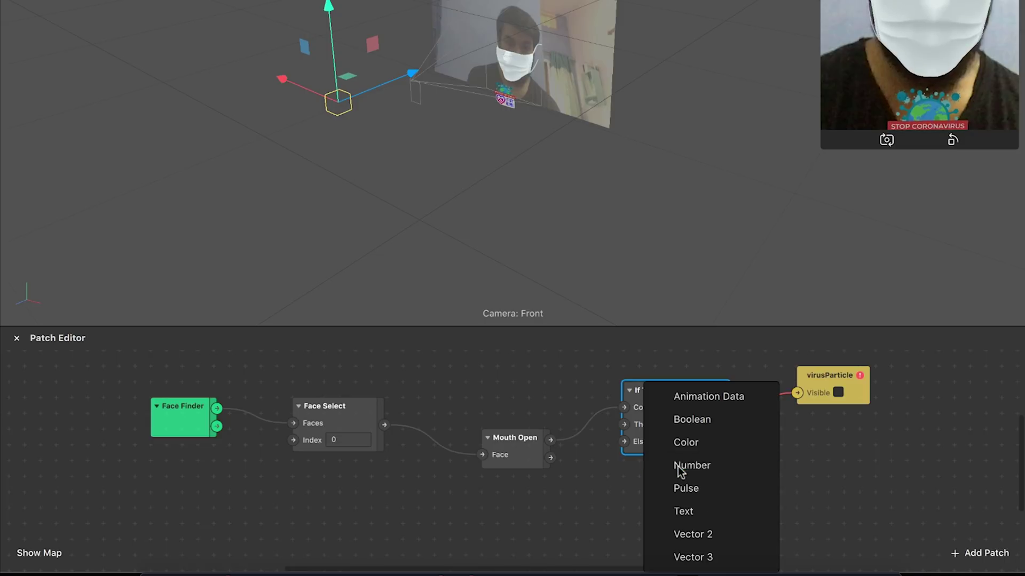
{"action": "left_click", "coordinate": [720, 421]}
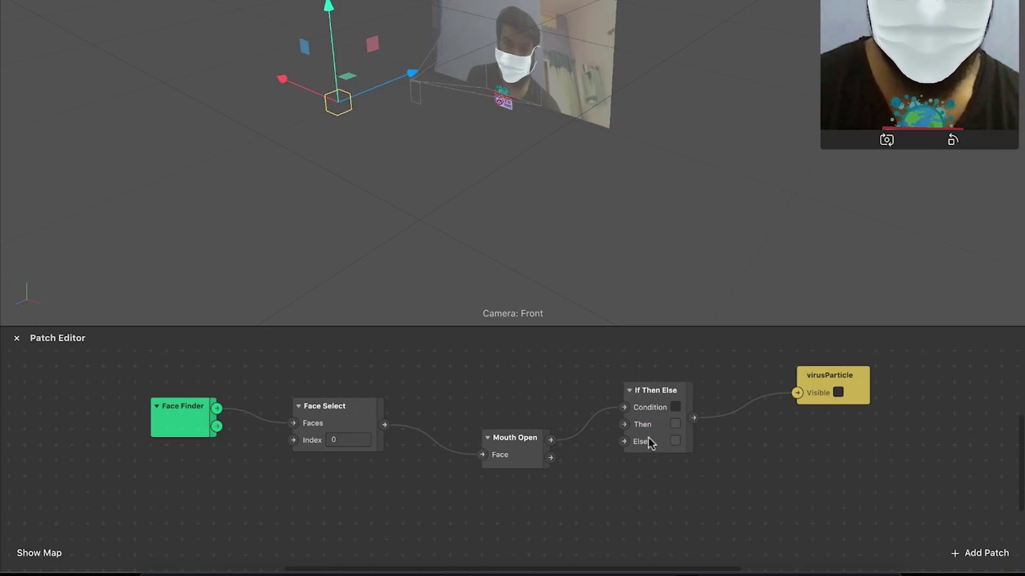
{"action": "left_click", "coordinate": [675, 424]}
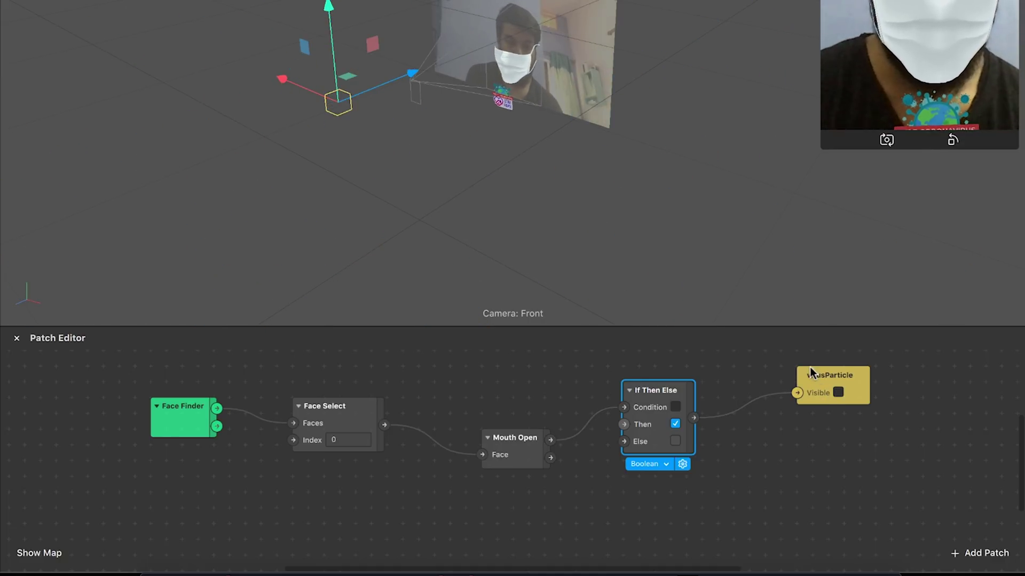
{"action": "left_click_drag", "start_coordinate": [809, 367], "coordinate": [780, 352]}
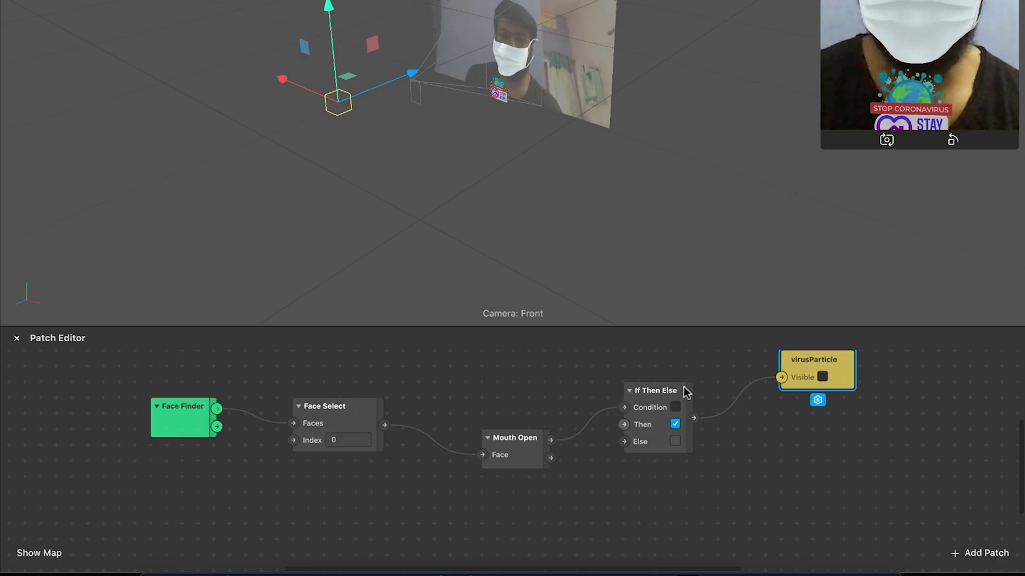
{"action": "left_click", "coordinate": [706, 439]}
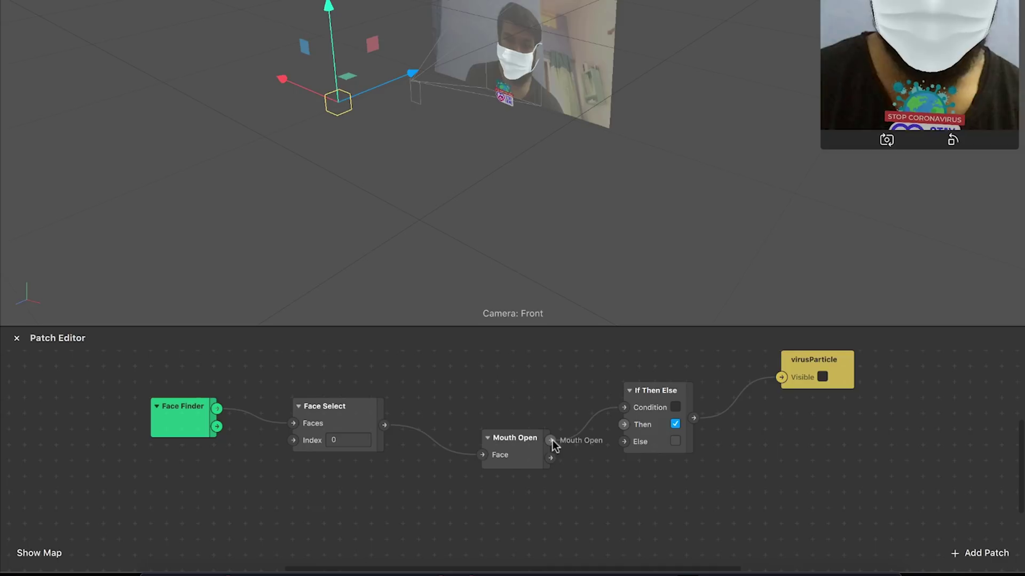
Add a second If Then Else patch from the Mouth Open output, place it below the first, and set its type to Boolean.
{"action": "left_click_drag", "start_coordinate": [653, 512], "coordinate": [653, 511]}
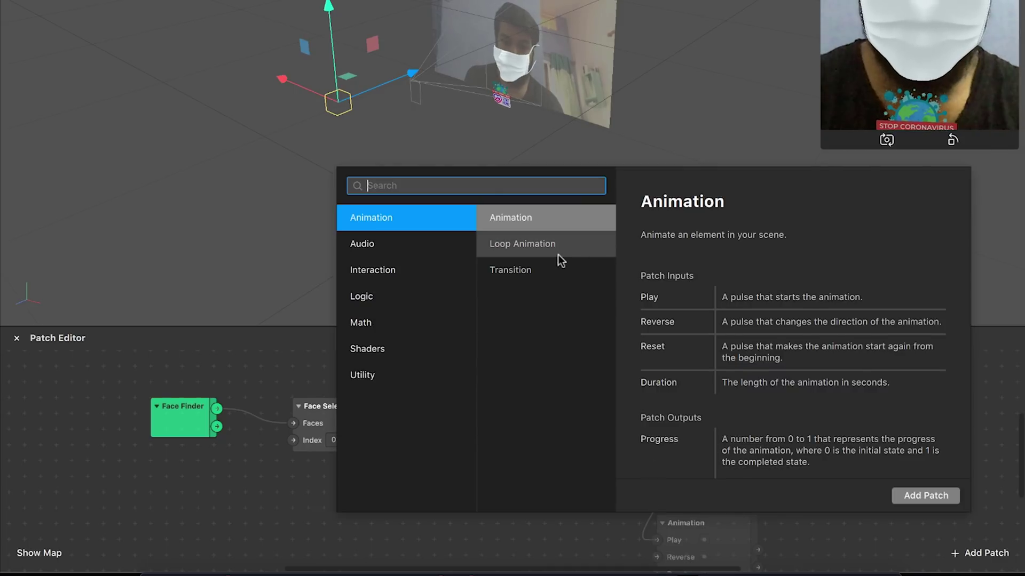
{"action": "type", "text": "if"}
{"action": "double_click", "coordinate": [488, 222]}
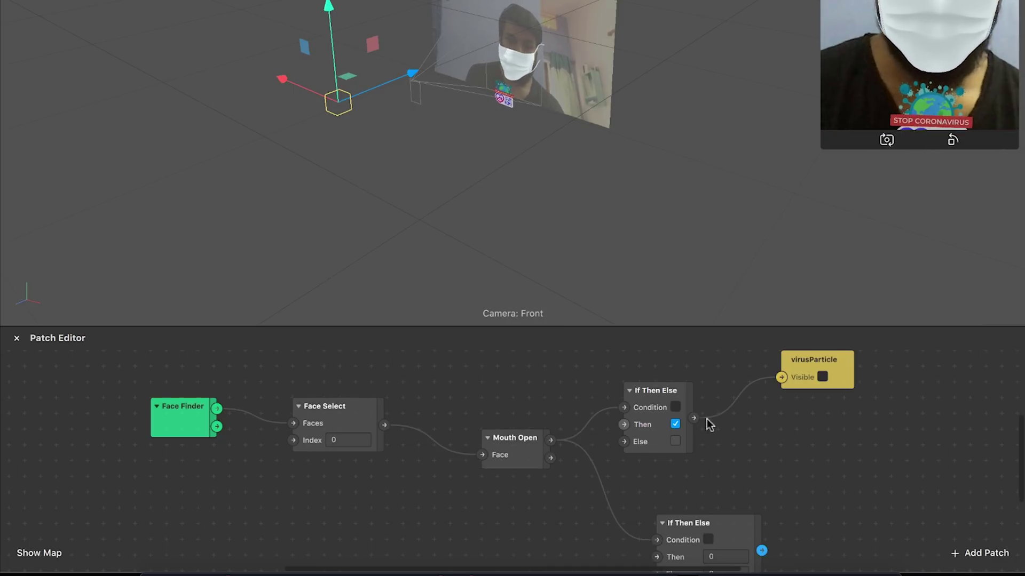
{"action": "left_click_drag", "start_coordinate": [706, 514], "coordinate": [664, 466]}
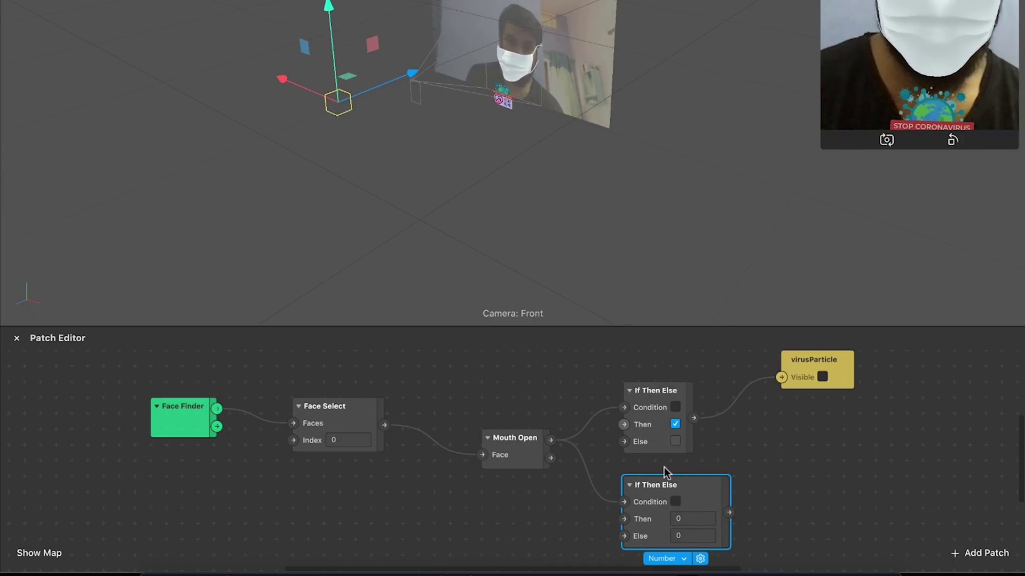
{"action": "left_click", "coordinate": [683, 559]}
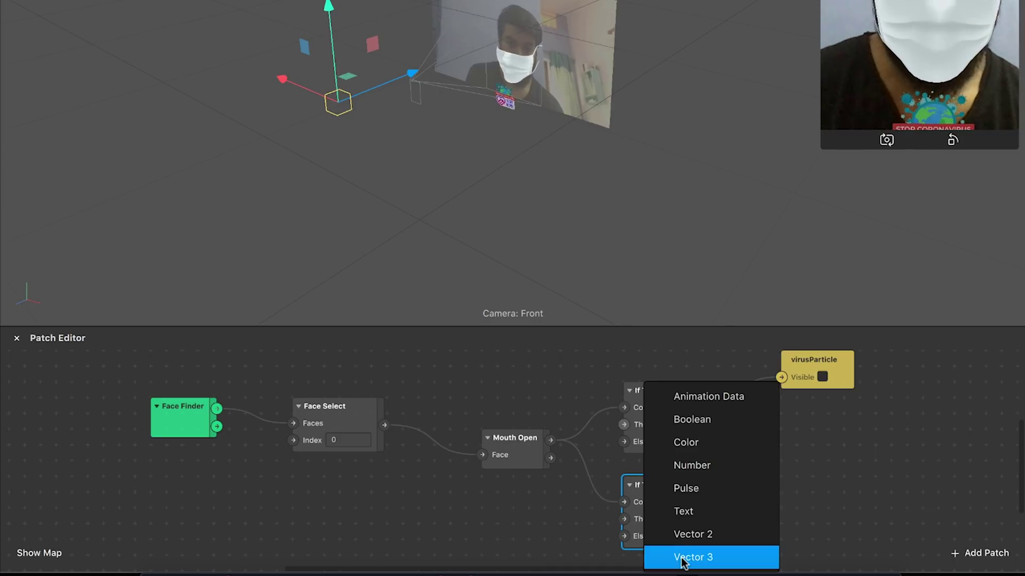
{"action": "left_click", "coordinate": [707, 422]}
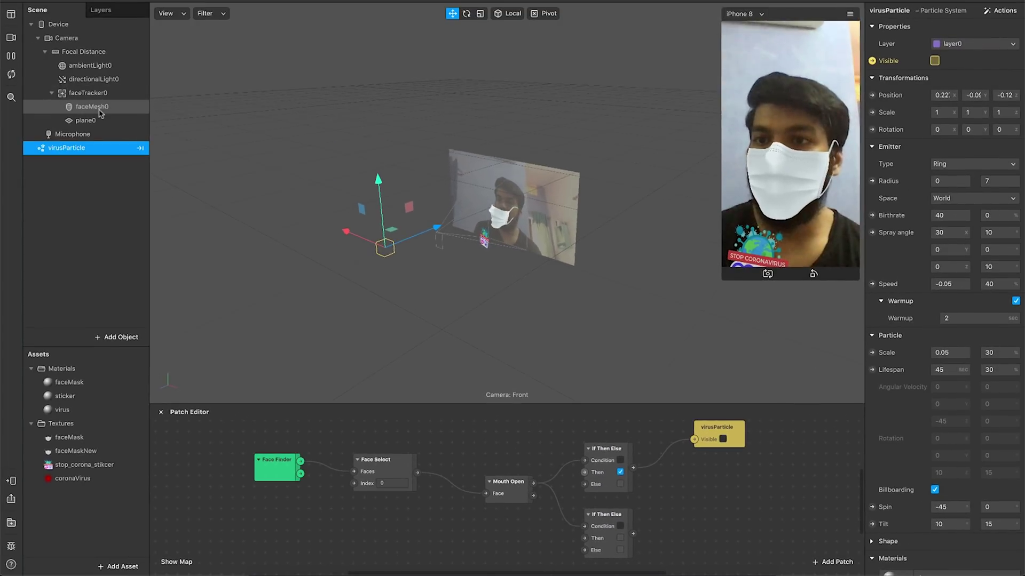
Create a patch for faceMesh0's Visible property and place it below the virusParticle patch.
{"action": "left_click", "coordinate": [100, 108]}
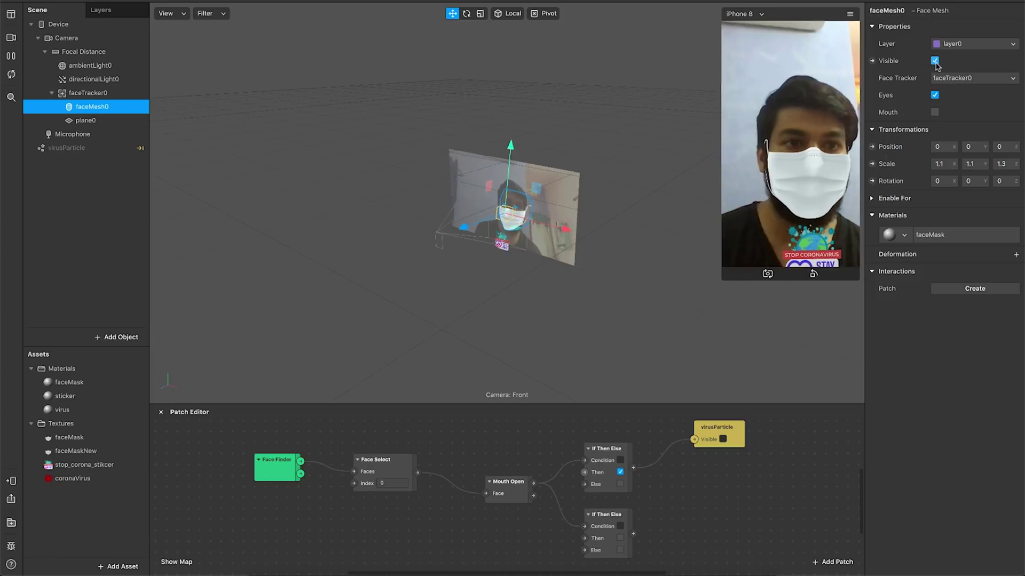
{"action": "left_click", "coordinate": [872, 61]}
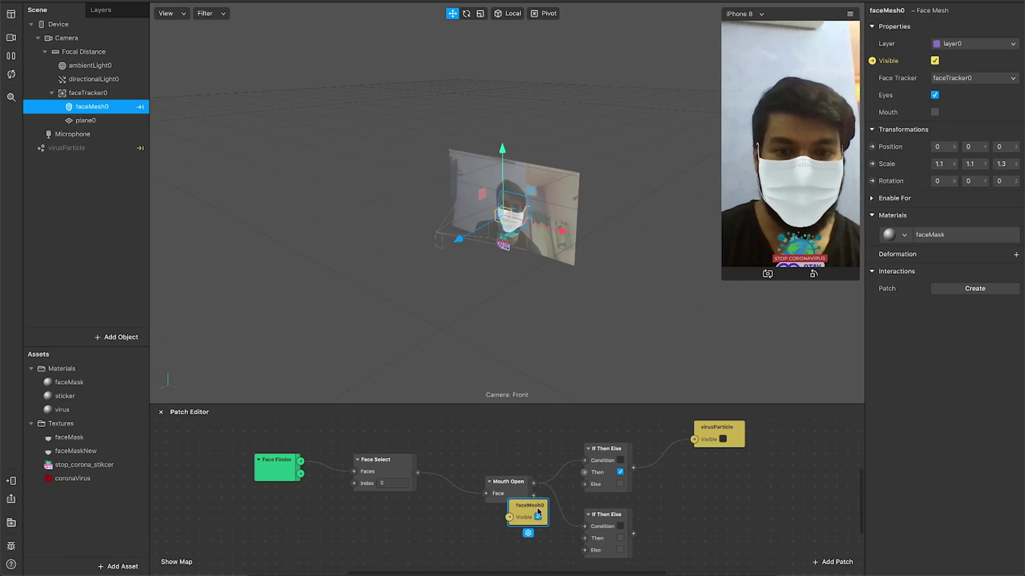
{"action": "left_click_drag", "start_coordinate": [772, 500], "coordinate": [714, 493]}
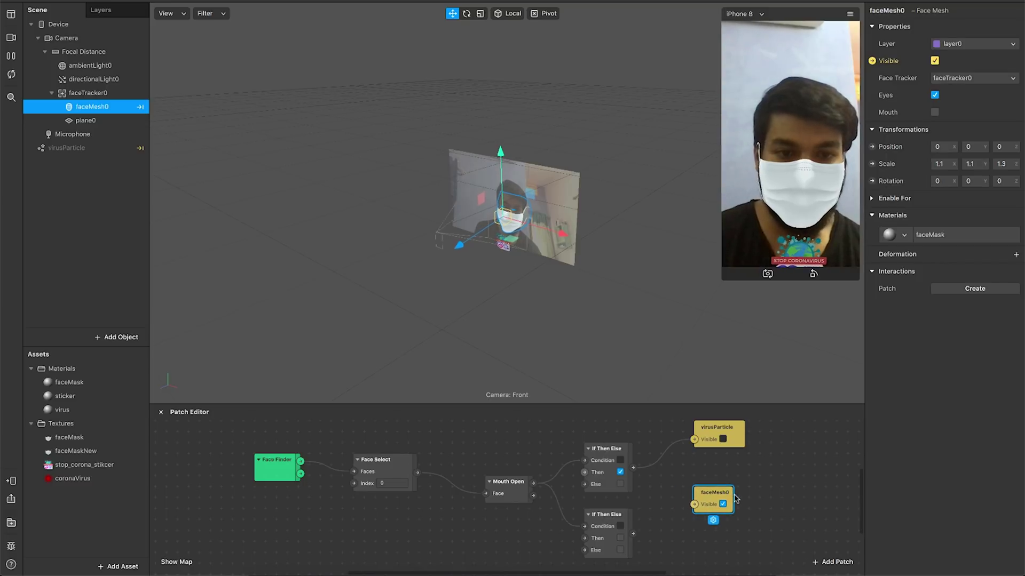
Create a patch for plane0's Visible property and align it directly below the faceMesh0 patch.
{"action": "left_click", "coordinate": [85, 120]}
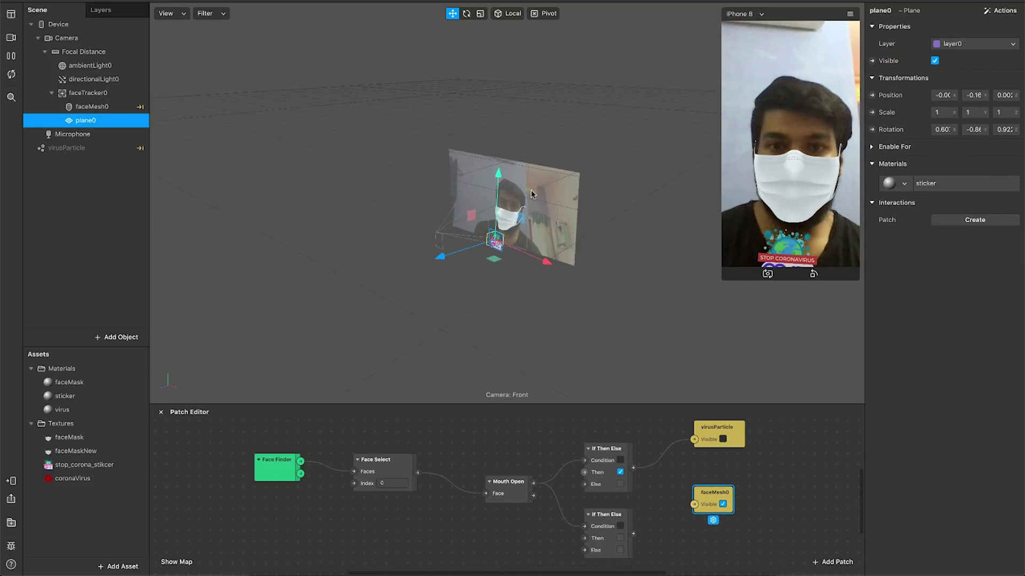
{"action": "left_click", "coordinate": [872, 62]}
{"action": "left_click_drag", "start_coordinate": [537, 508], "coordinate": [718, 532]}
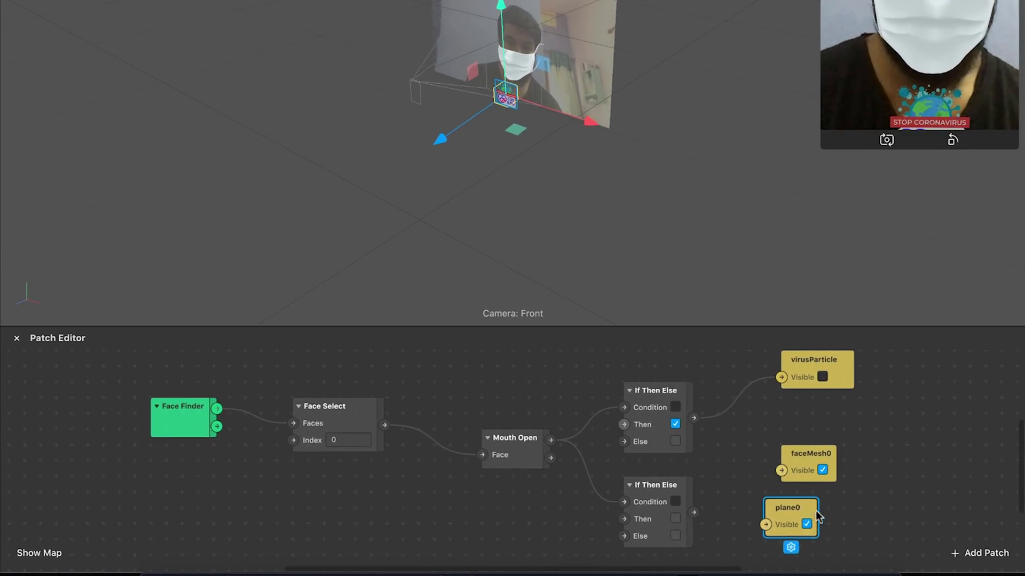
{"action": "left_click_drag", "start_coordinate": [816, 512], "coordinate": [829, 512]}
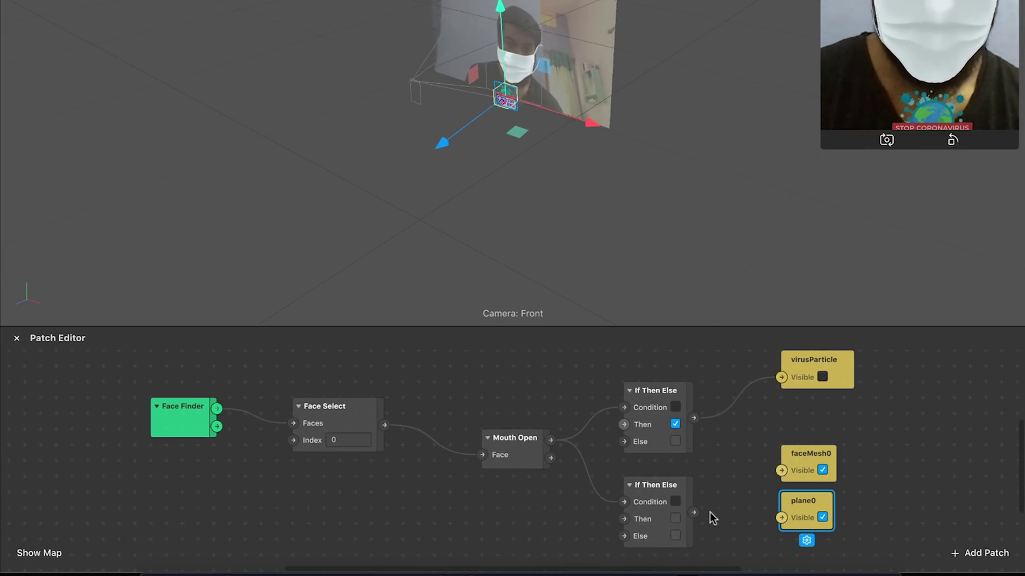
Connect the second If Then Else output to the faceMesh0 and plane0 Visible inputs, and enable its Else value.
{"action": "left_click_drag", "start_coordinate": [692, 513], "coordinate": [781, 471]}
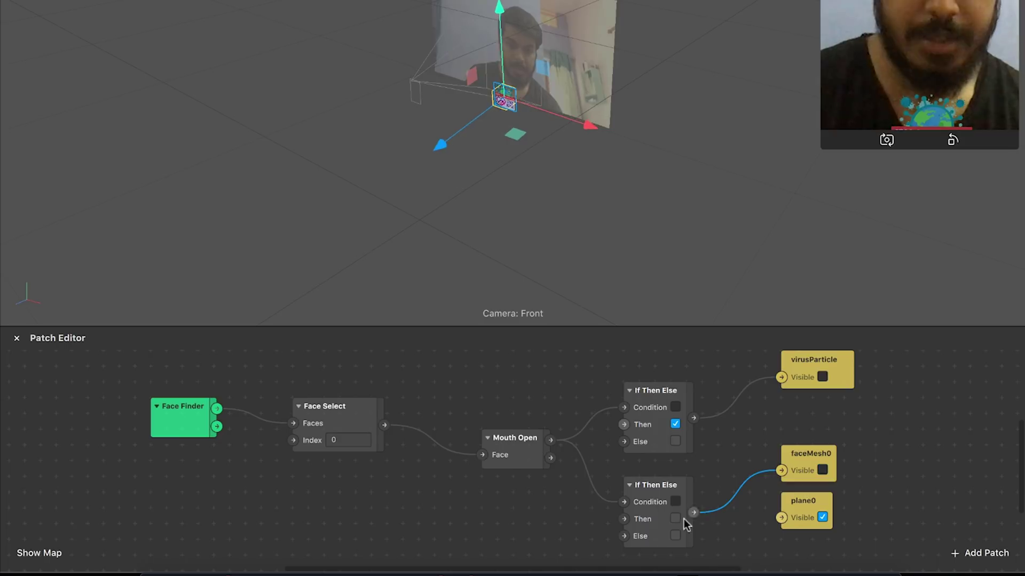
{"action": "left_click_drag", "start_coordinate": [693, 514], "coordinate": [780, 518]}
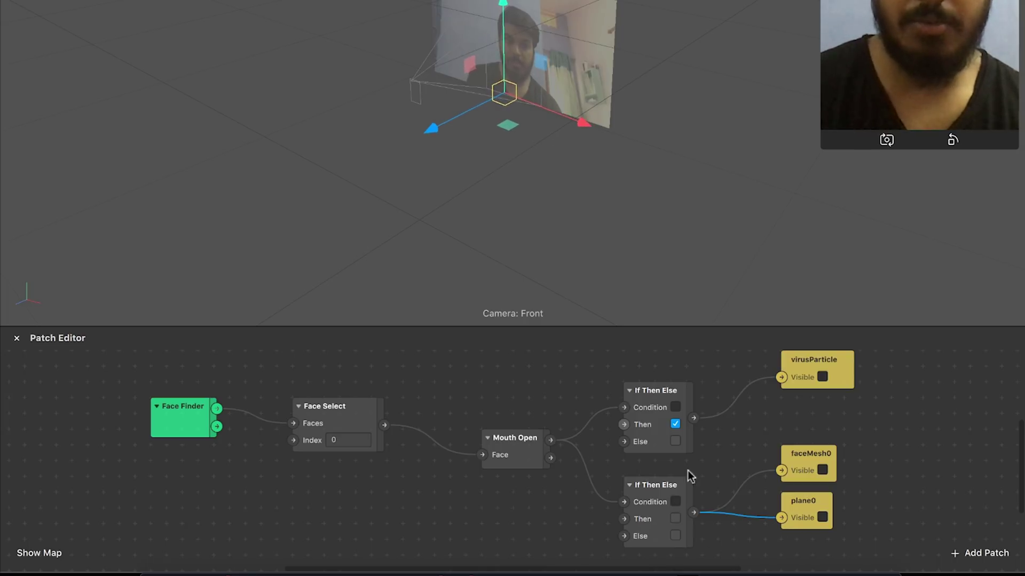
{"action": "left_click", "coordinate": [675, 536]}
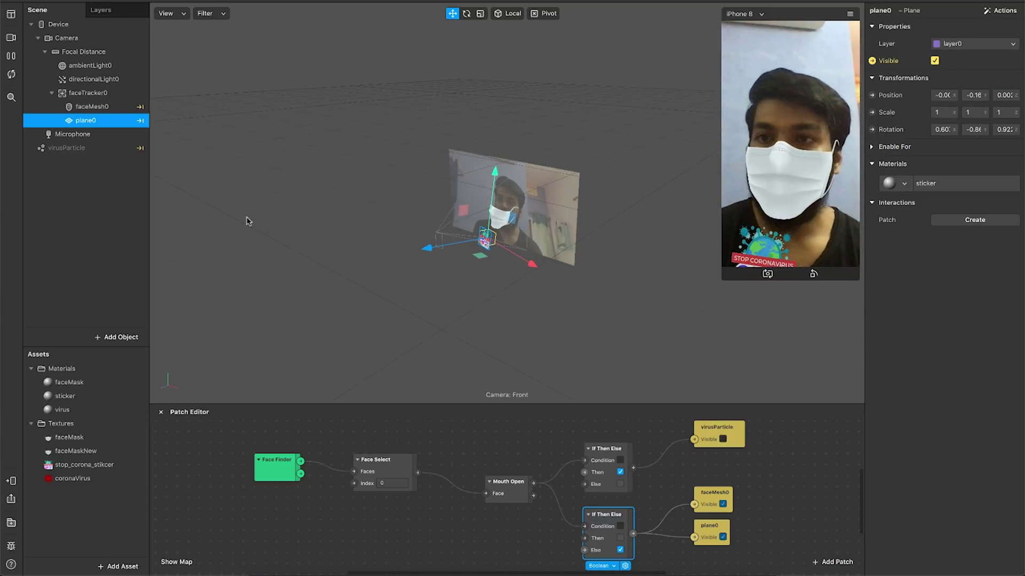
Add the Instructions capability in the project properties.
{"action": "left_click", "coordinate": [106, 2]}
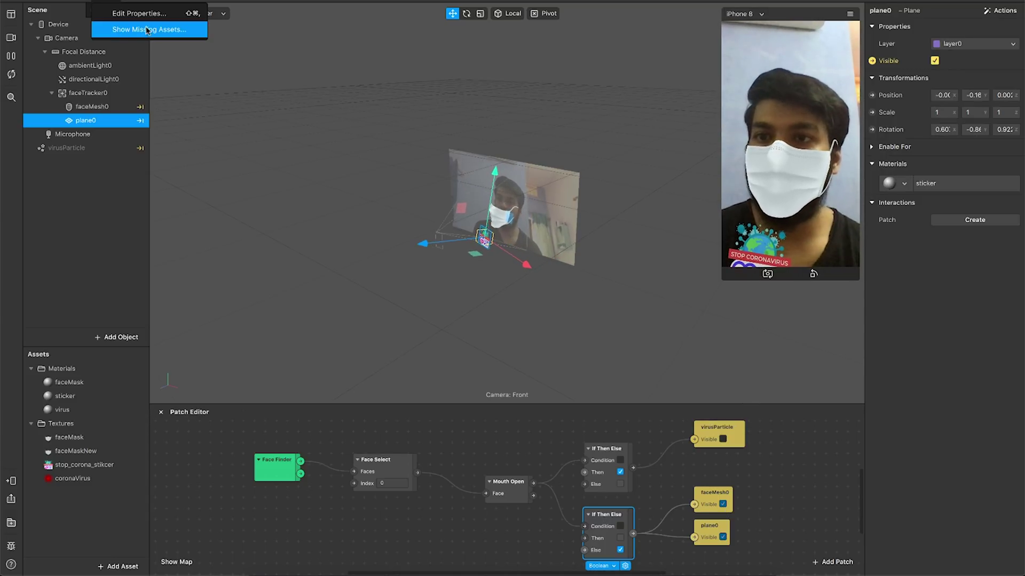
{"action": "left_click", "coordinate": [139, 14]}
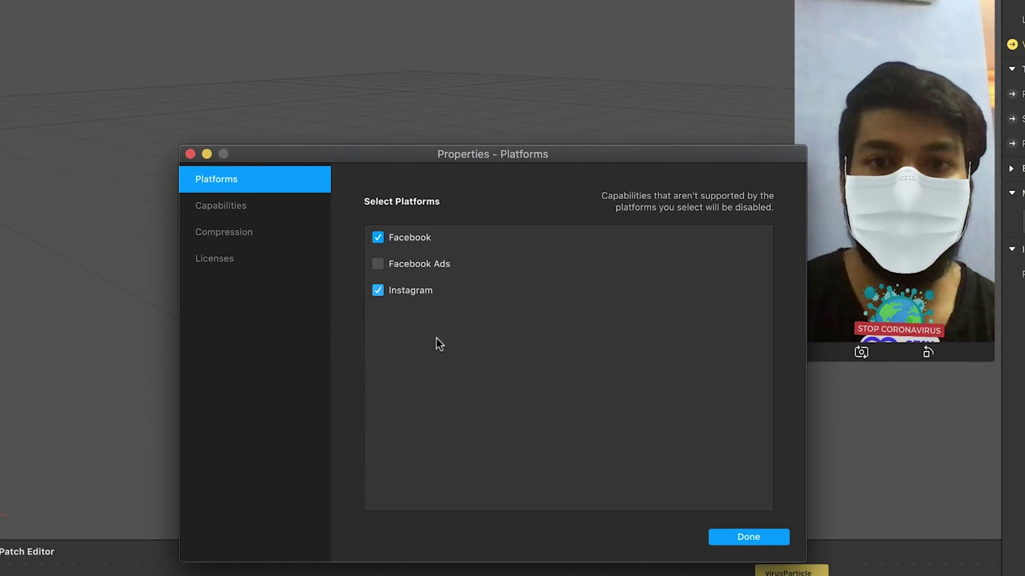
{"action": "left_click", "coordinate": [235, 213]}
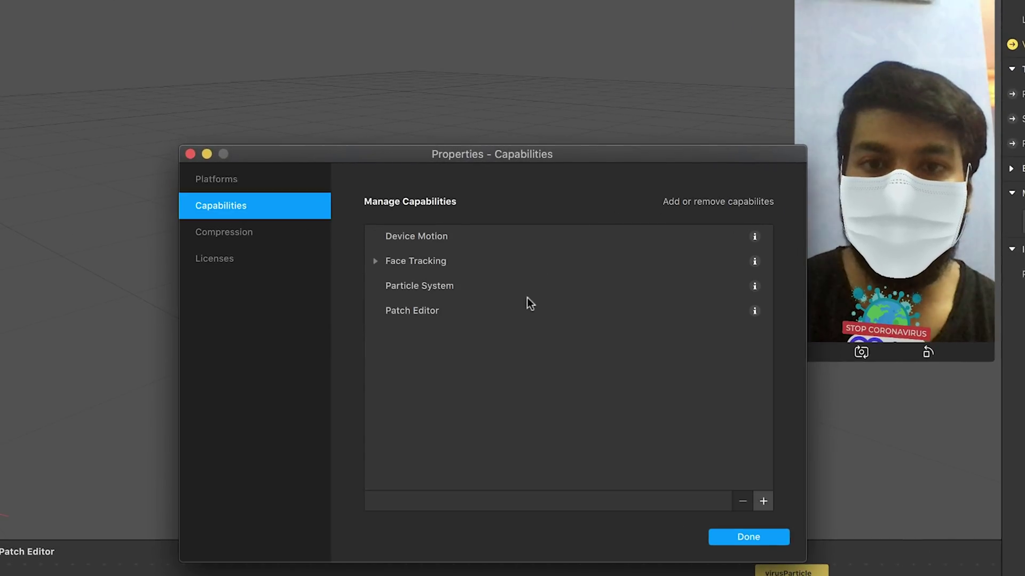
{"action": "left_click", "coordinate": [765, 502]}
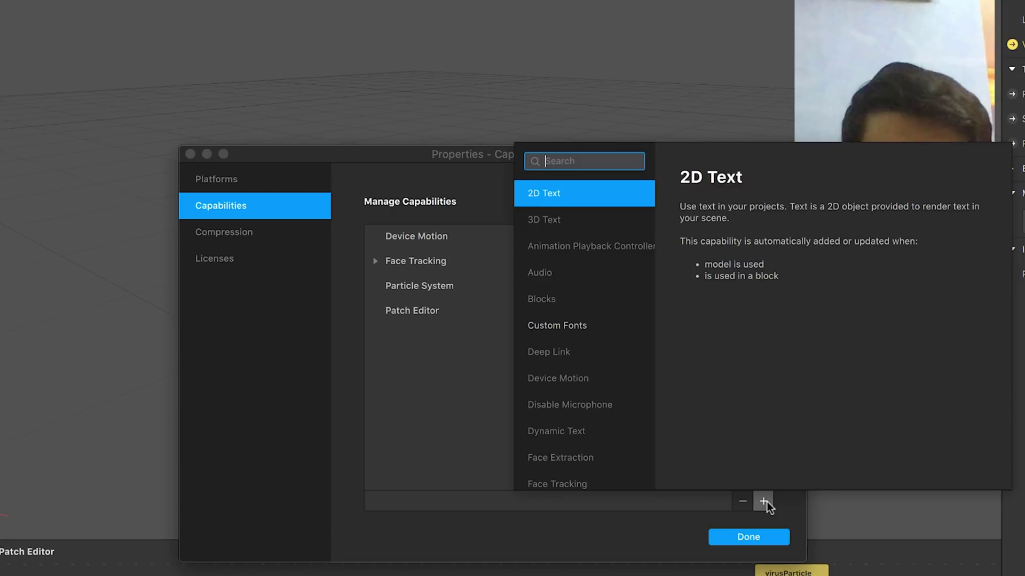
{"action": "type", "text": "ins"}
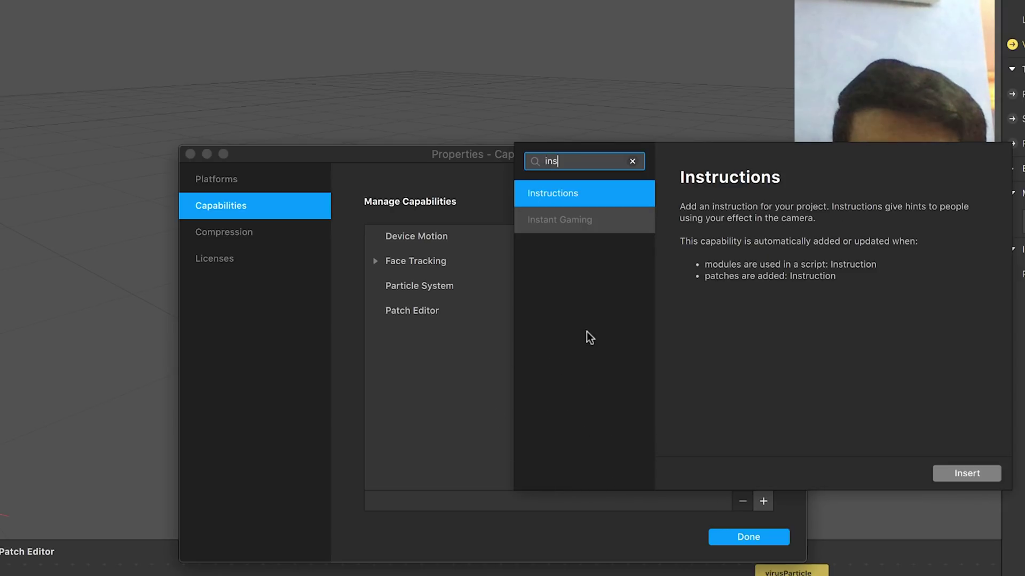
{"action": "left_click", "coordinate": [956, 475]}
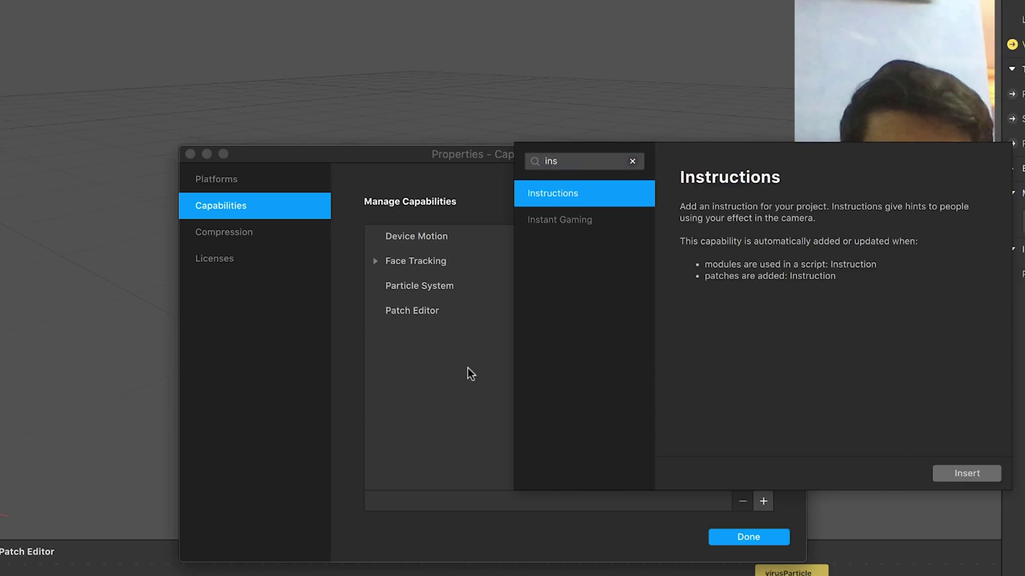
Enable Custom Instructions under the Instructions capability and insert the "Open your mouth" instruction.
{"action": "left_click", "coordinate": [376, 287]}
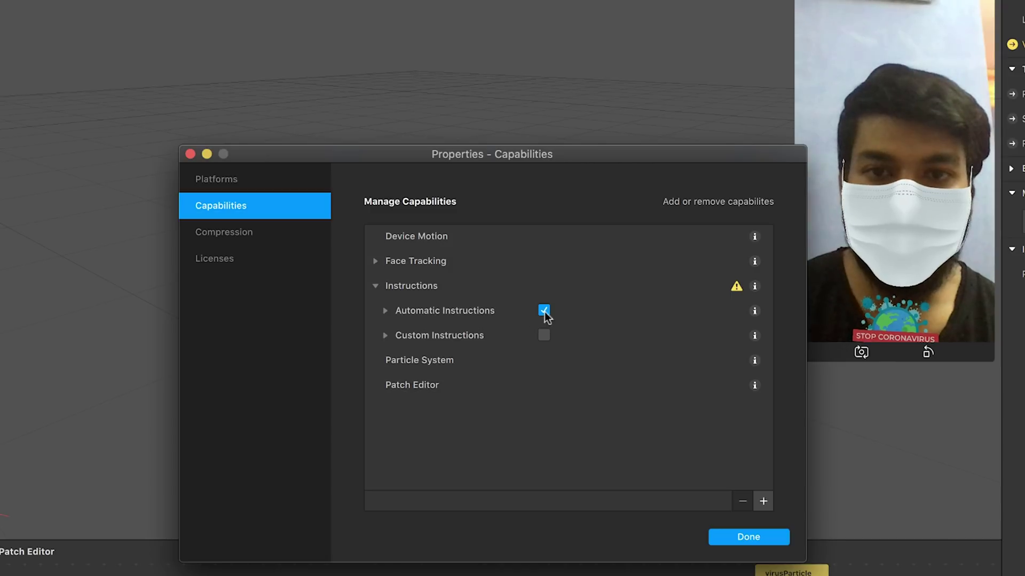
{"action": "left_click", "coordinate": [544, 336]}
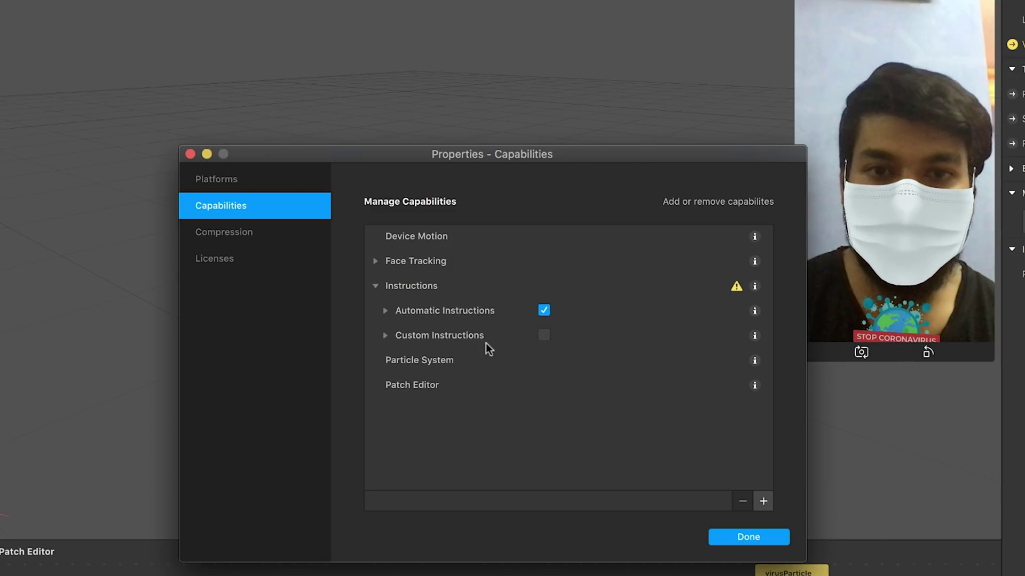
{"action": "left_click", "coordinate": [385, 336]}
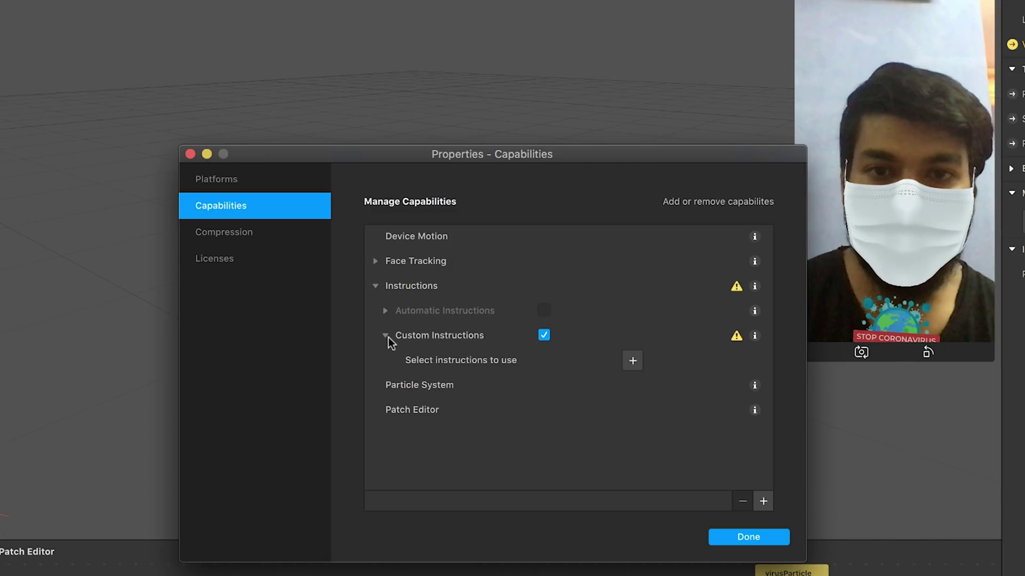
{"action": "left_click", "coordinate": [631, 361]}
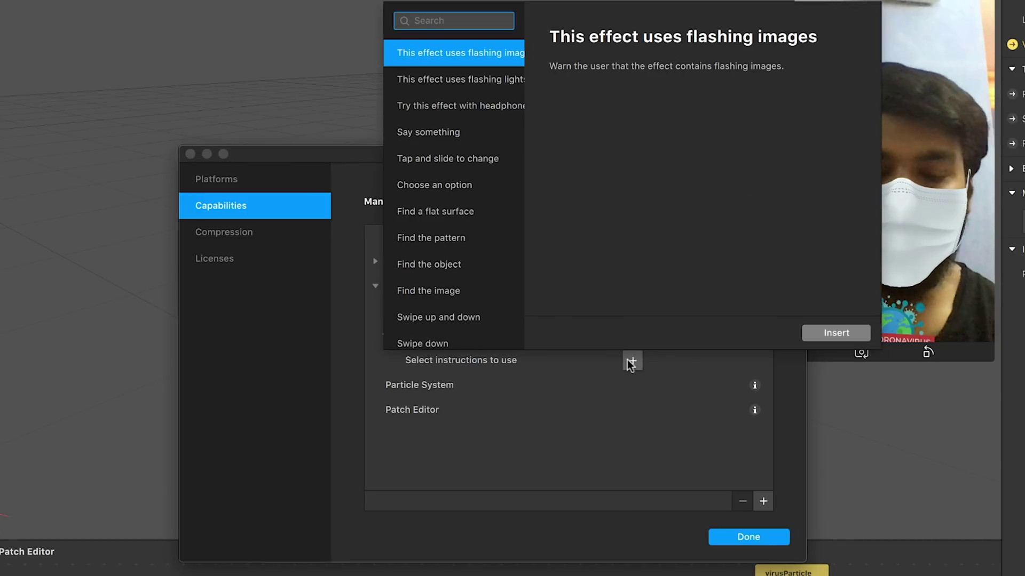
{"action": "type", "text": "op"}
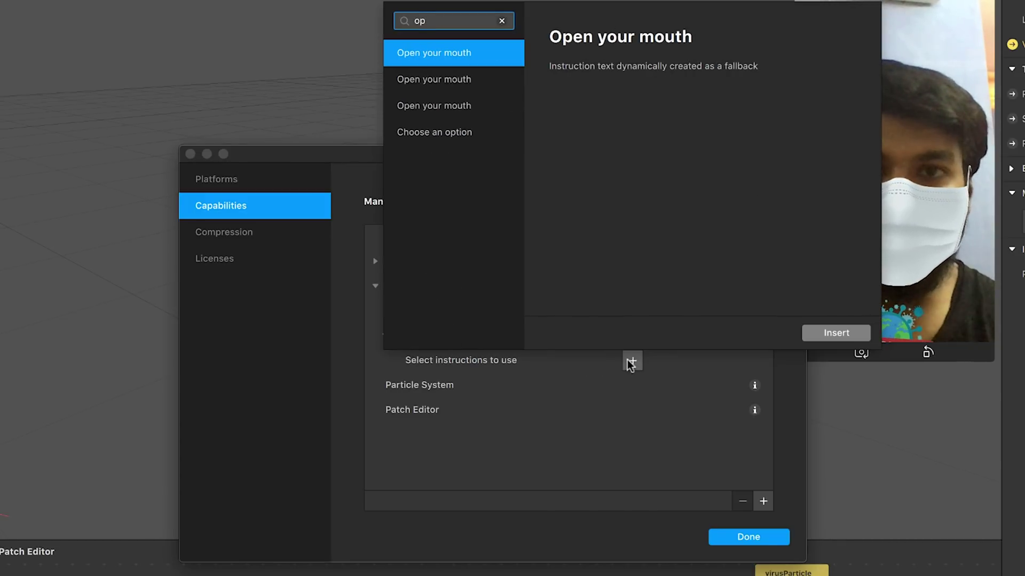
{"action": "left_click", "coordinate": [439, 56]}
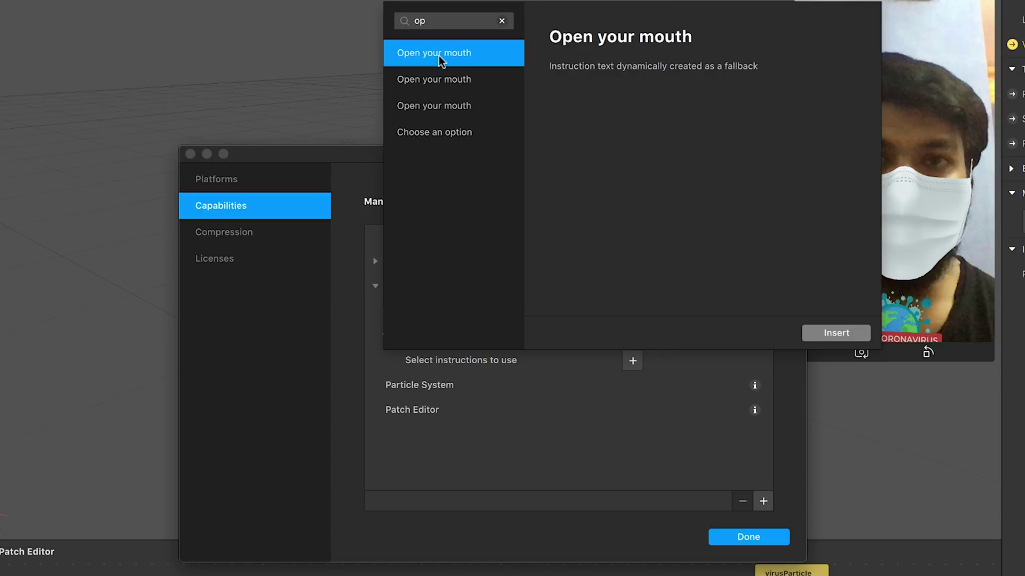
{"action": "left_click", "coordinate": [692, 365]}
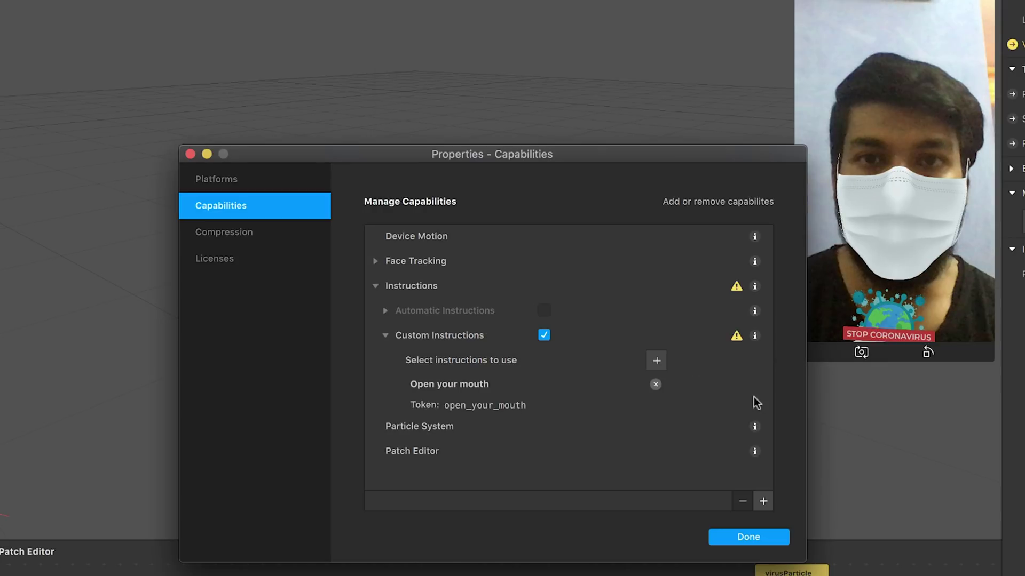
Copy the instruction token open_your_mouth, then close the project properties and dismiss the capability notice.
{"action": "double_click", "coordinate": [483, 409]}
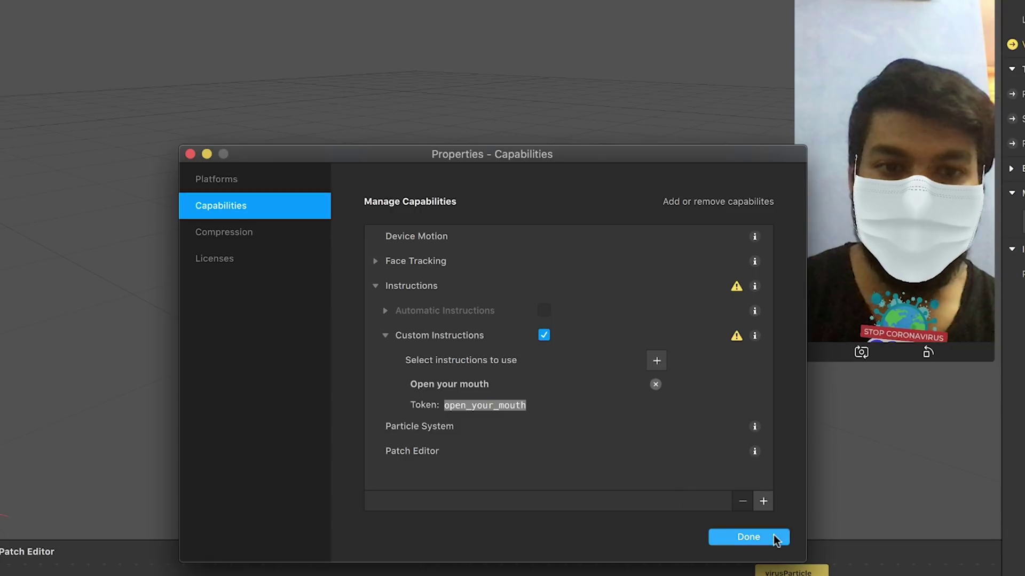
{"action": "left_click", "coordinate": [752, 538]}
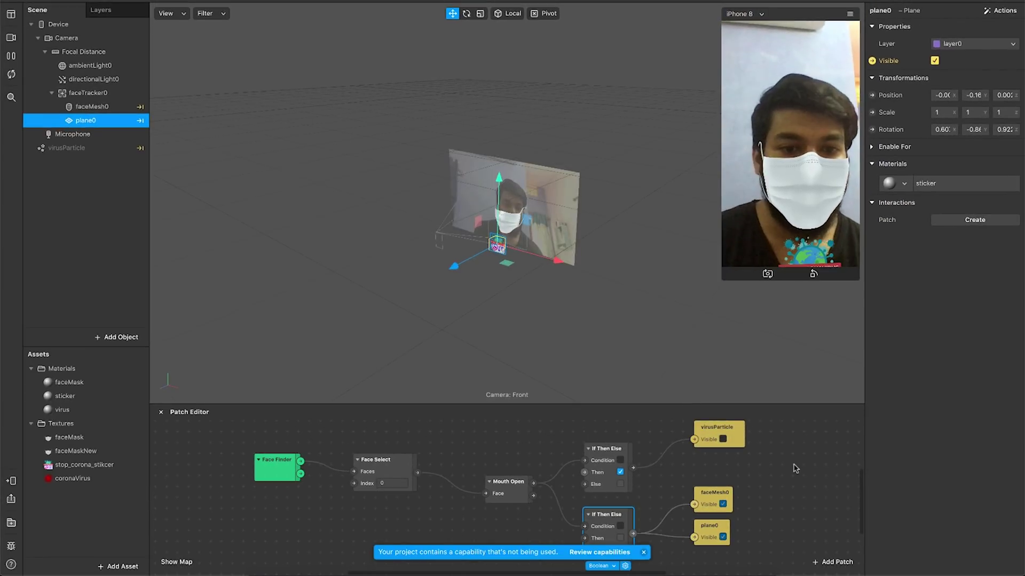
{"action": "left_click", "coordinate": [644, 553]}
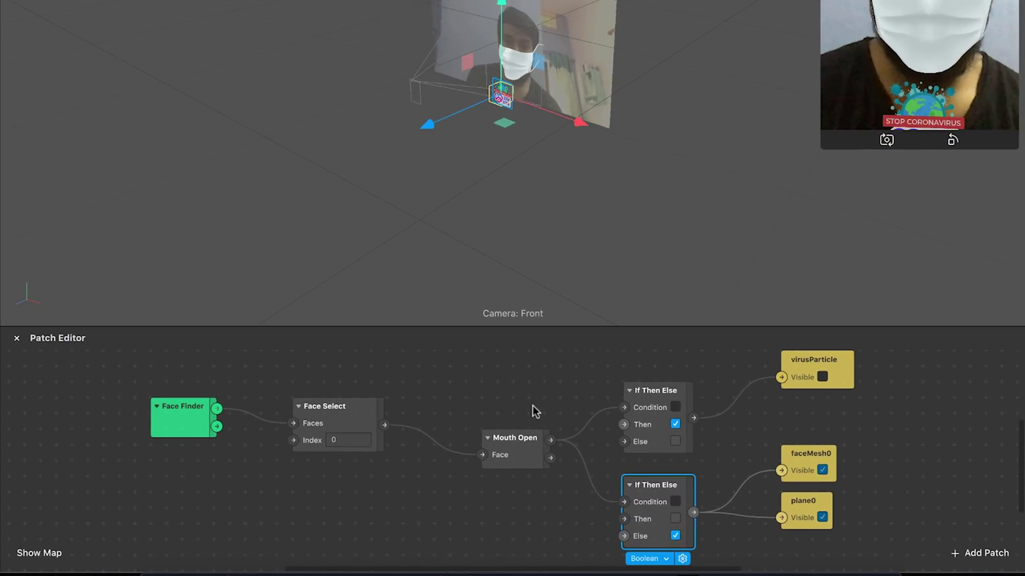
Add a Runtime patch in the empty area below the existing patch graph, well before the second If Then Else.
{"action": "scroll", "coordinate": [484, 460], "scroll_direction": "down", "scroll_amount": 5}
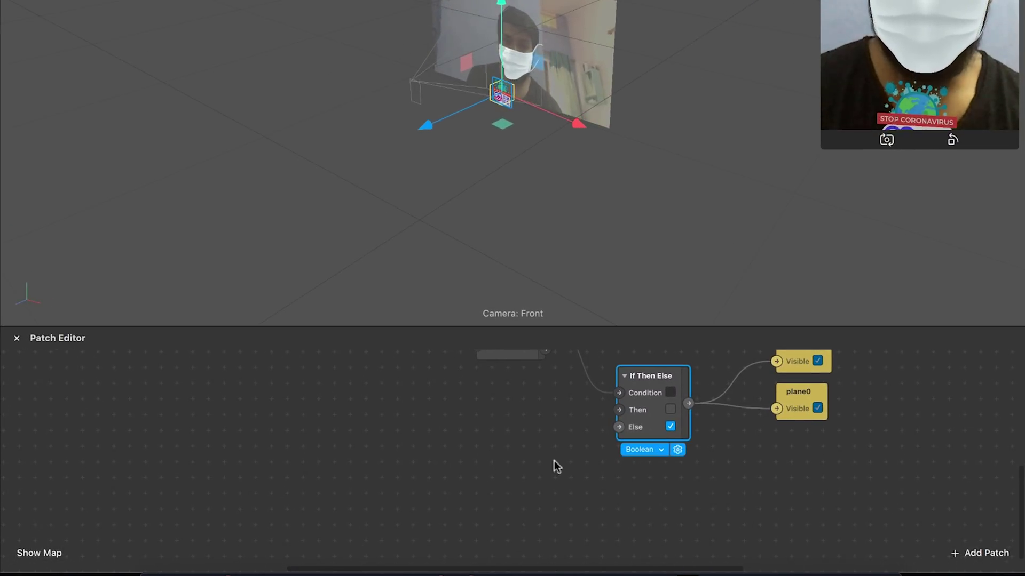
{"action": "left_click", "coordinate": [980, 553]}
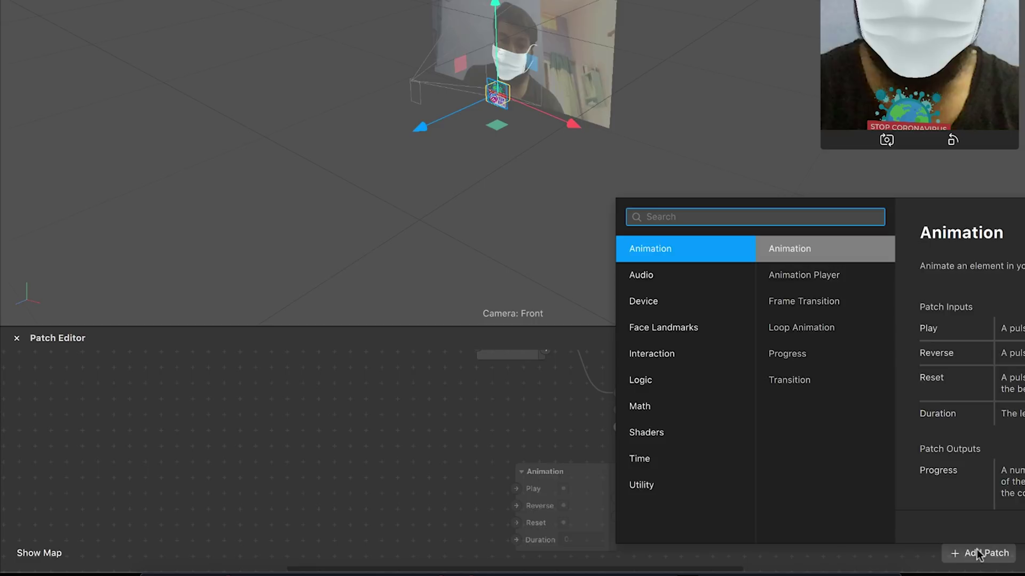
{"action": "type", "text": "runt"}
{"action": "left_click", "coordinate": [744, 249]}
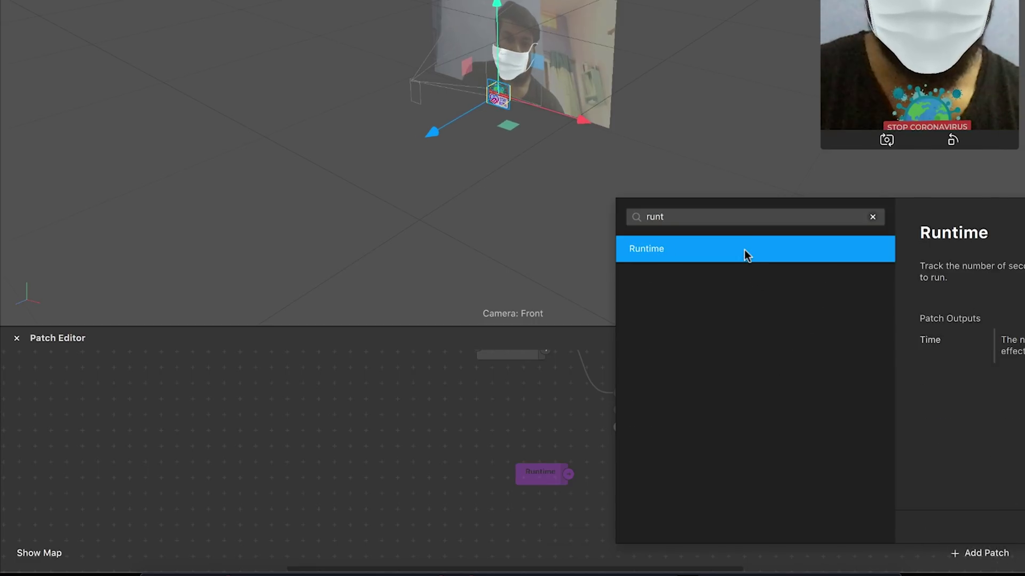
{"action": "left_click_drag", "start_coordinate": [531, 475], "coordinate": [290, 457]}
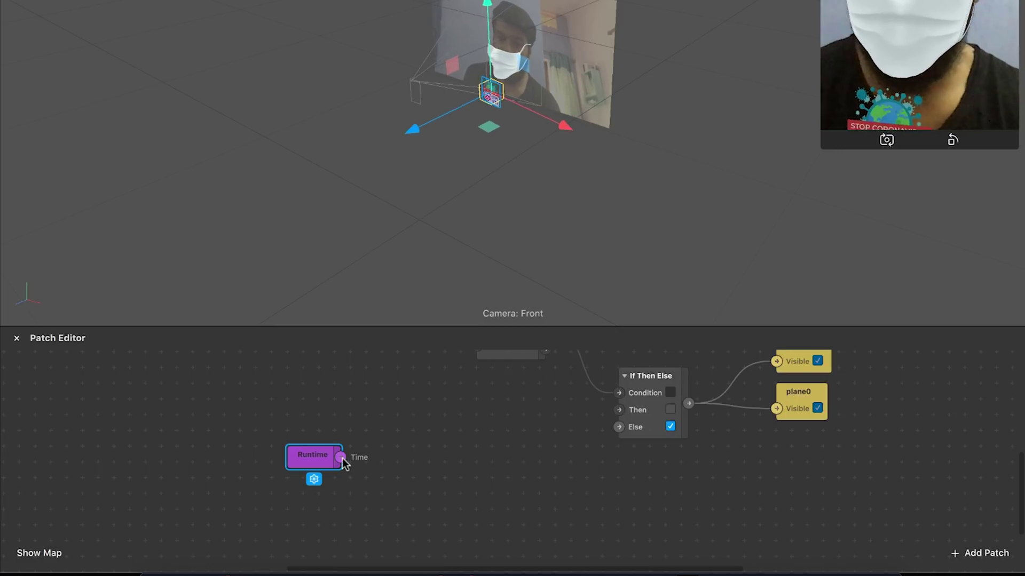
Add a Less Than patch fed by the Runtime output and set its comparison value to 3.
{"action": "left_click_drag", "start_coordinate": [340, 458], "coordinate": [418, 470]}
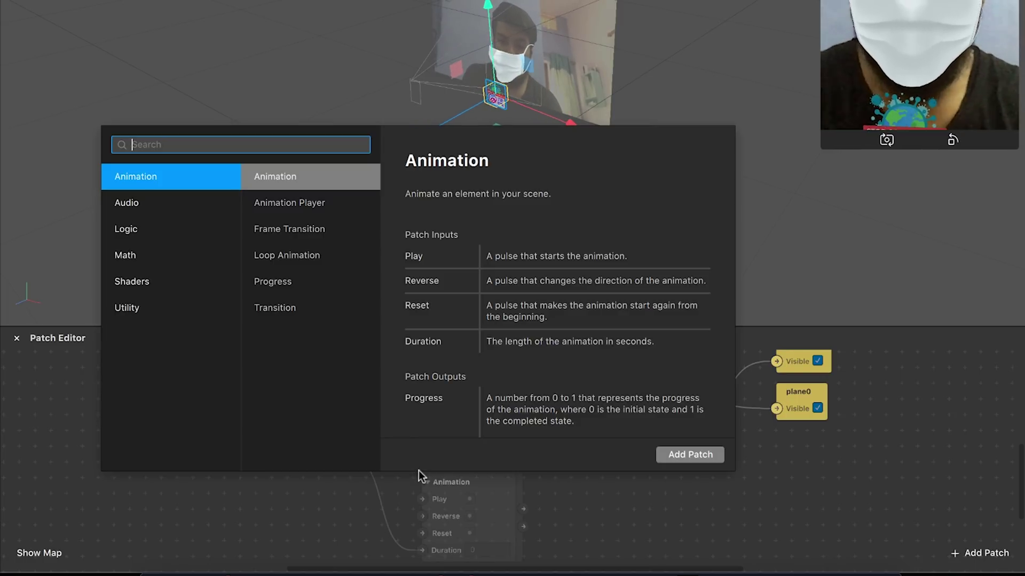
{"action": "type", "text": "less"}
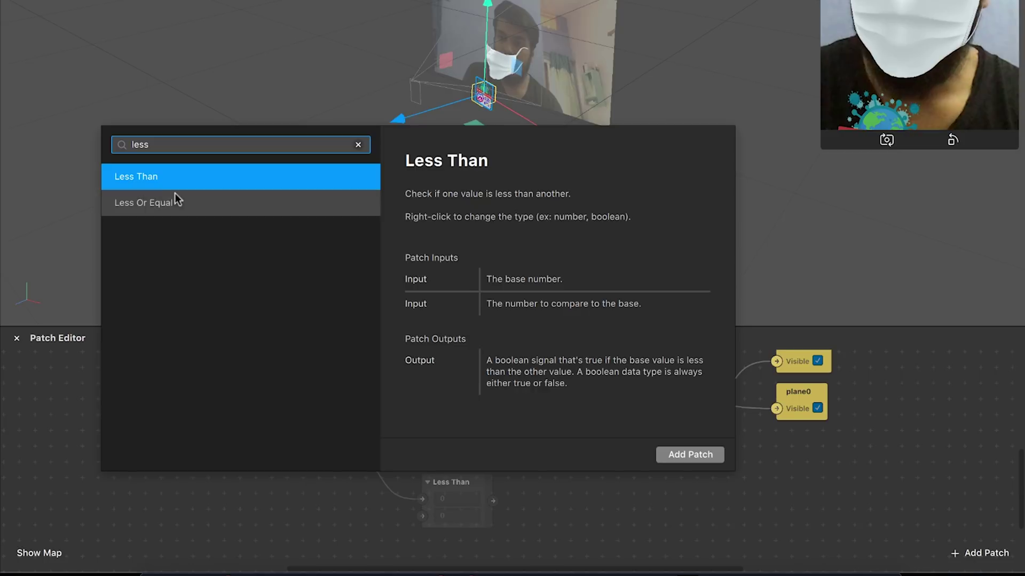
{"action": "left_click", "coordinate": [153, 176]}
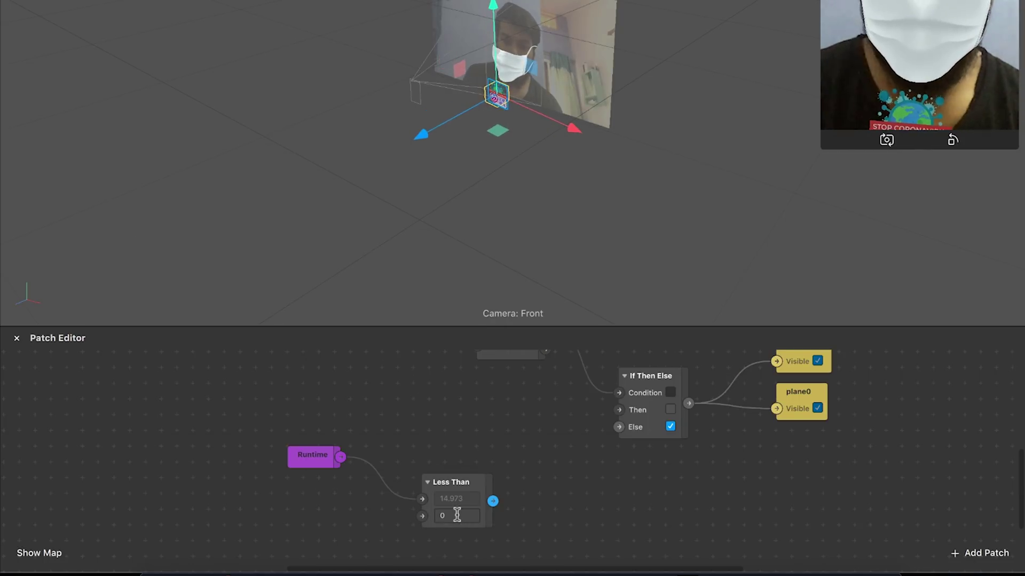
{"action": "left_click", "coordinate": [435, 515]}
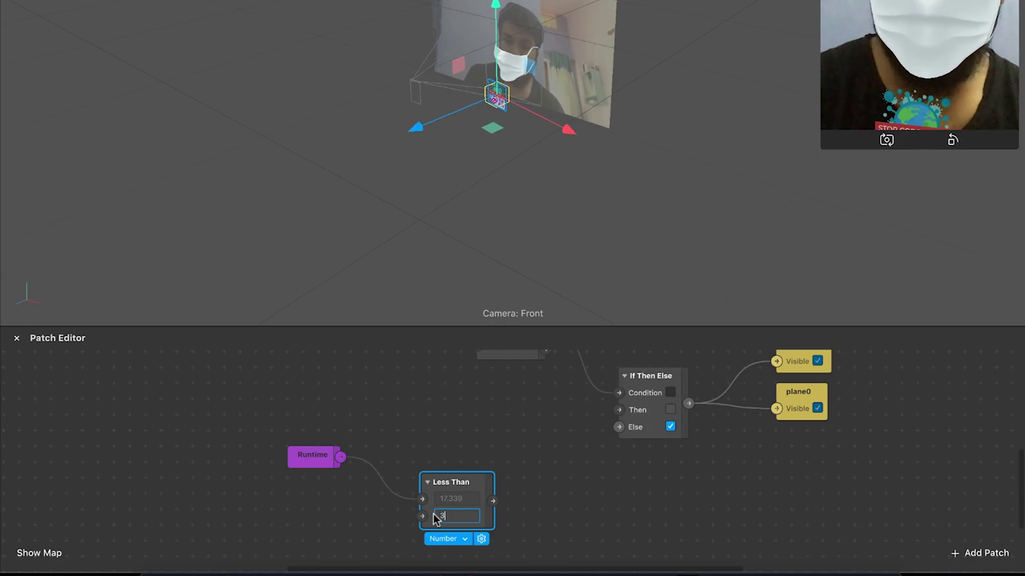
{"action": "type", "text": "3"}
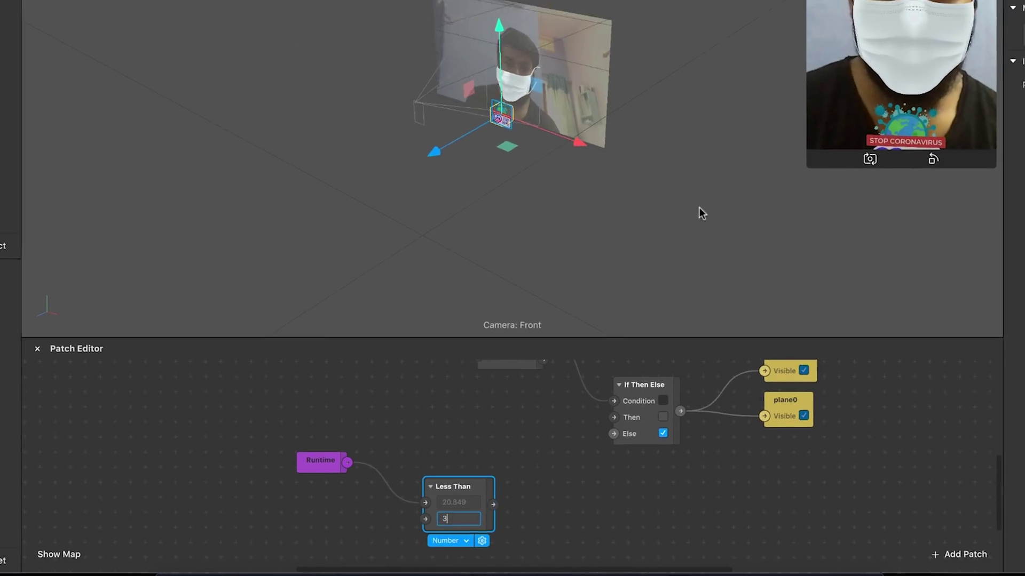
{"action": "left_click", "coordinate": [98, 224]}
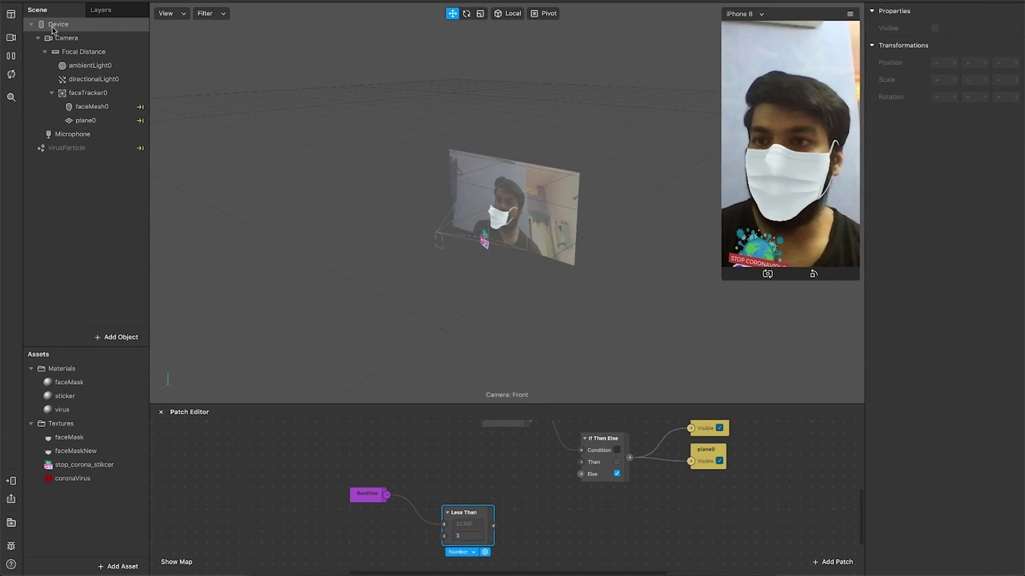
Create a Device patch for Custom Instruction beside the Less Than patch and set its token to open_your_mouth.
{"action": "left_click", "coordinate": [56, 25]}
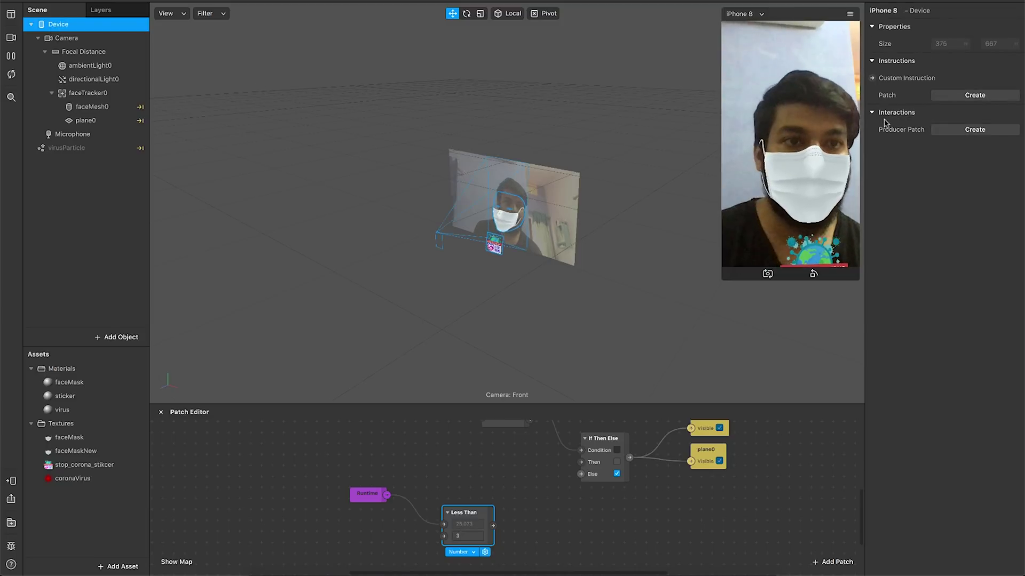
{"action": "left_click", "coordinate": [872, 79]}
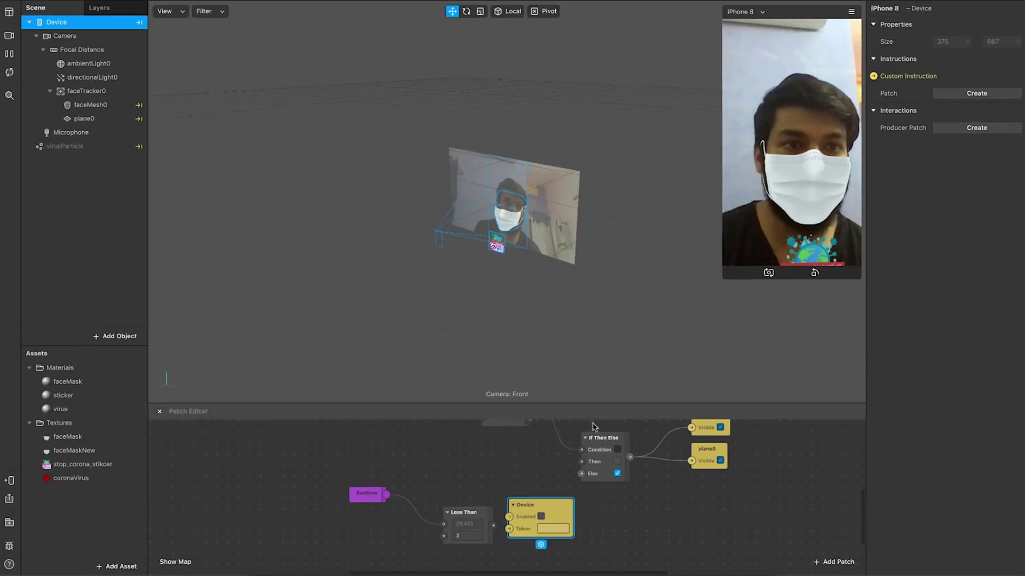
{"action": "left_click_drag", "start_coordinate": [614, 473], "coordinate": [630, 488]}
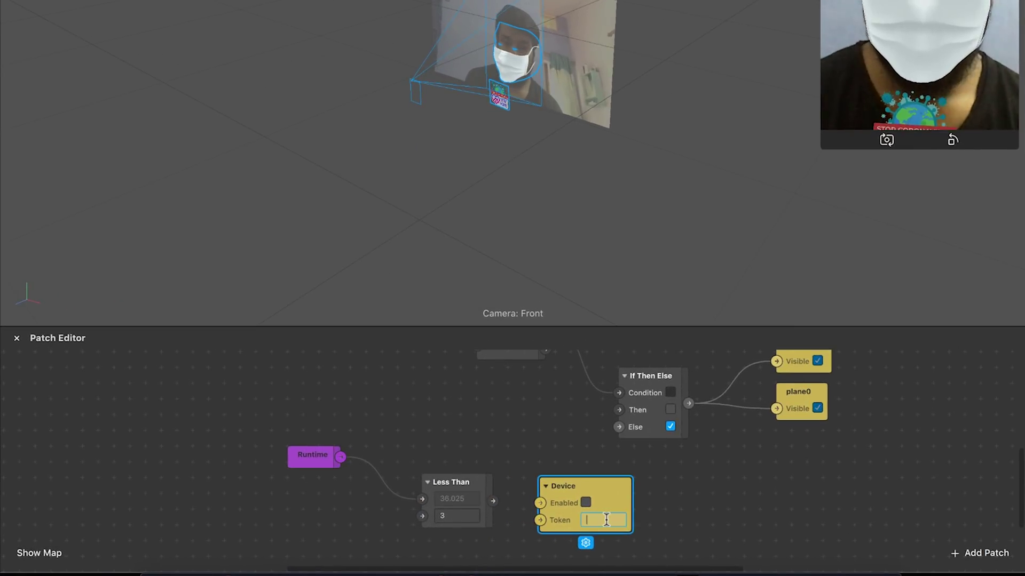
{"action": "key", "text": "ctrl+v"}
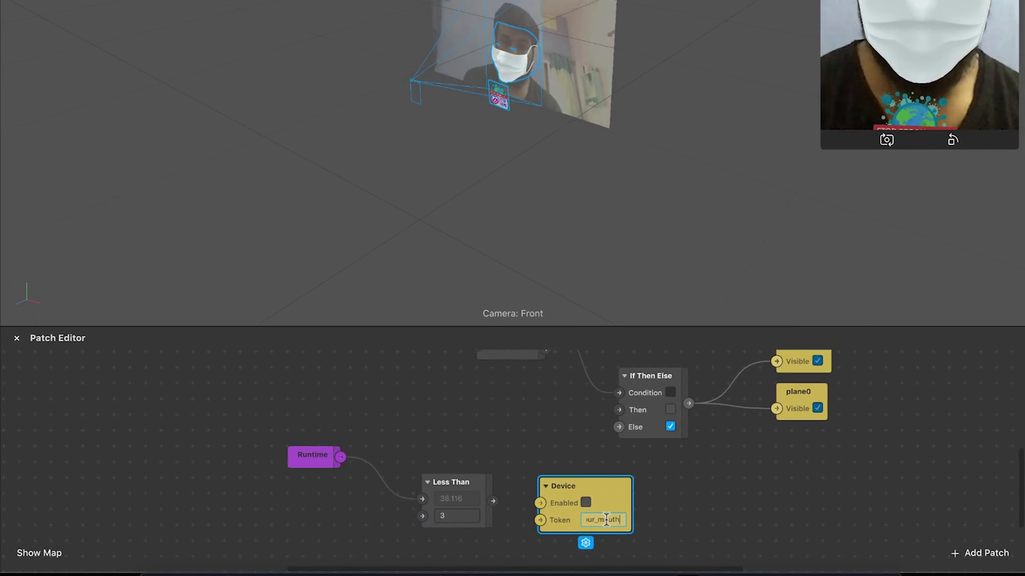
{"action": "left_click", "coordinate": [667, 512]}
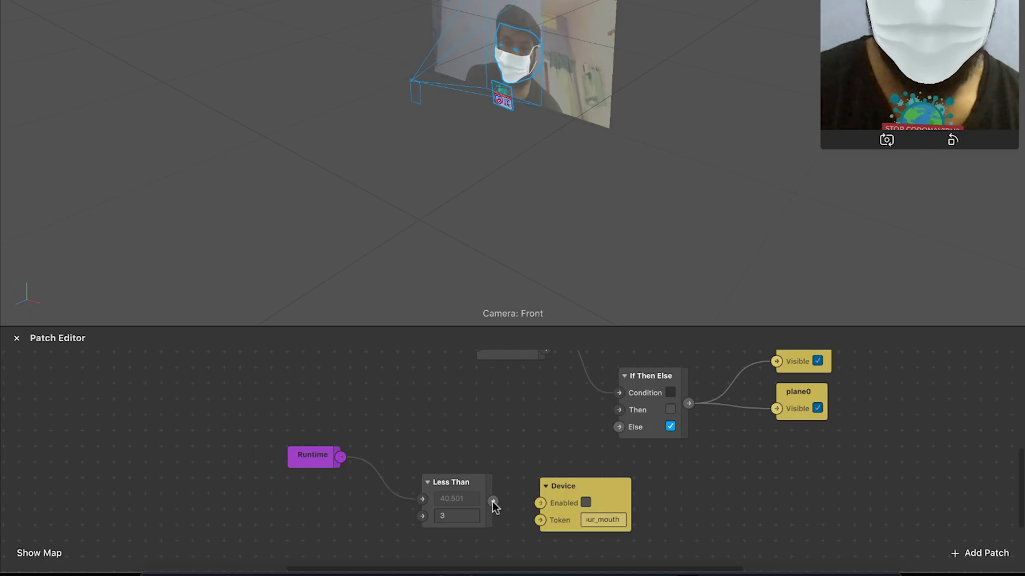
Connect the Less Than output to the Device patch's Enabled input and restart the effect to test the timed instruction.
{"action": "left_click_drag", "start_coordinate": [492, 502], "coordinate": [540, 504]}
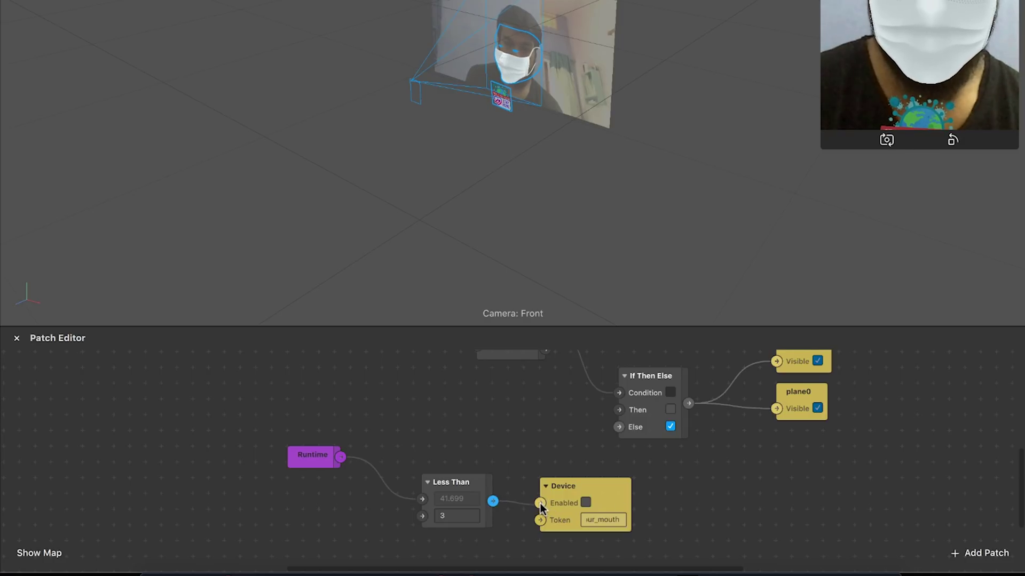
{"action": "left_click", "coordinate": [602, 493]}
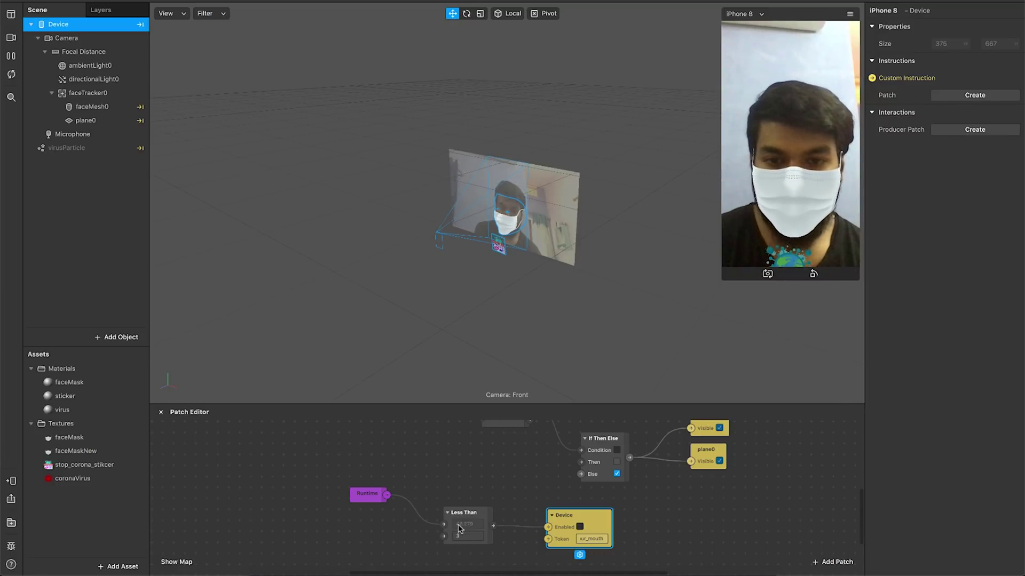
{"action": "left_click", "coordinate": [10, 75]}
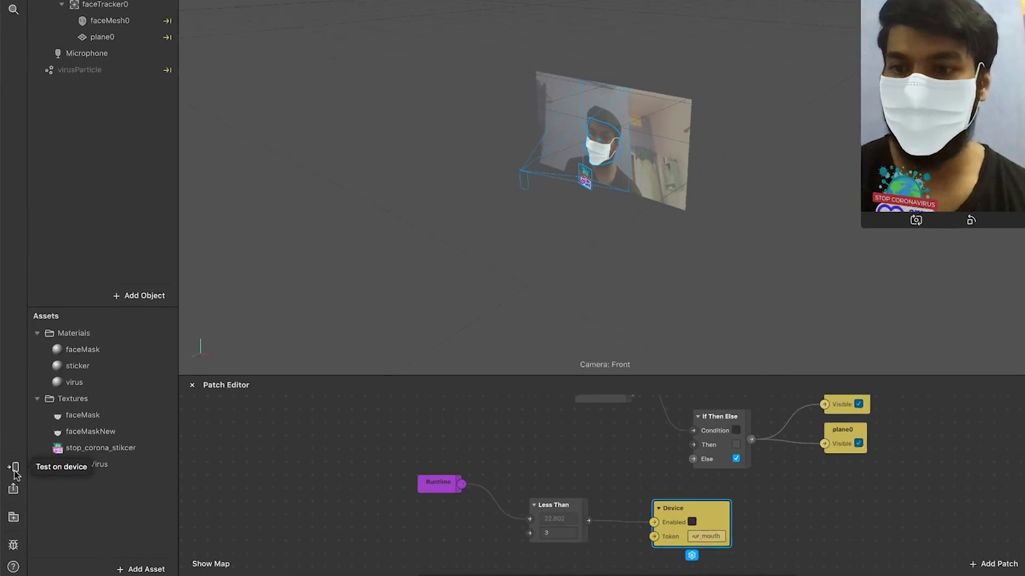
Open the test-on-device options and expand the Send to App choices.
{"action": "left_click", "coordinate": [11, 482]}
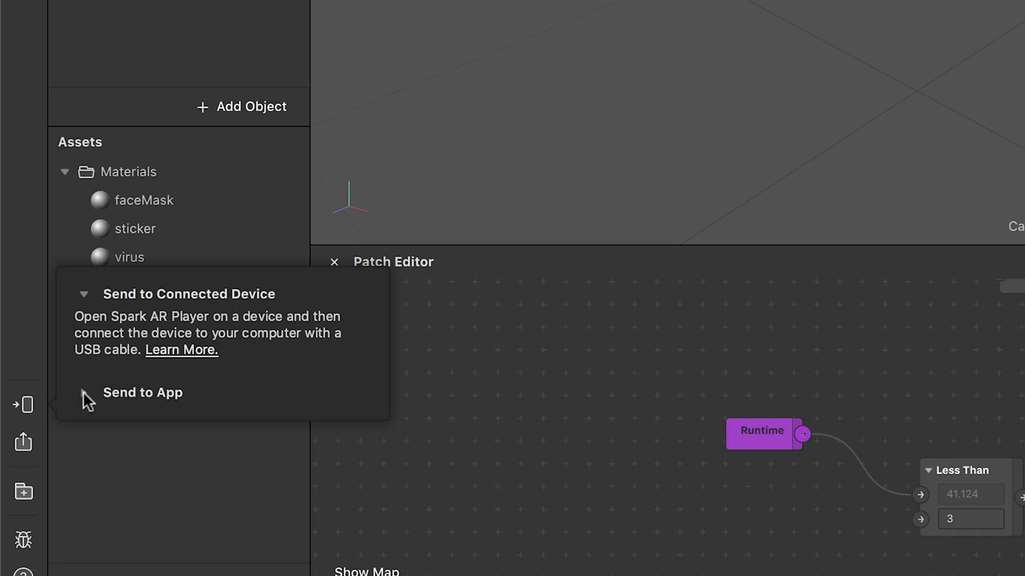
{"action": "left_click", "coordinate": [83, 392]}
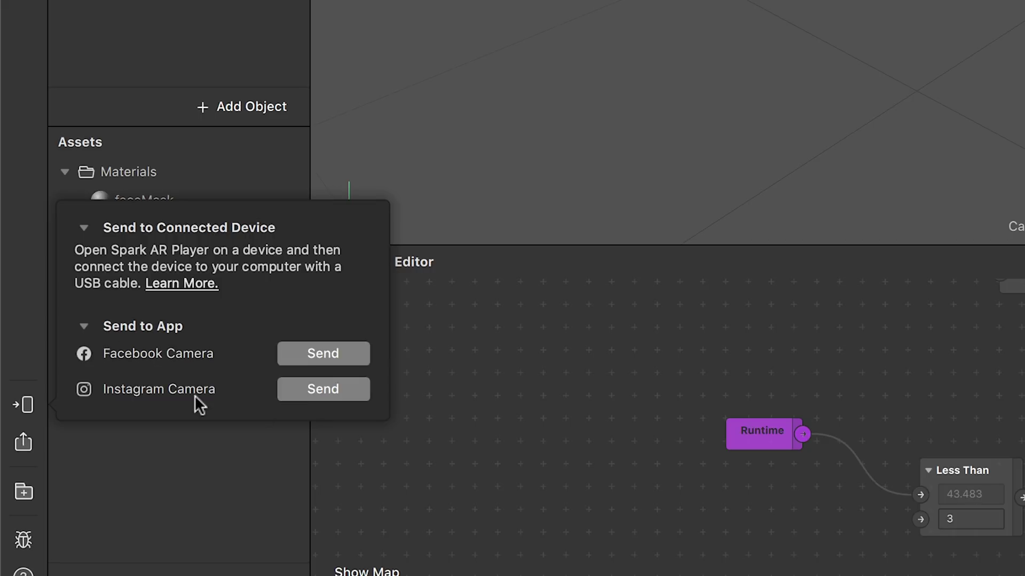